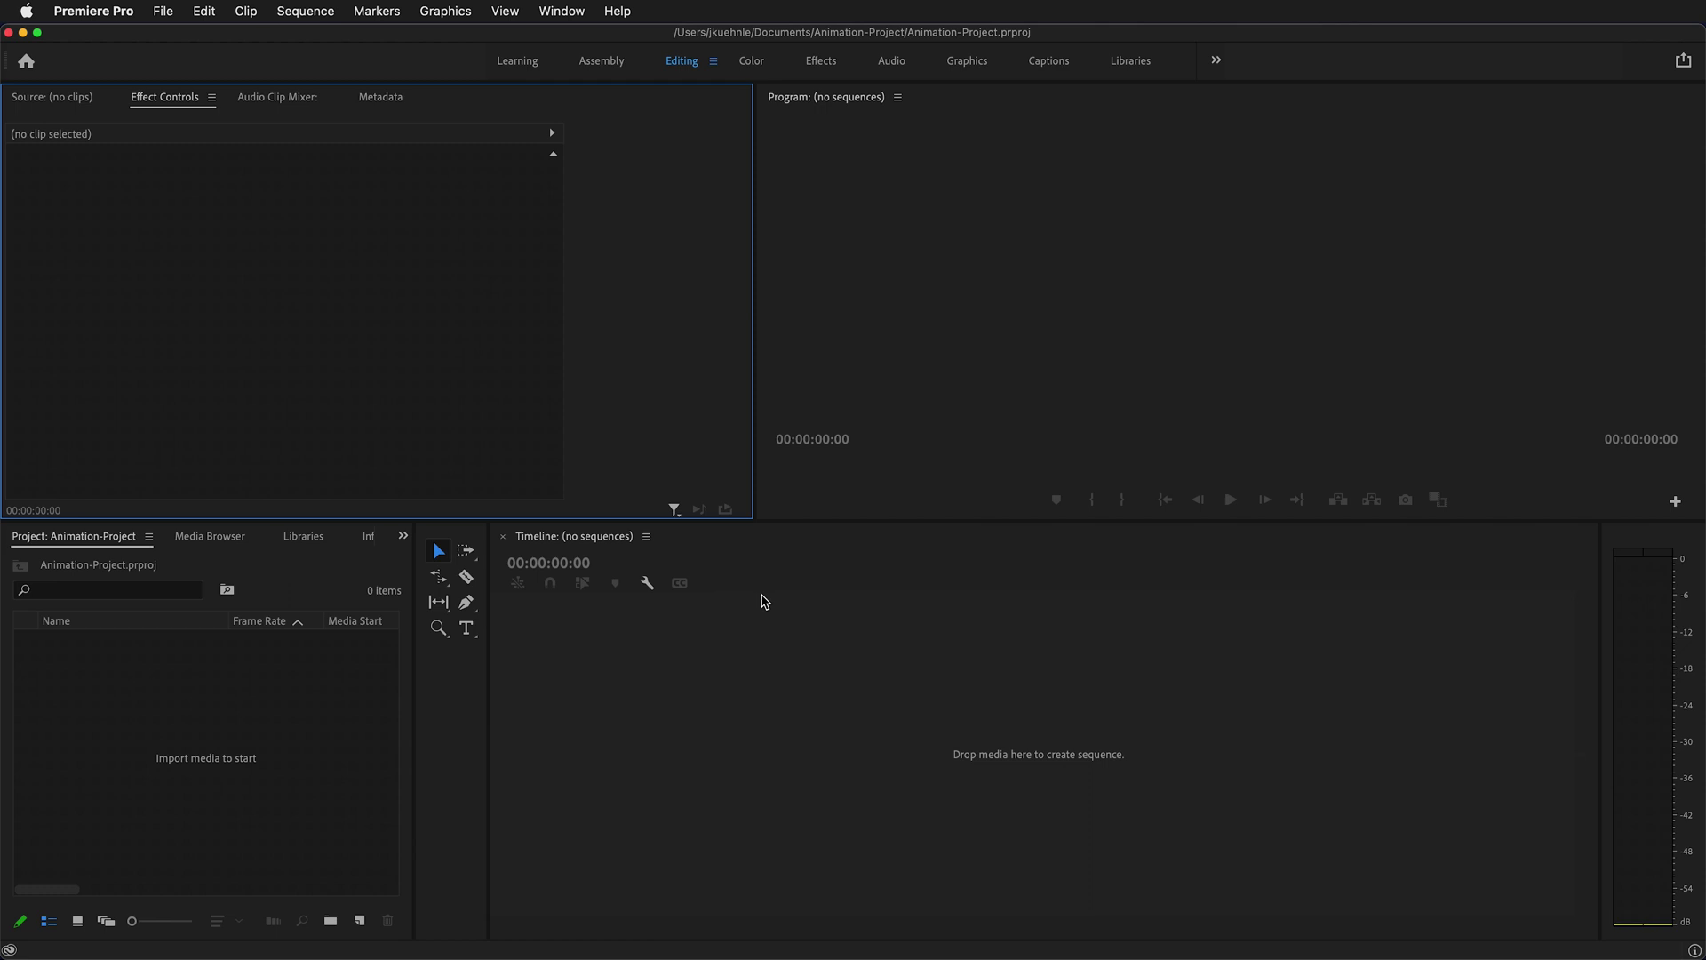
# Step: Switch from the empty Animation-Project to Chrome's Adobe Download Sound Effects page
pyautogui.press('super+Tab')
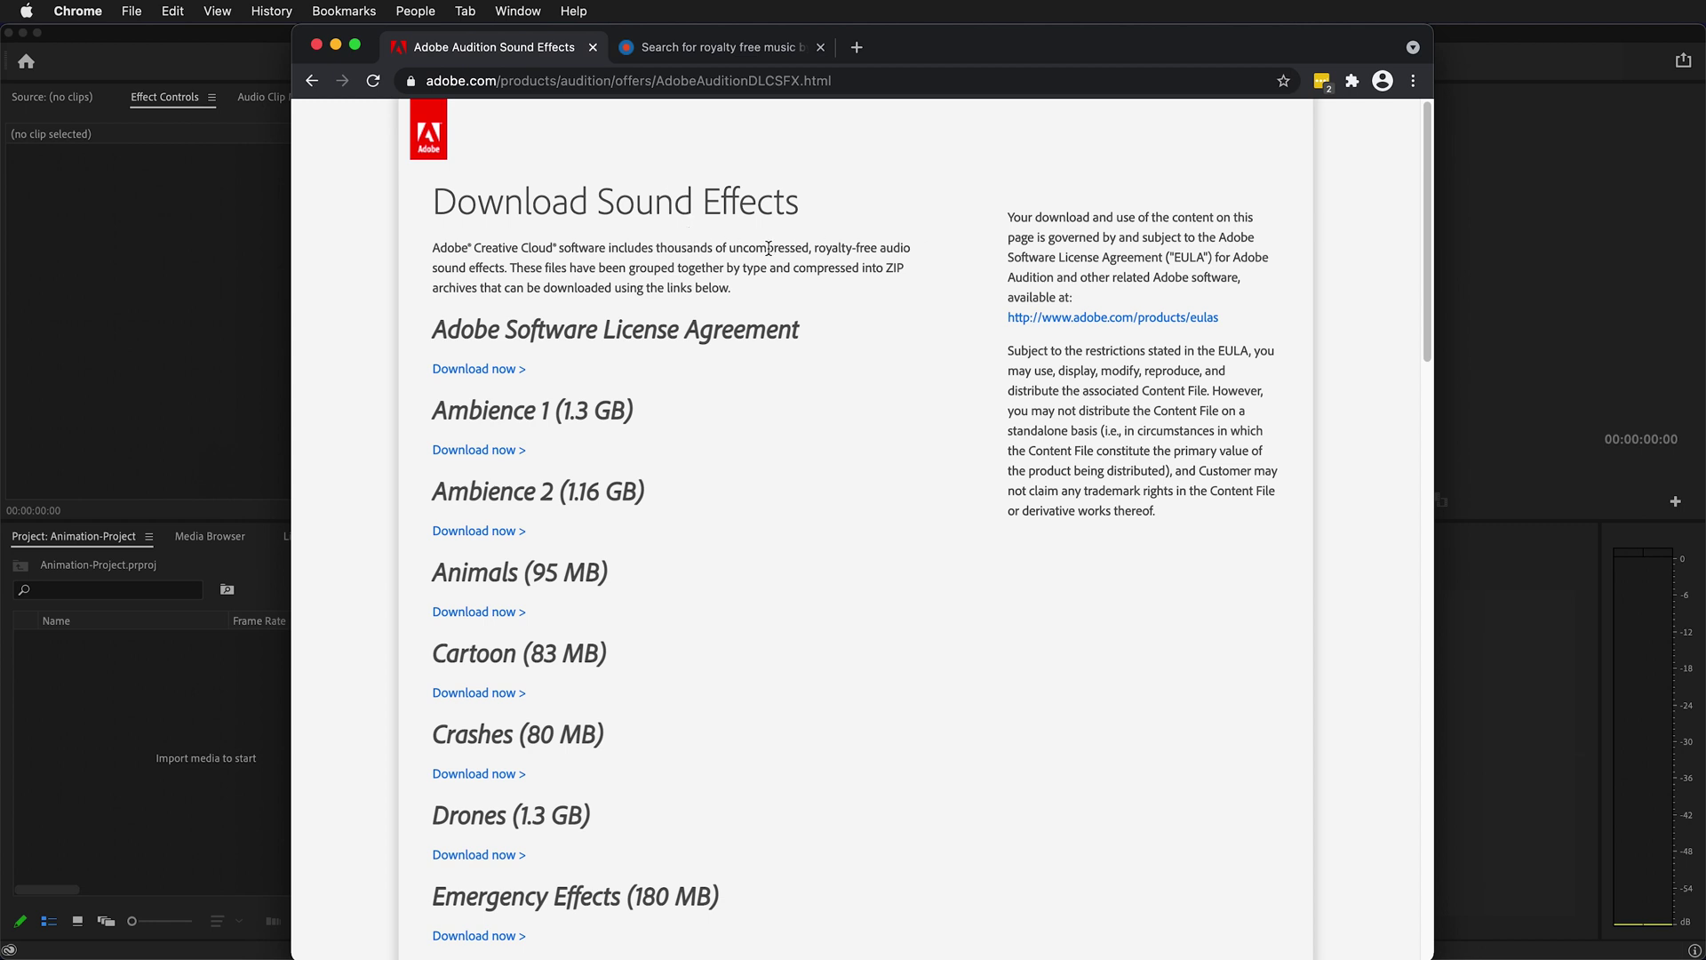
pyautogui.moveTo(880, 80); pyautogui.dragTo(425, 81)
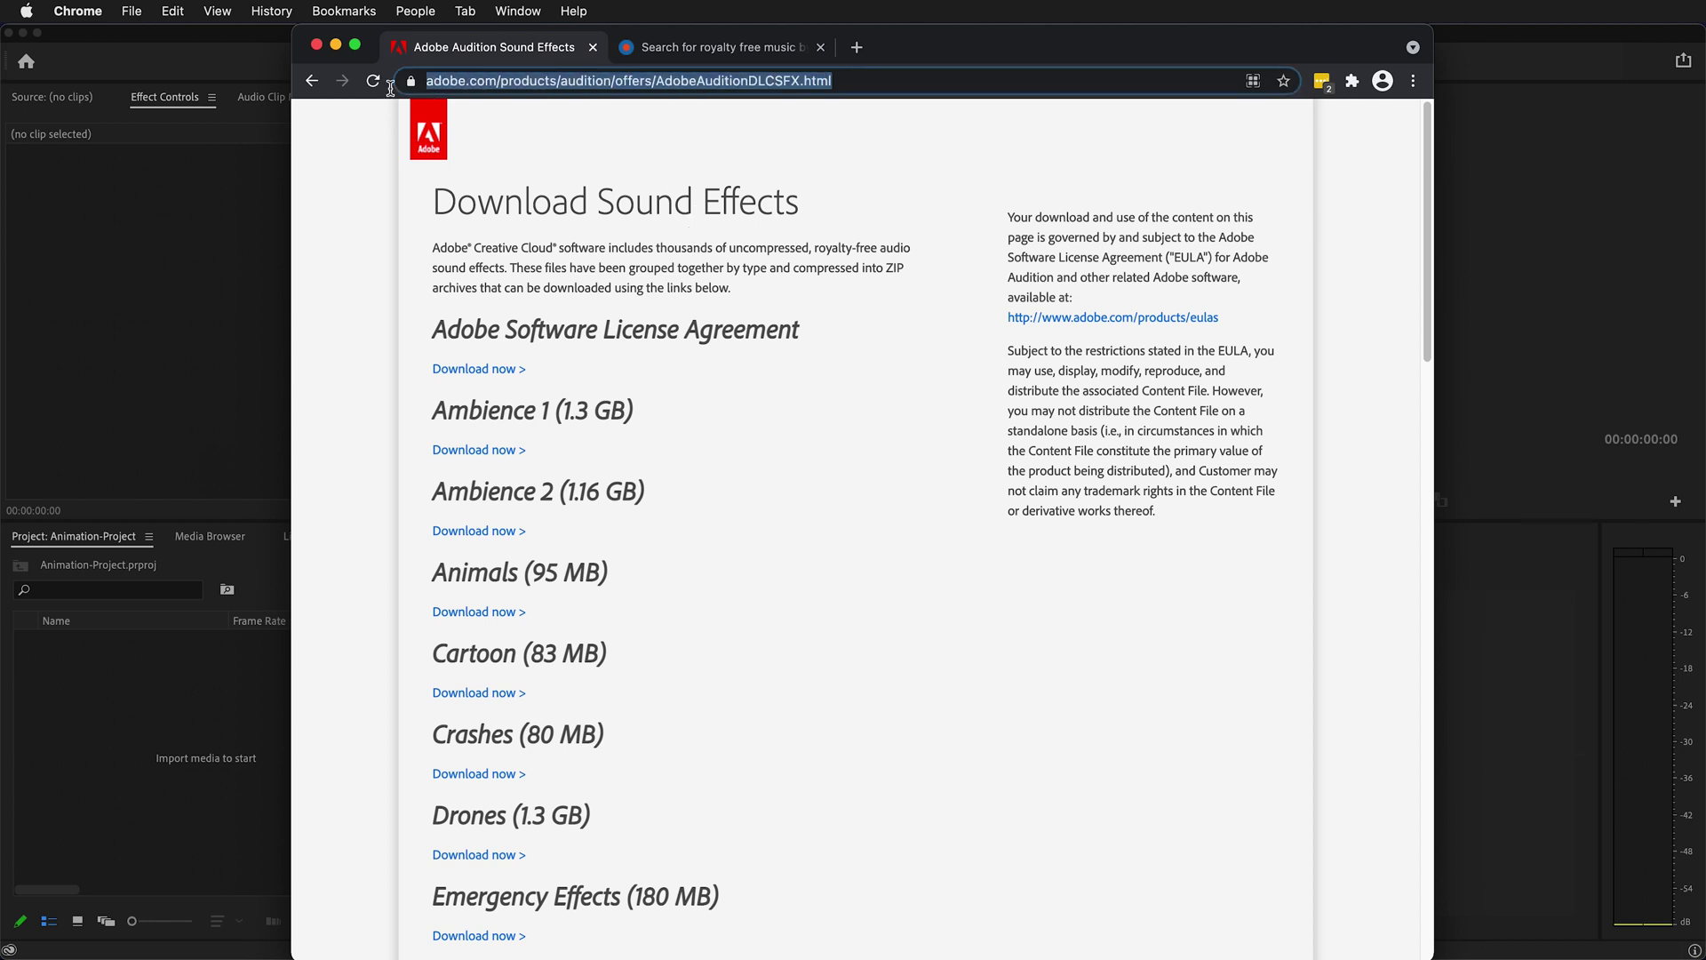
pyautogui.click(839, 539)
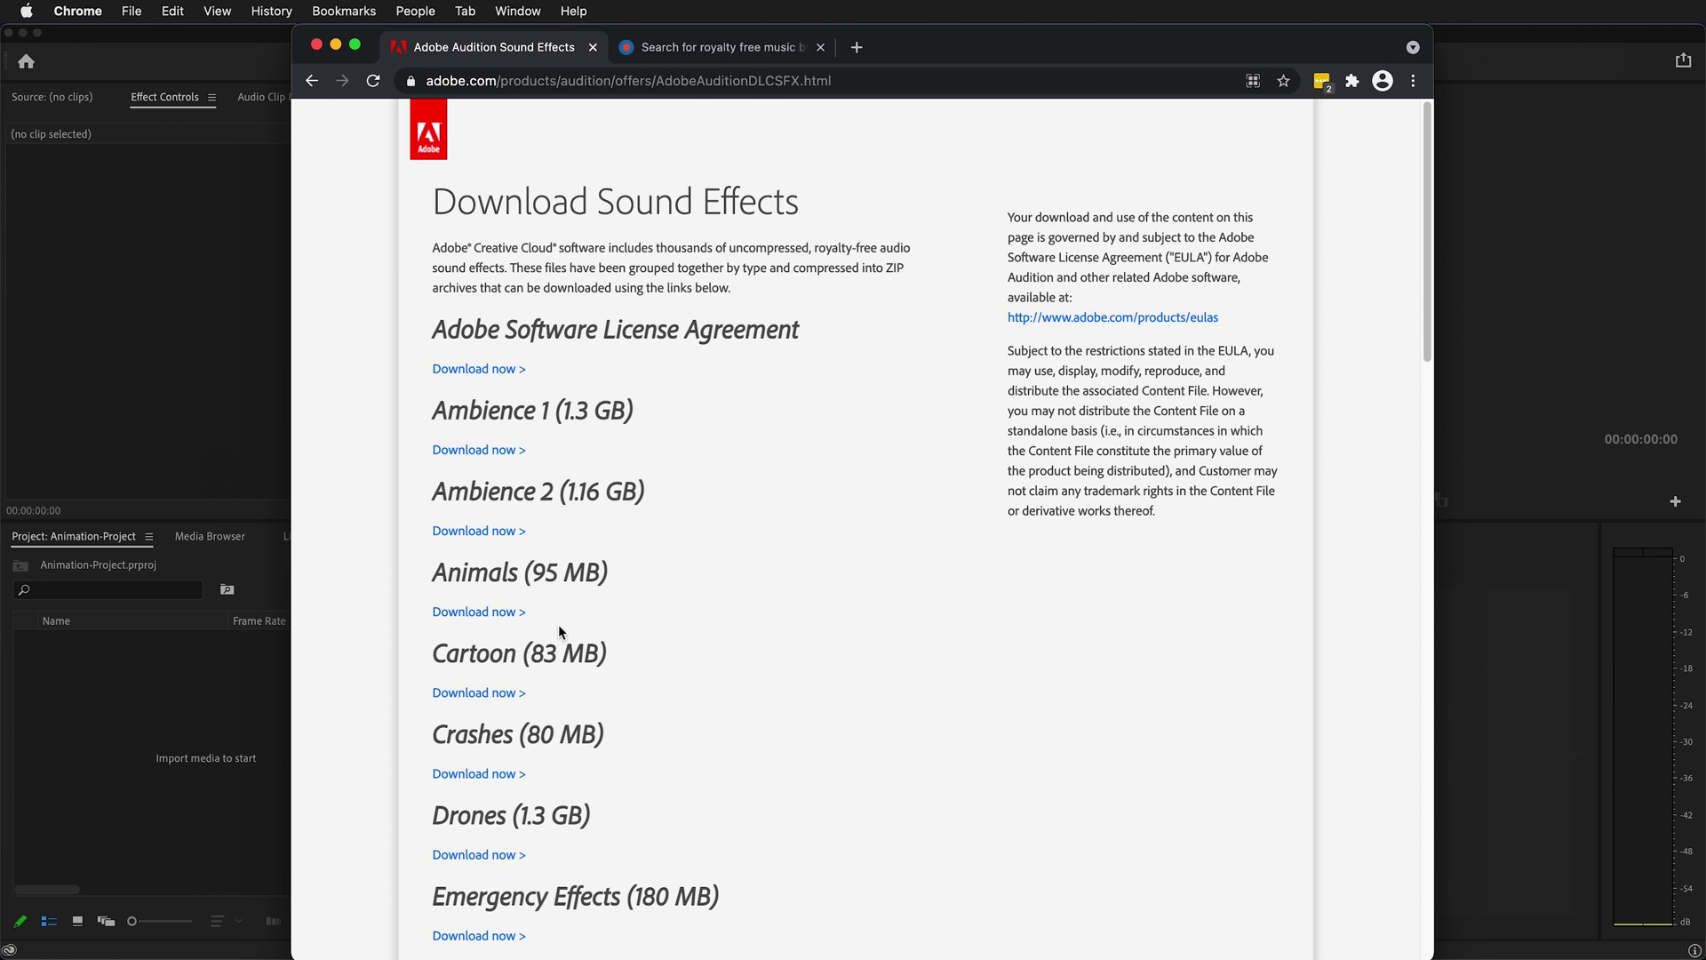
# Step: Download liquid_water.zip (279.7 MB) and ambience_2.zip (1.19 GB) from the Adobe sound effects page
pyautogui.scroll(-10, 600, 600)
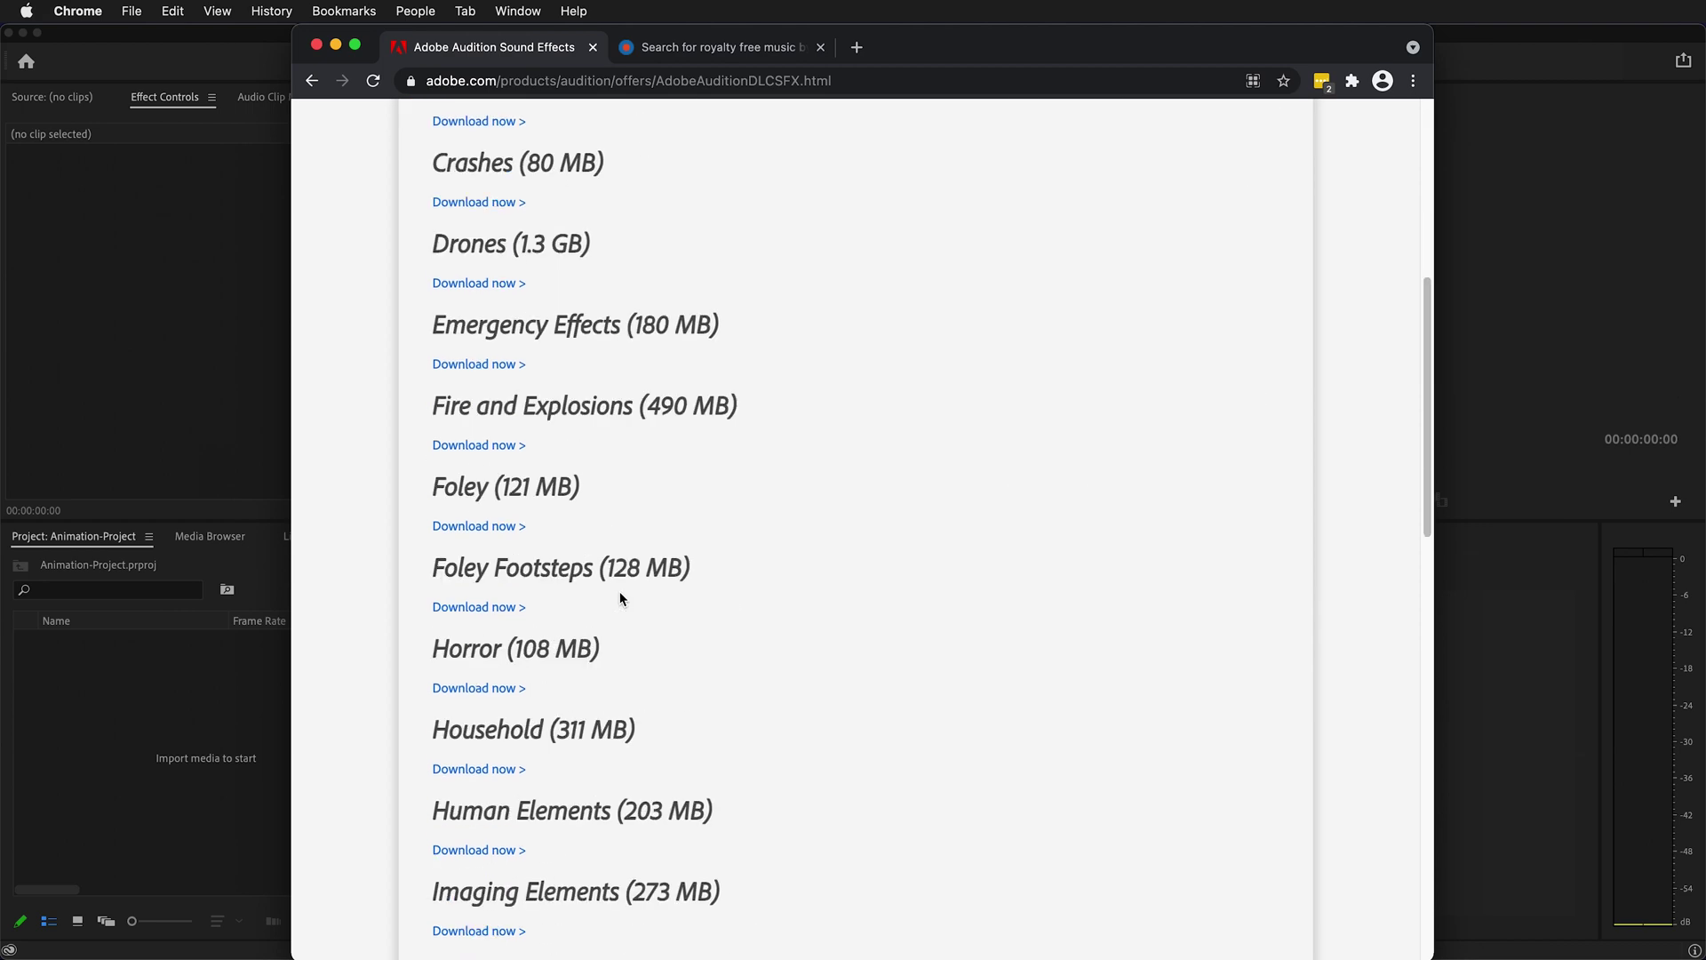
pyautogui.scroll(-1, 730, 616)
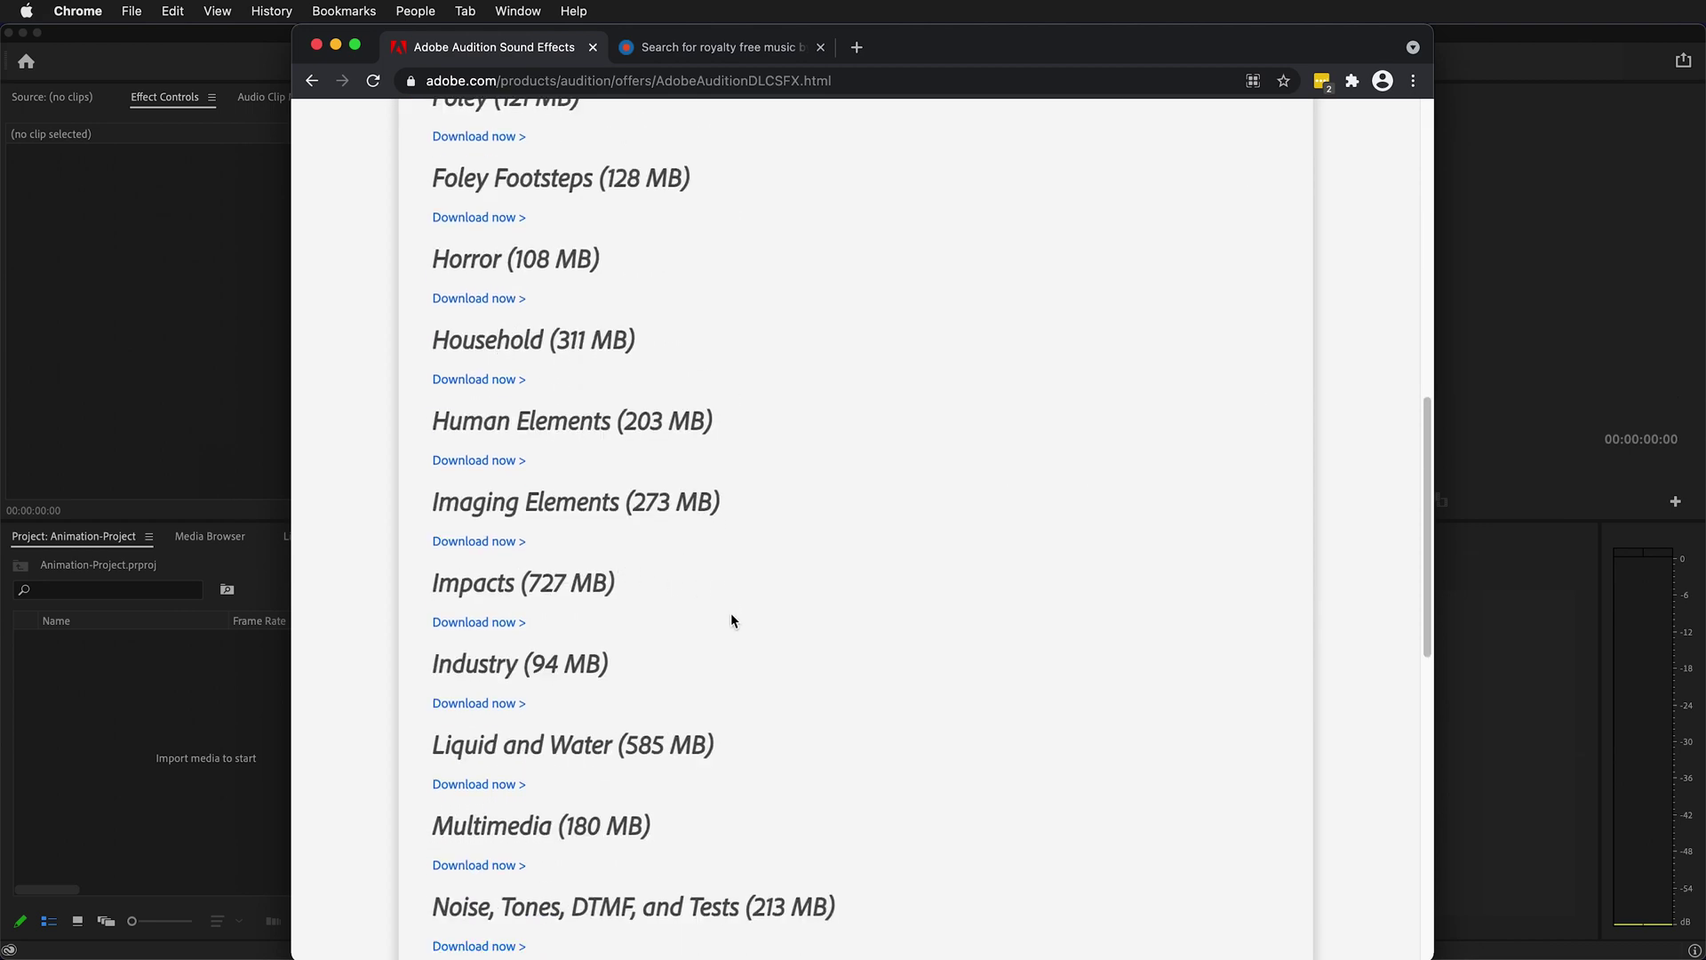
pyautogui.click(480, 783)
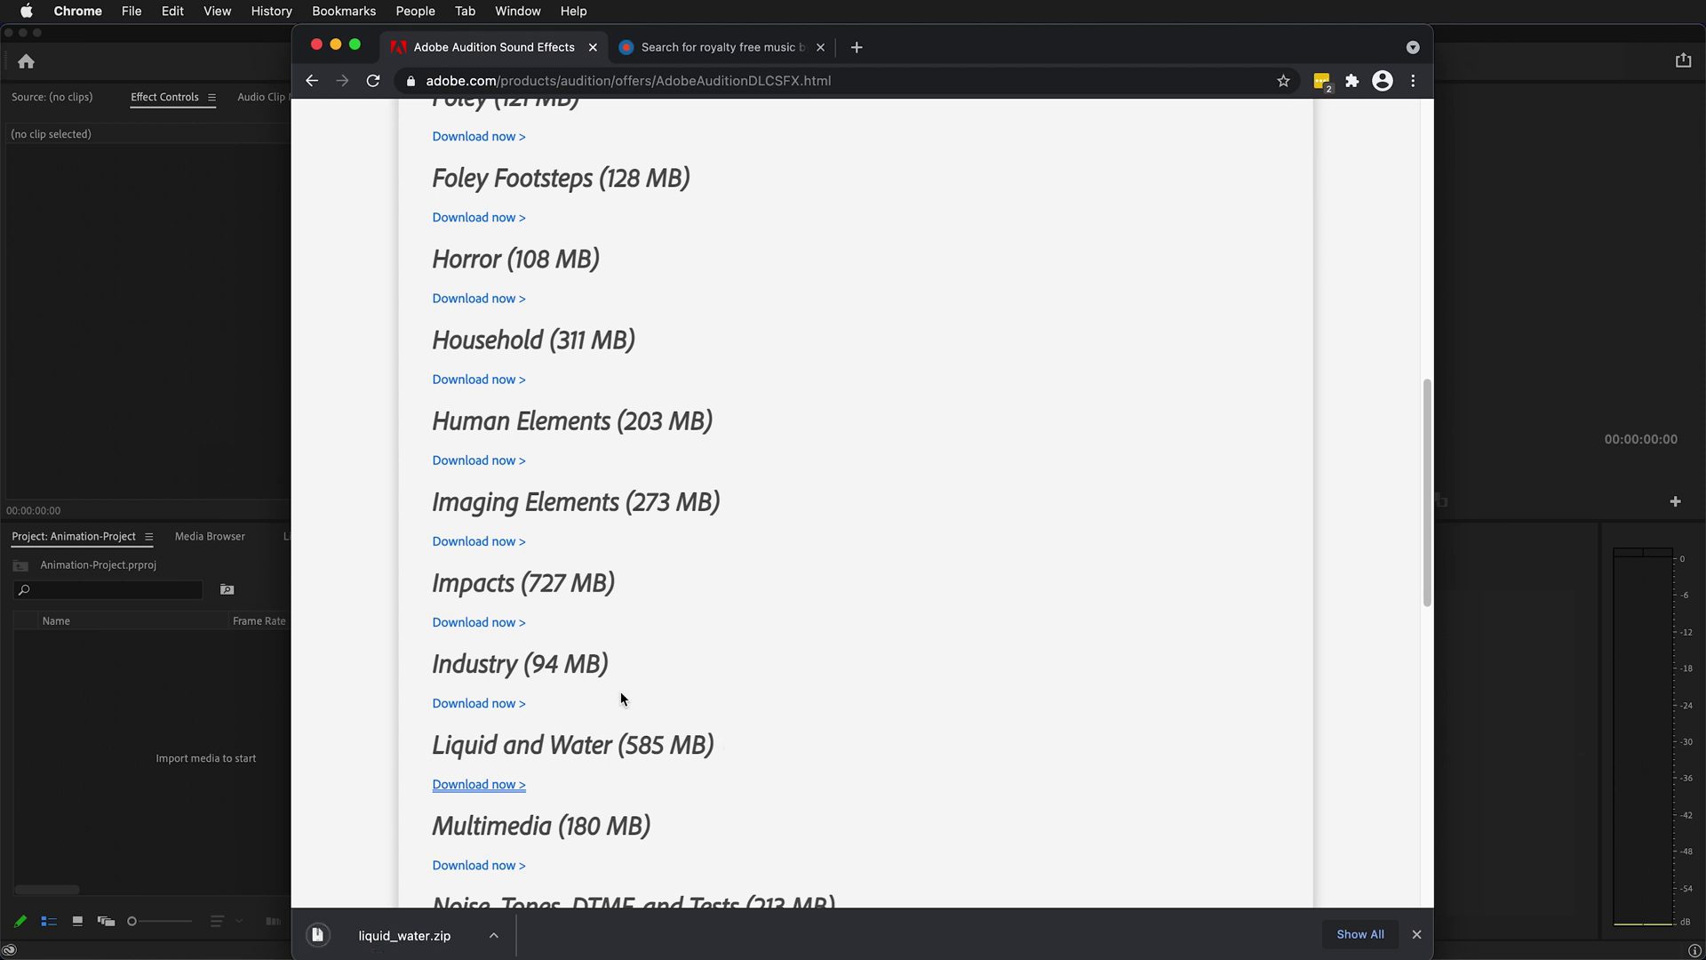
pyautogui.scroll(4, 621, 698)
pyautogui.scroll(6, 621, 694)
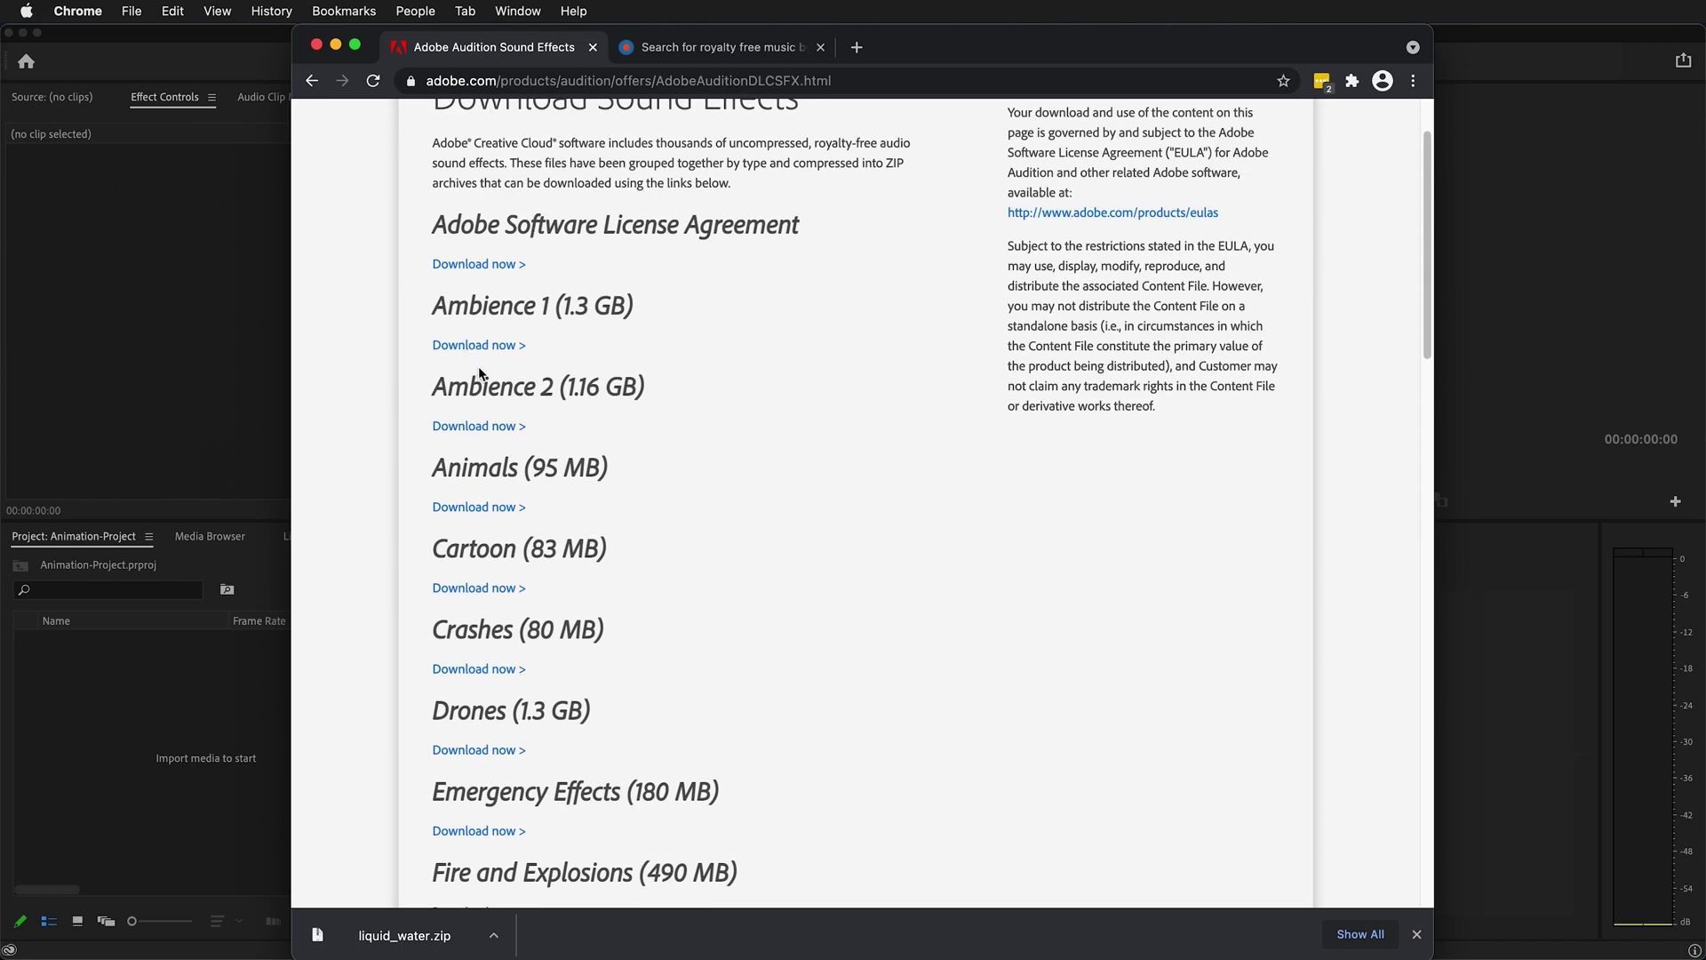
pyautogui.click(487, 434)
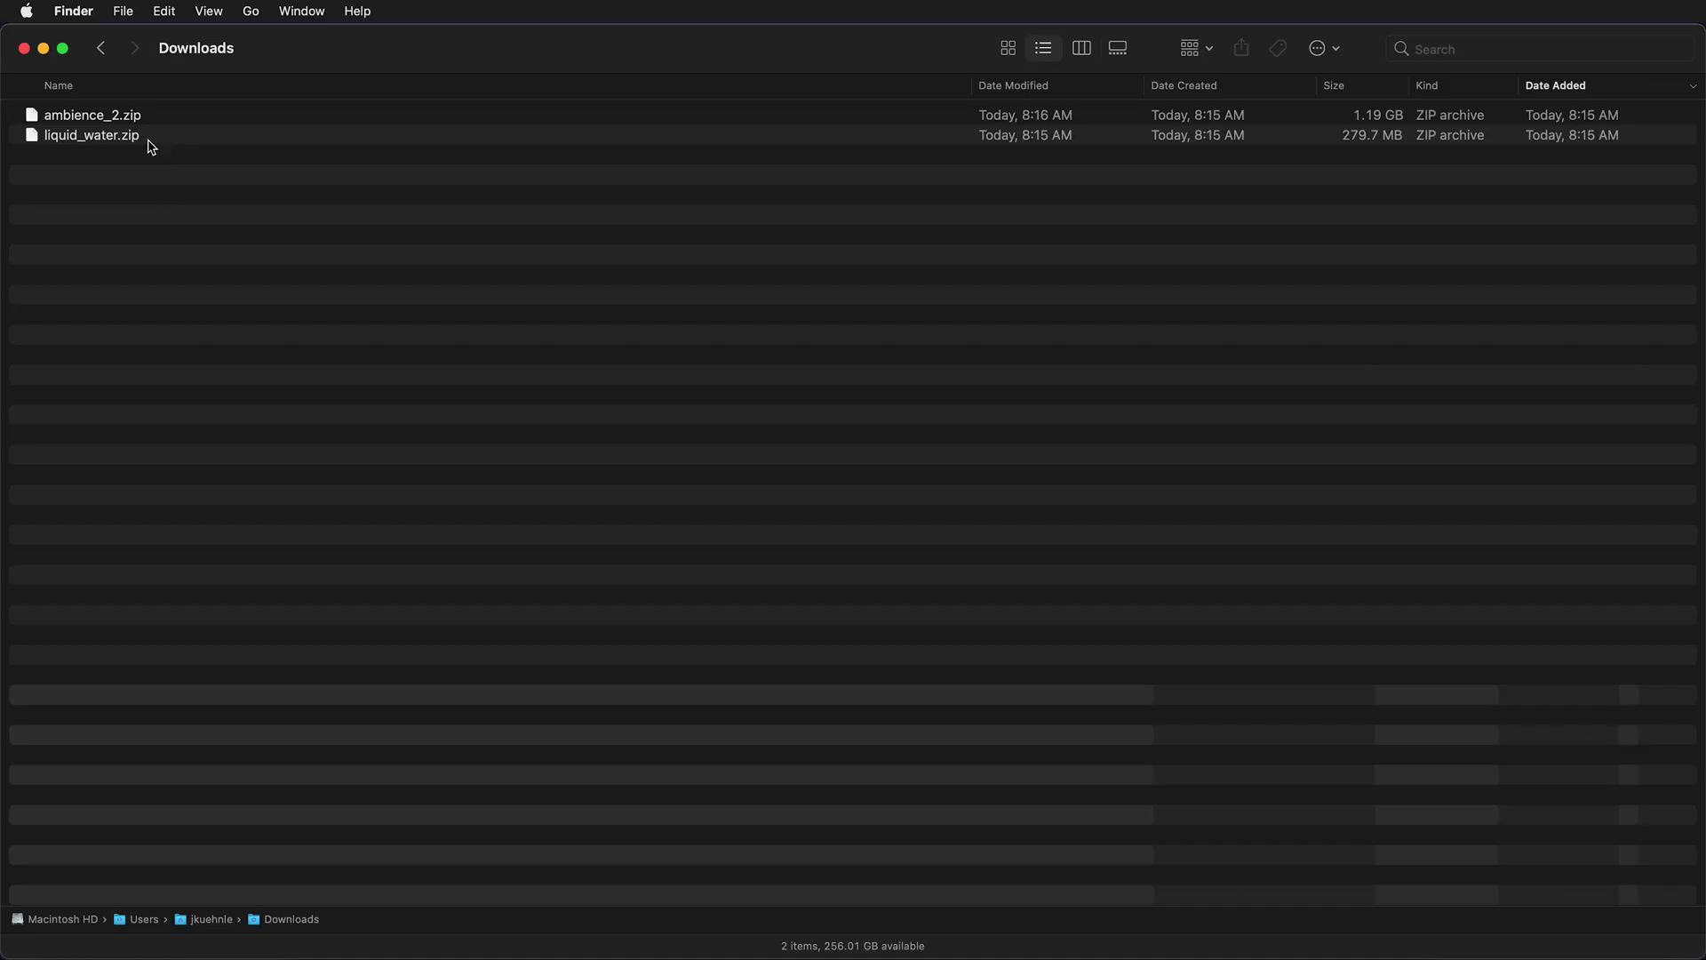
# Step: Unzip both archives, then select Marble Dropping Into Water In Plastic Tub 08 inside Liquid-Water
pyautogui.doubleClick(89, 116)
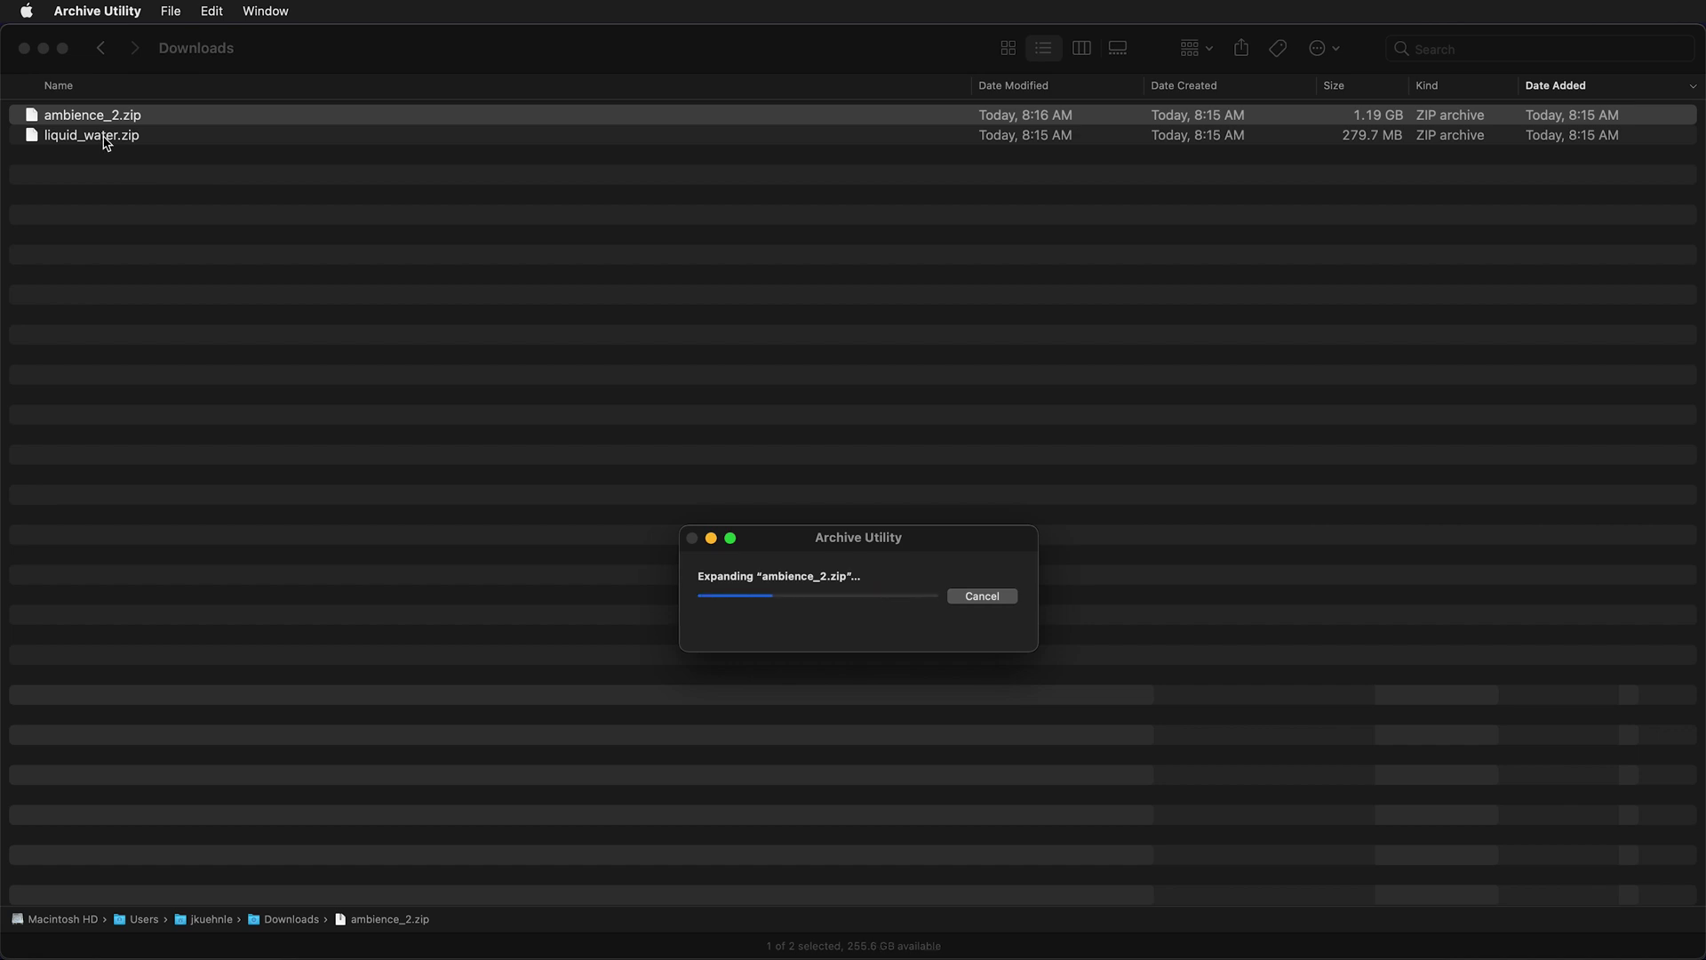
pyautogui.doubleClick(104, 135)
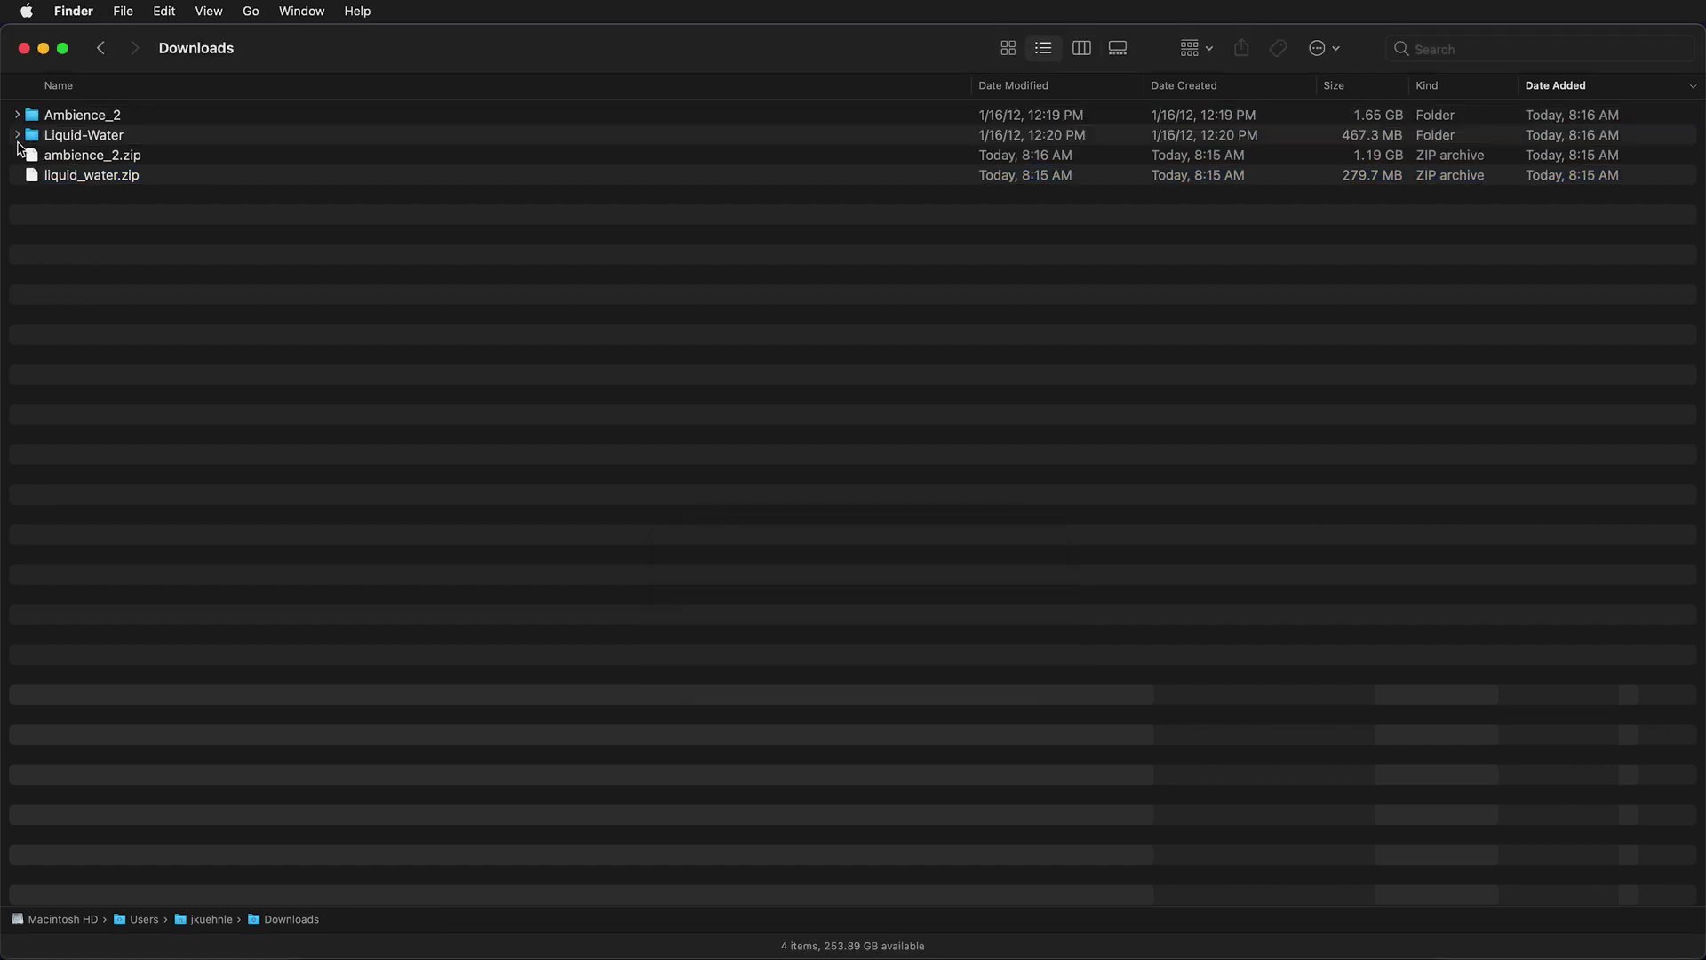
pyautogui.click(17, 135)
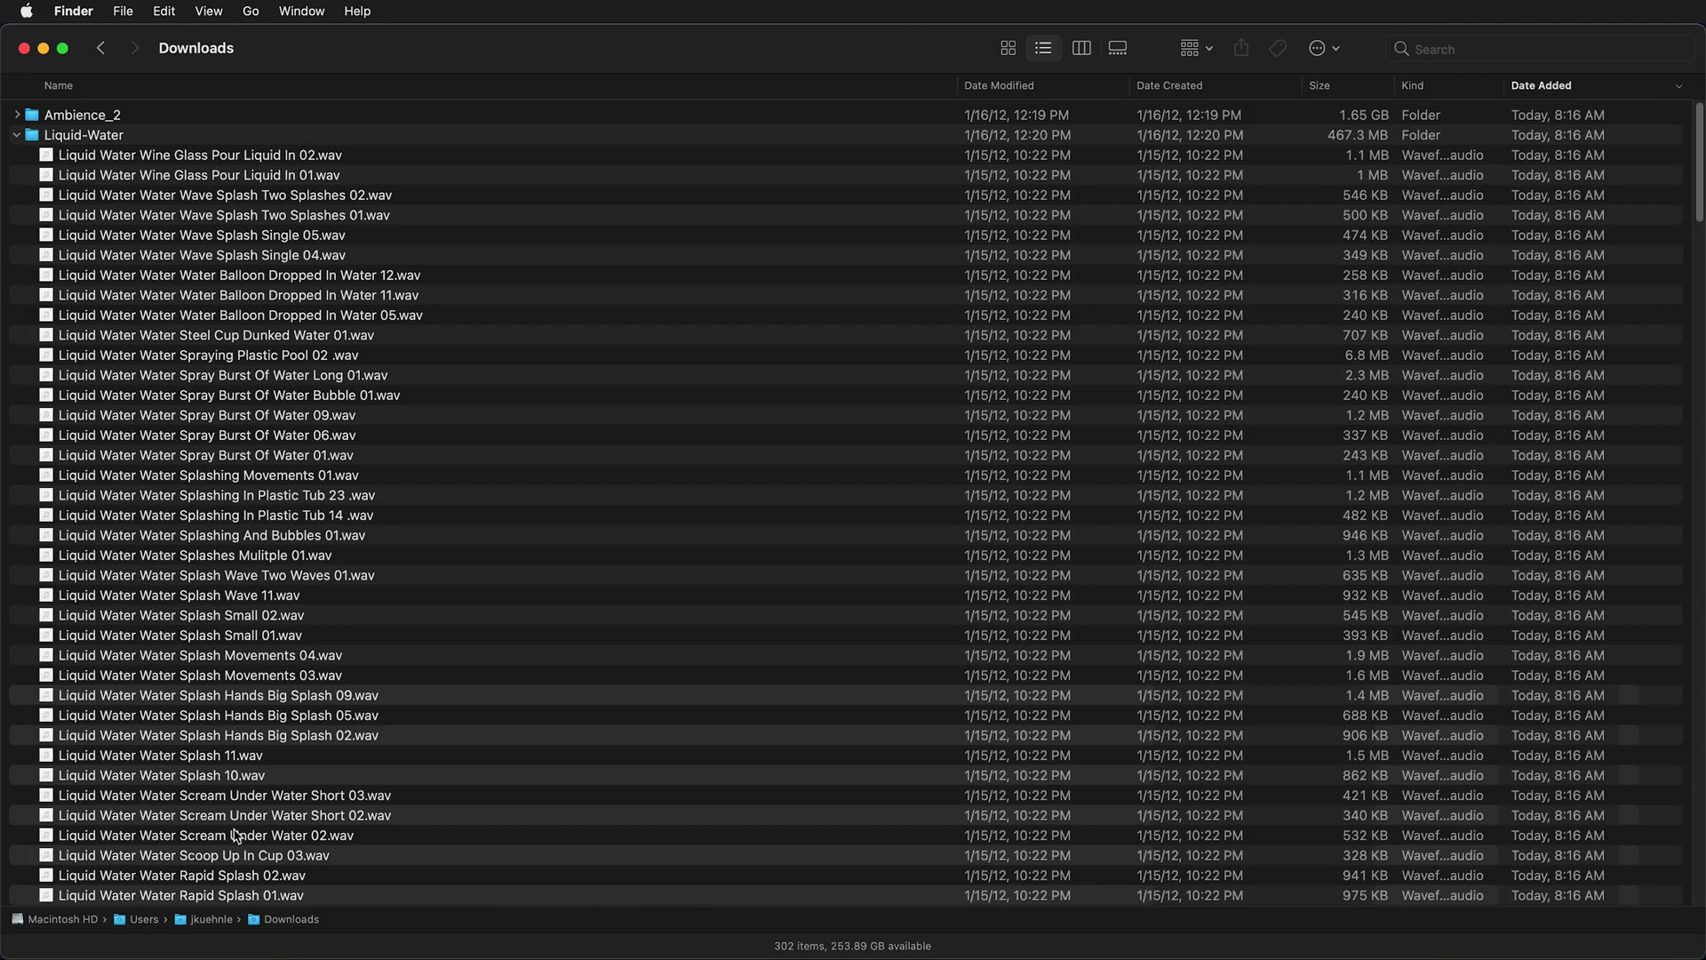
pyautogui.scroll(-1, 238, 832)
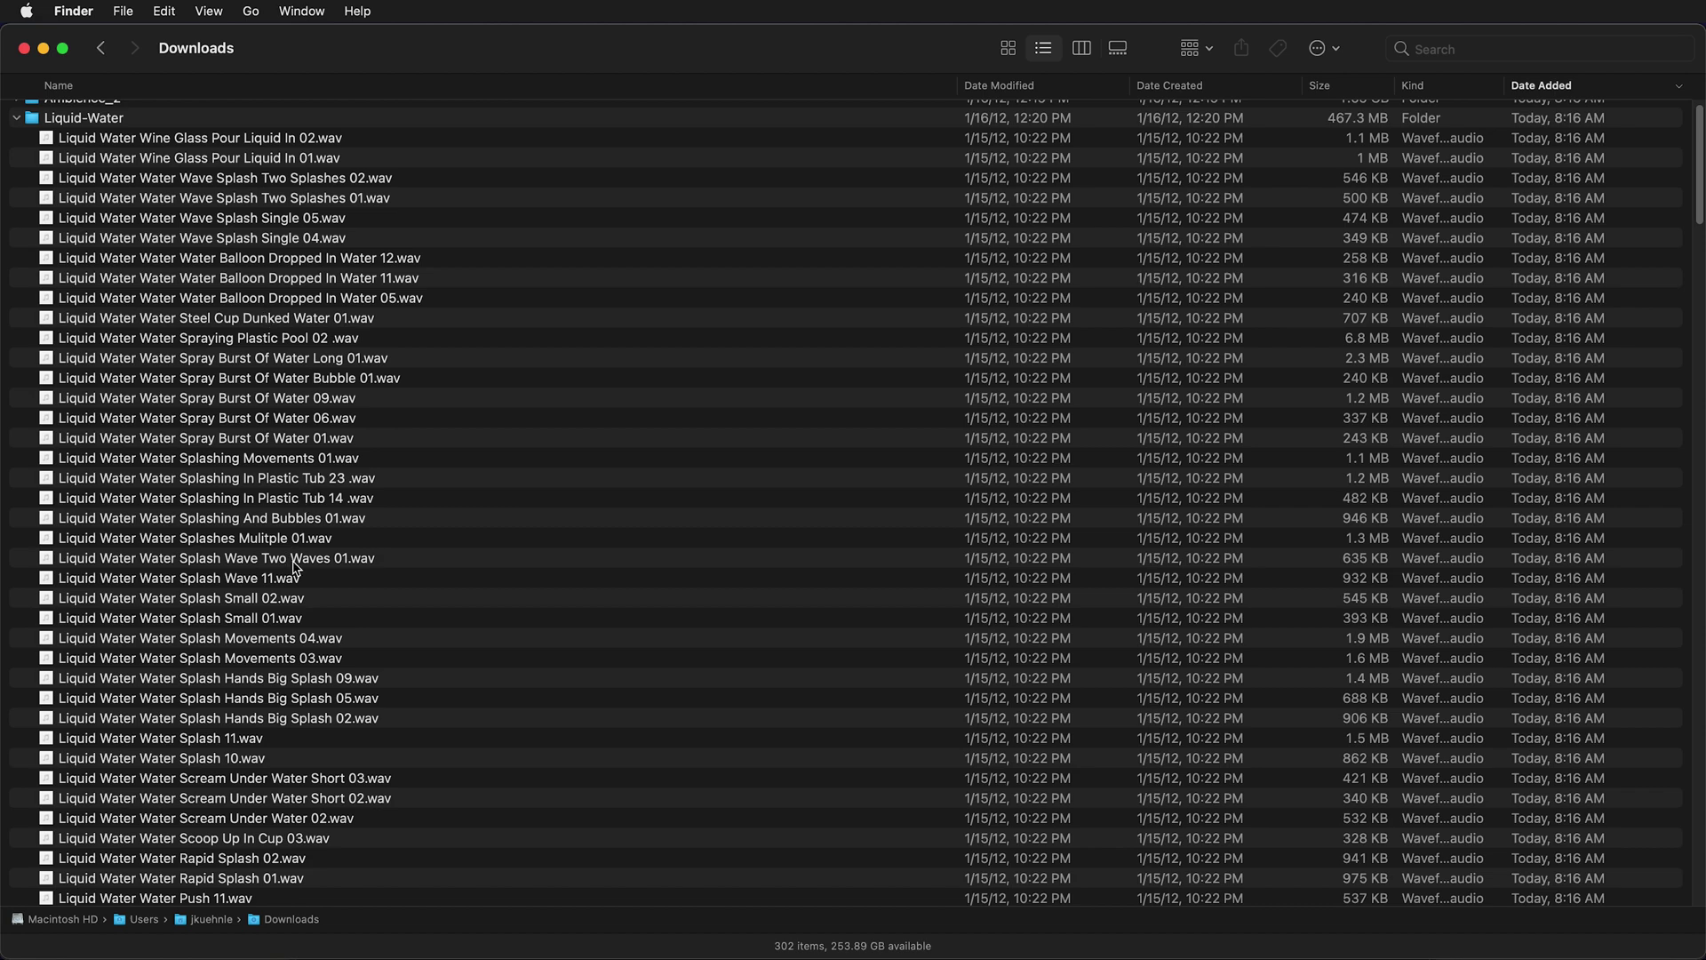
pyautogui.scroll(-5, 305, 663)
pyautogui.scroll(-15, 305, 663)
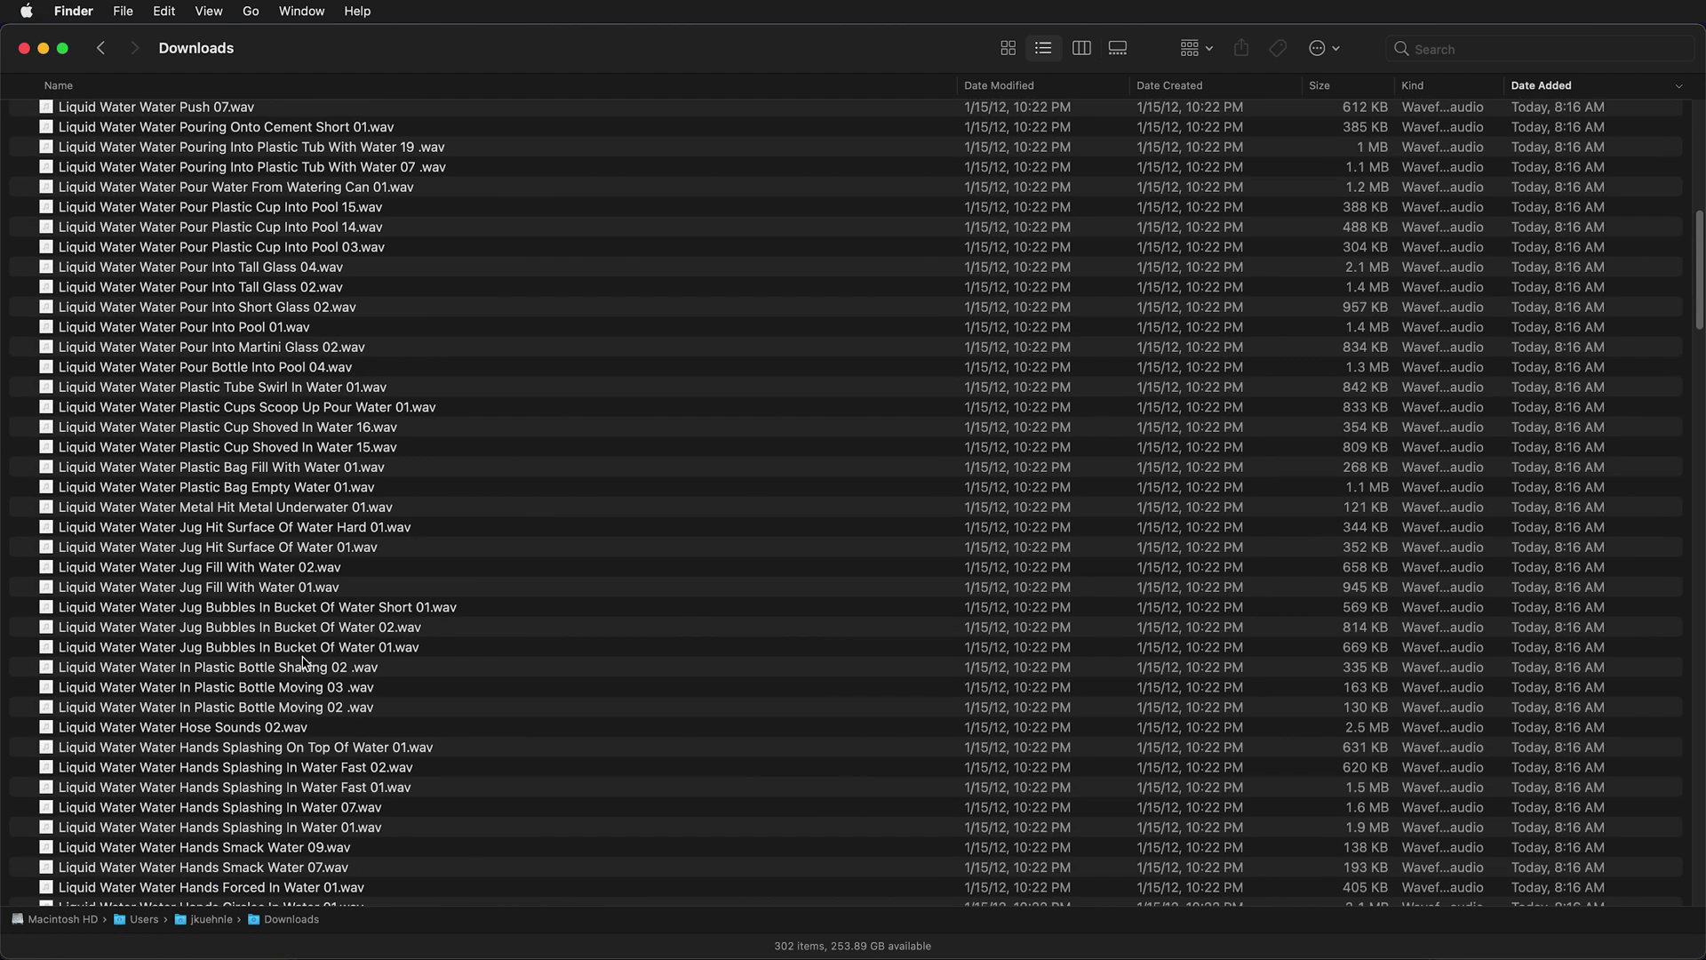
pyautogui.scroll(-20, 305, 662)
pyautogui.click(305, 639)
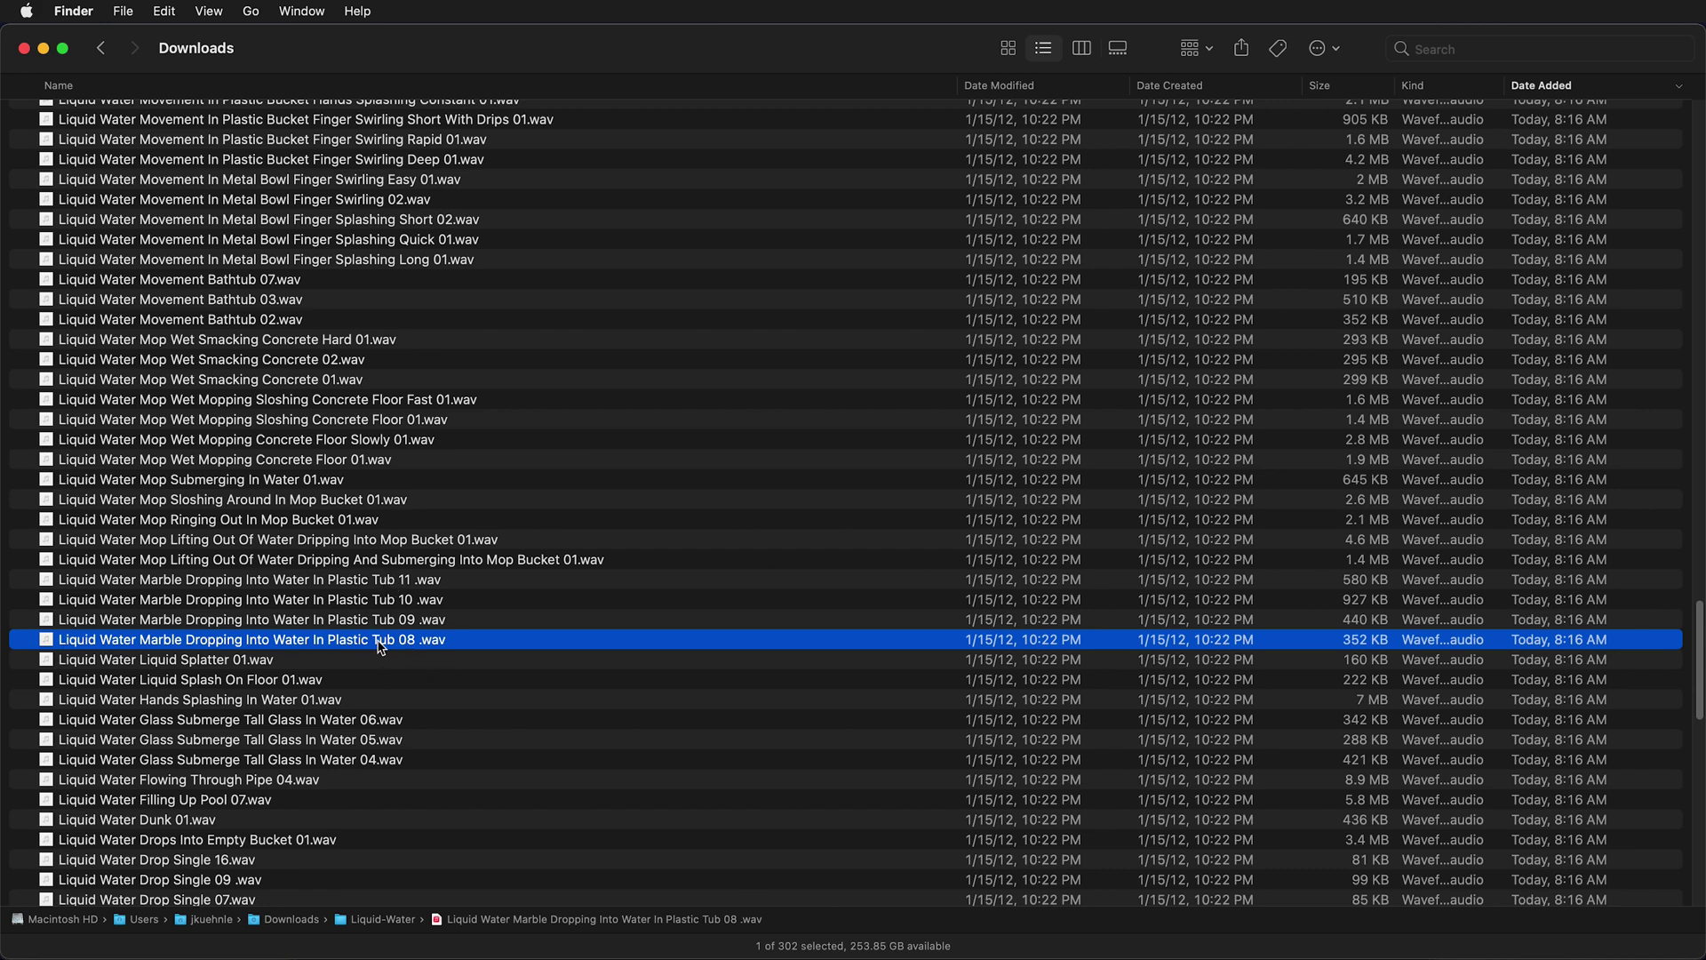
# Step: Preview the Marble Dropping Into Water In Plastic Tub 08 sound in Quick Look, replaying it once
pyautogui.press('space')
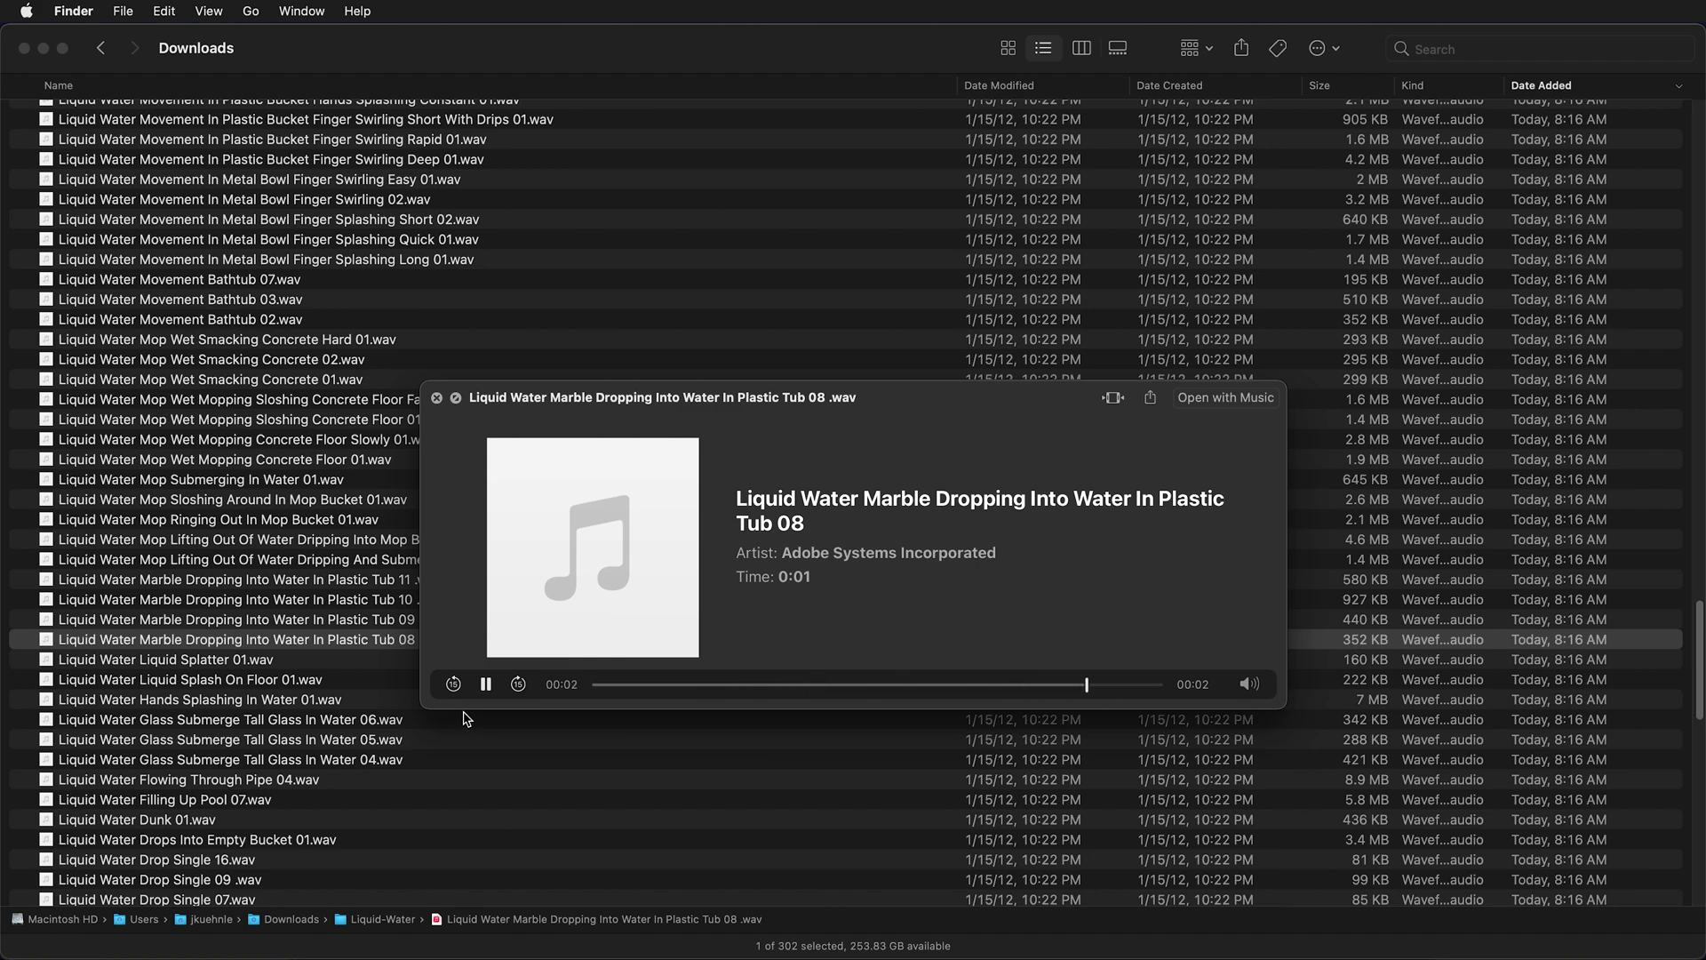
pyautogui.click(488, 683)
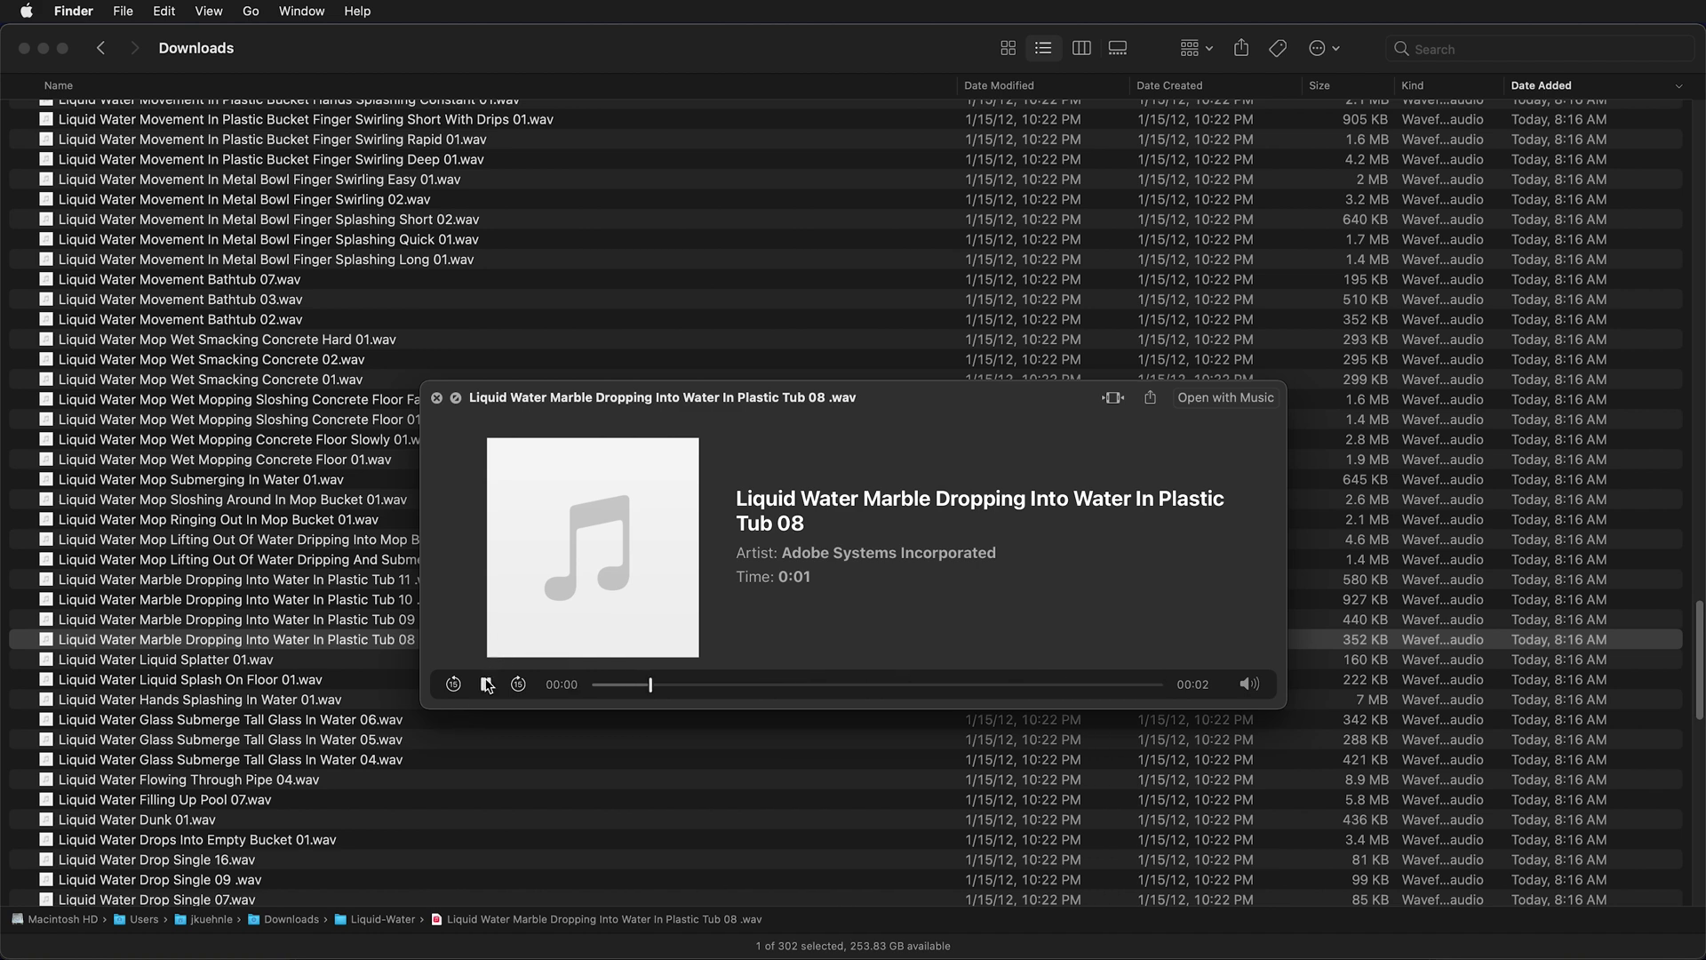
pyautogui.press('space')
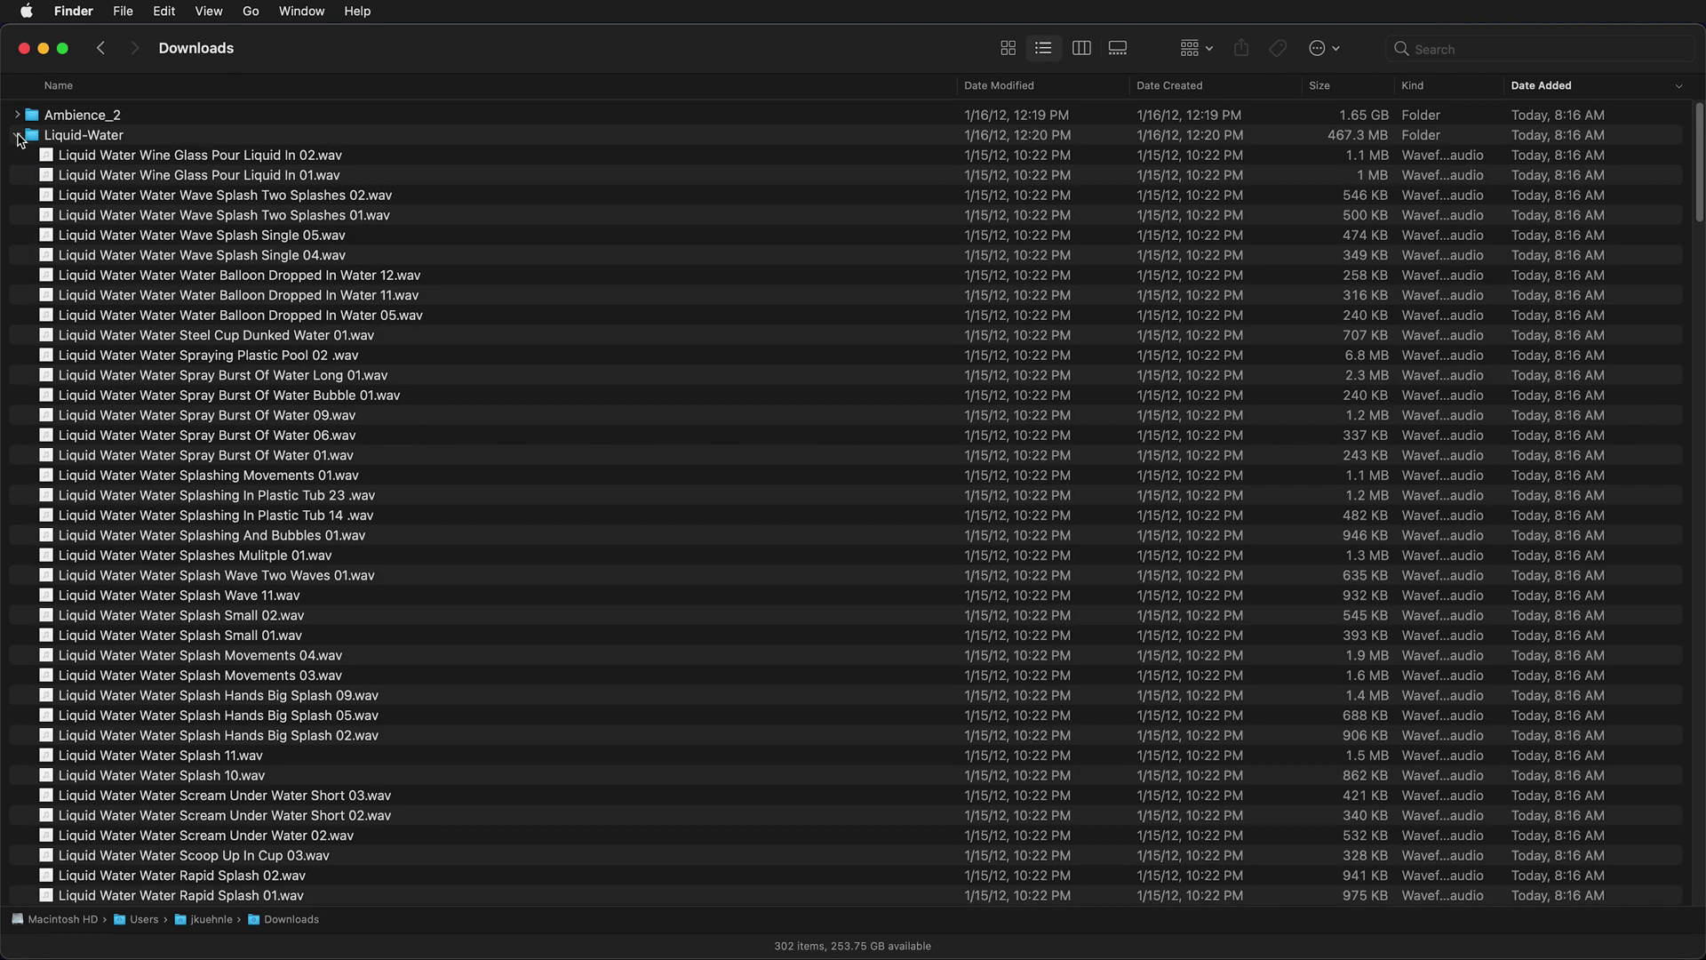
# Step: Collapse Liquid-Water and select Ambience Grocery Store Entrance Exterior 01 inside Ambience_2
pyautogui.click(17, 134)
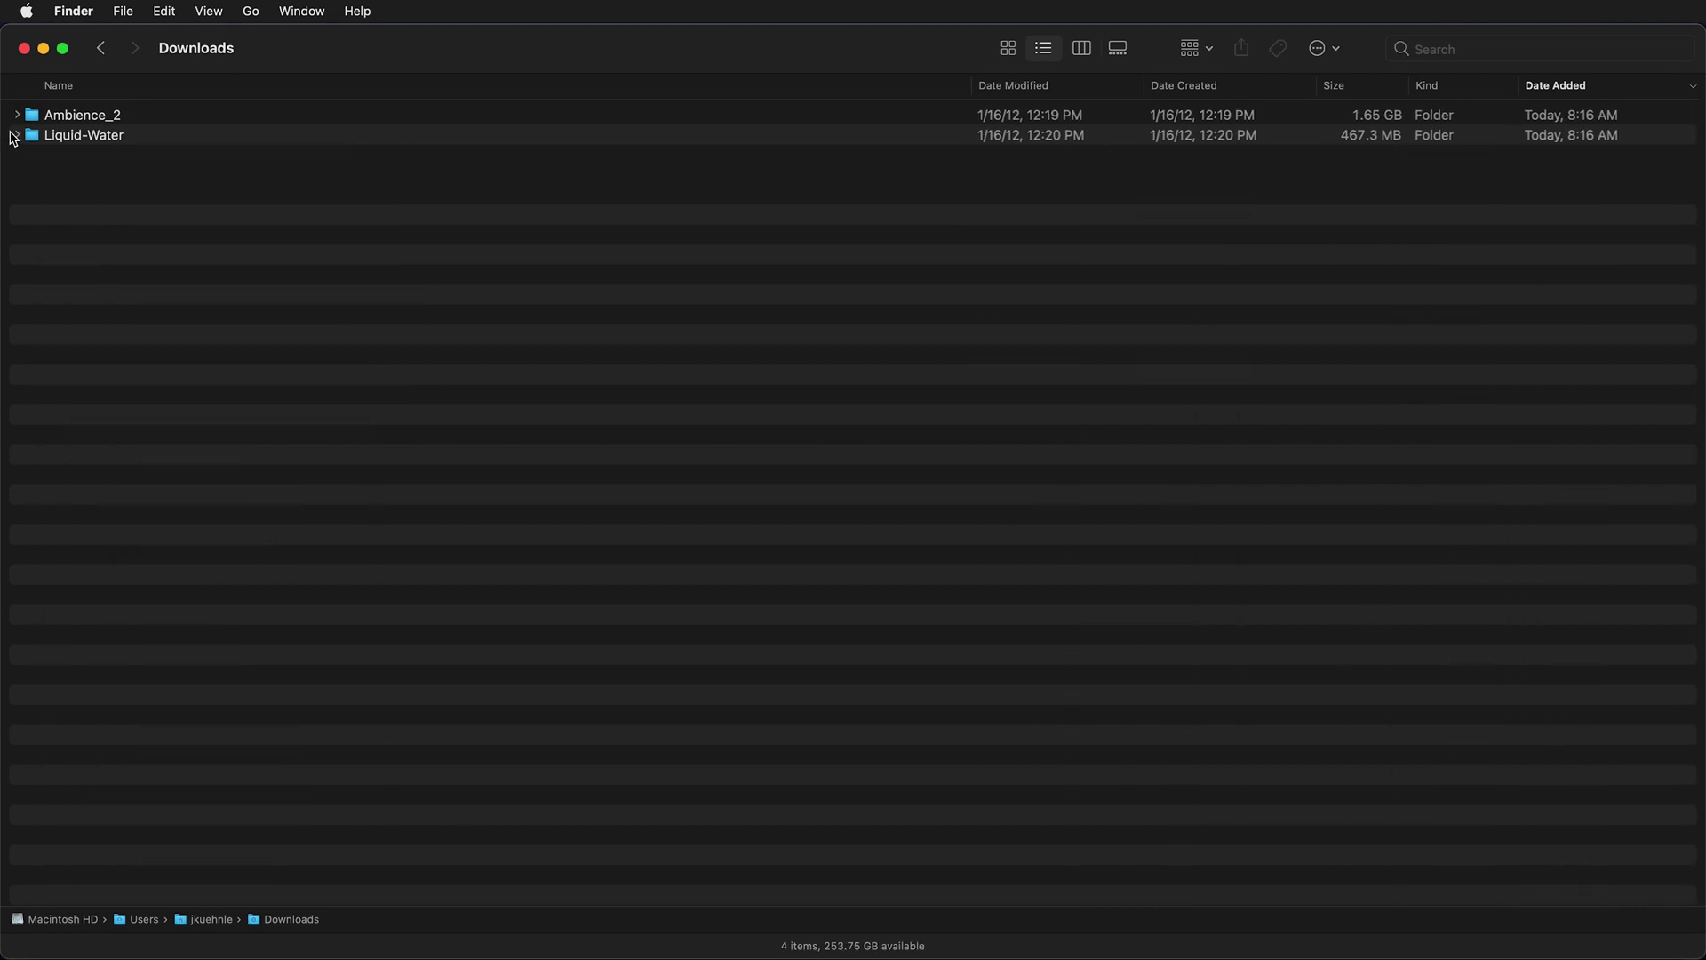
pyautogui.click(17, 114)
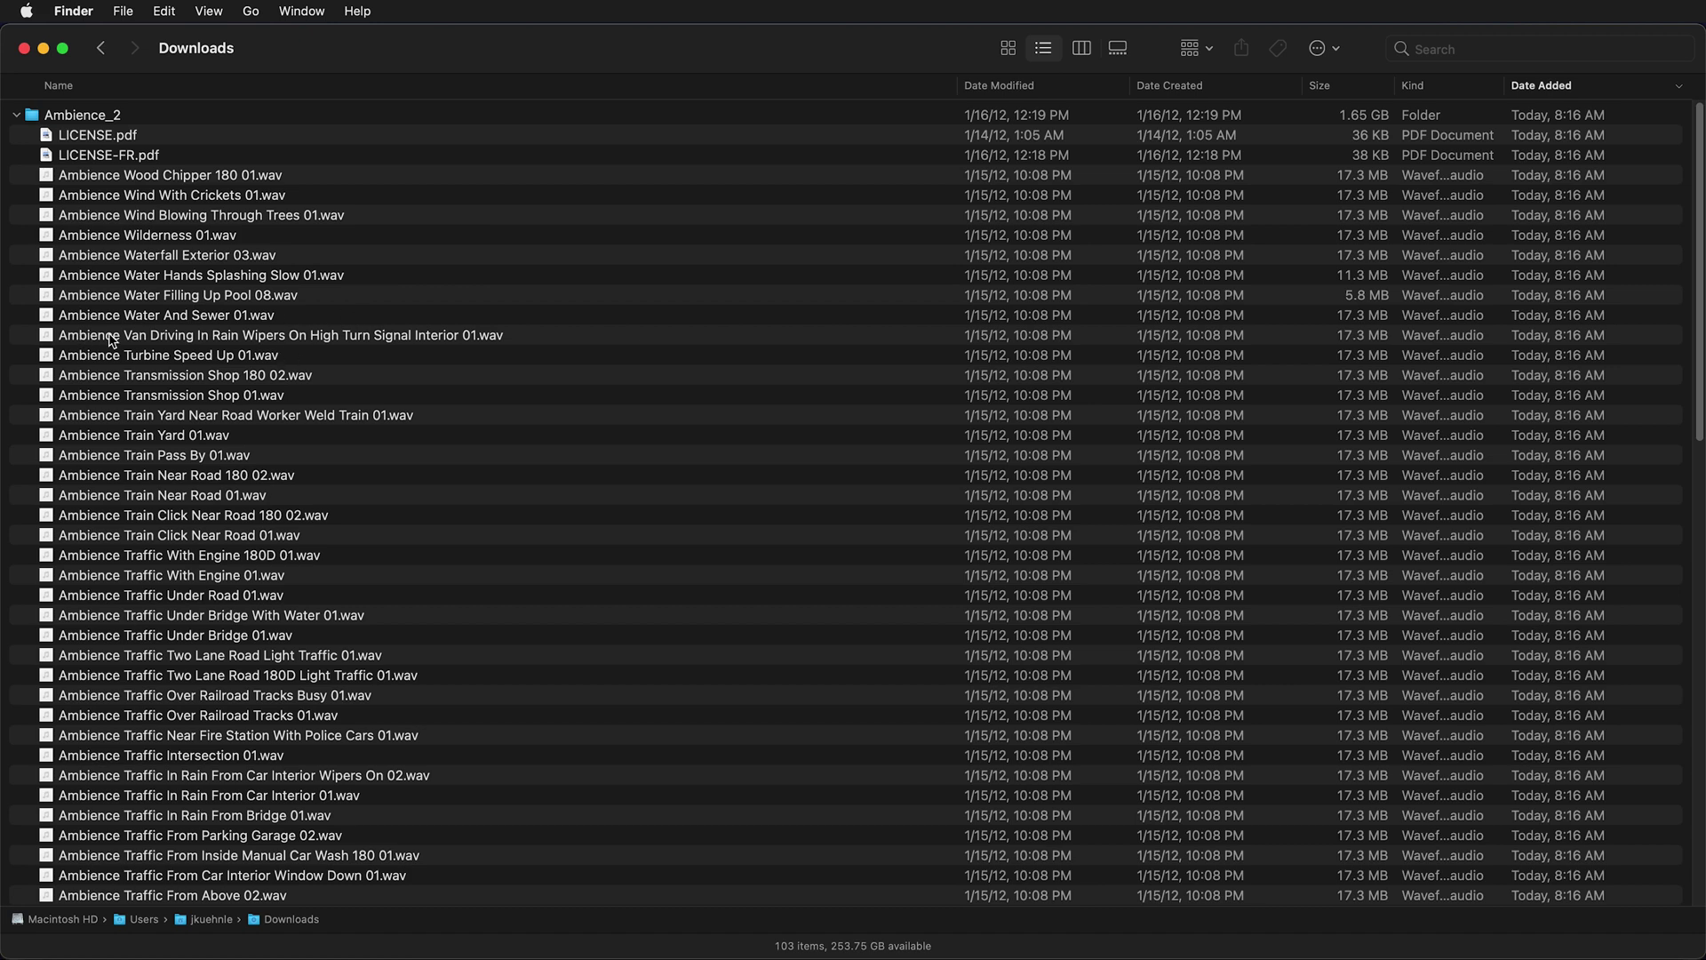
pyautogui.scroll(-2, 219, 617)
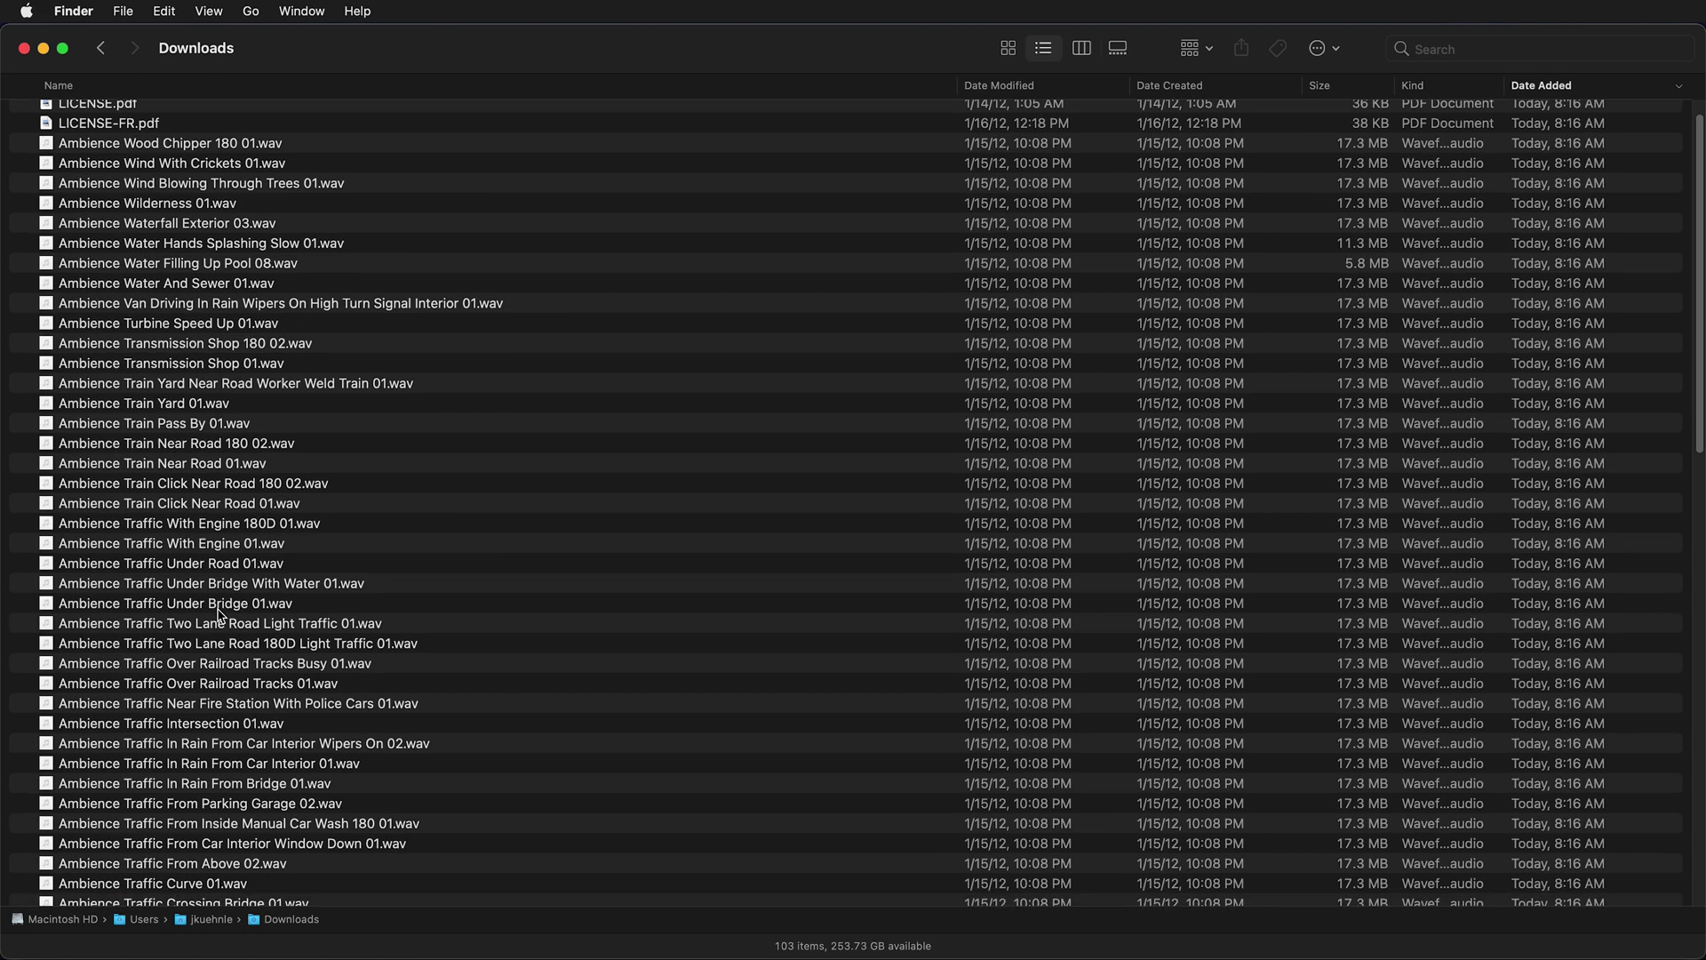
pyautogui.scroll(-20, 175, 793)
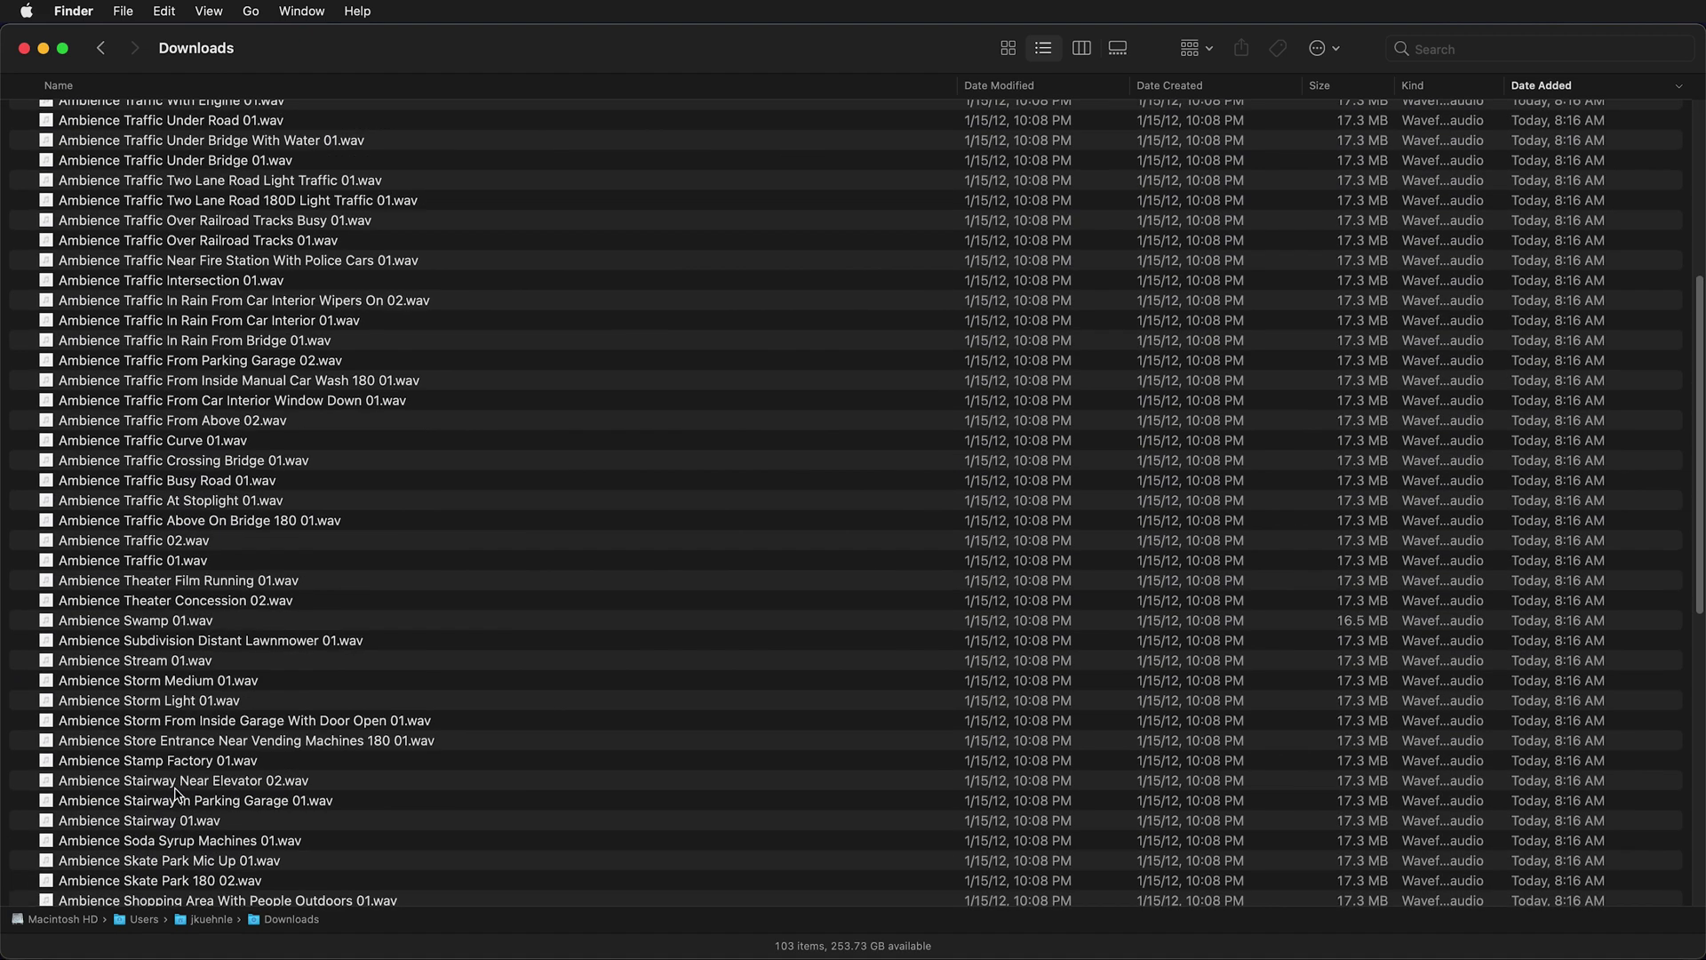
pyautogui.scroll(-12, 174, 794)
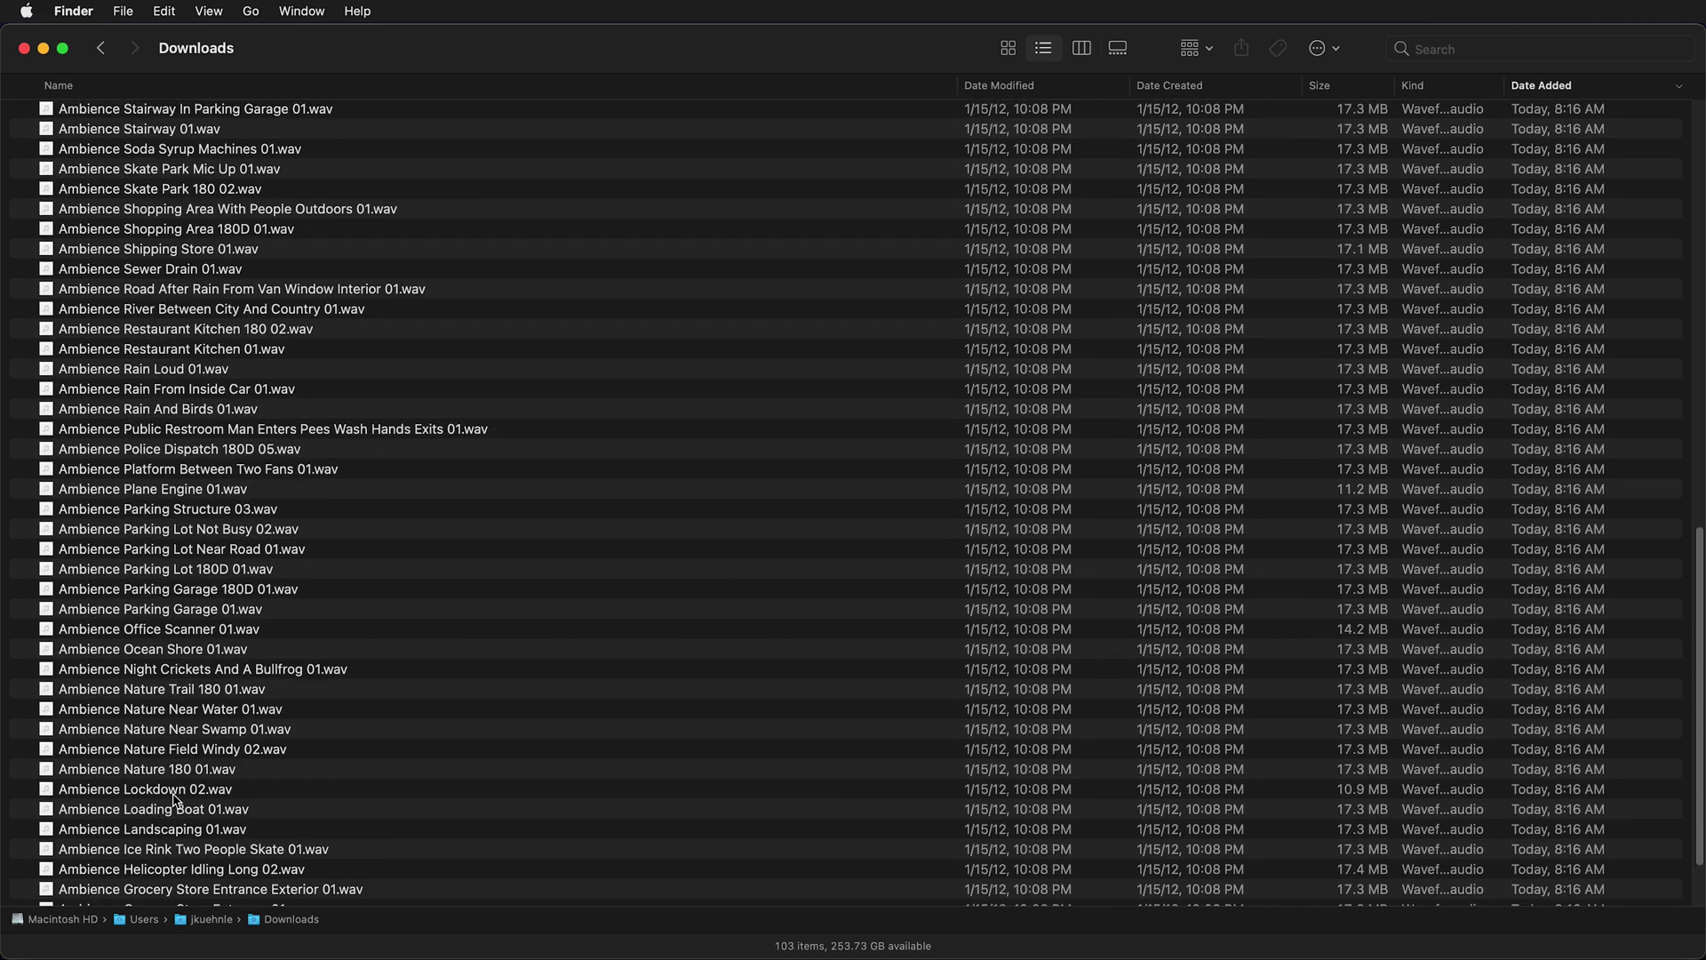
pyautogui.scroll(-4, 231, 800)
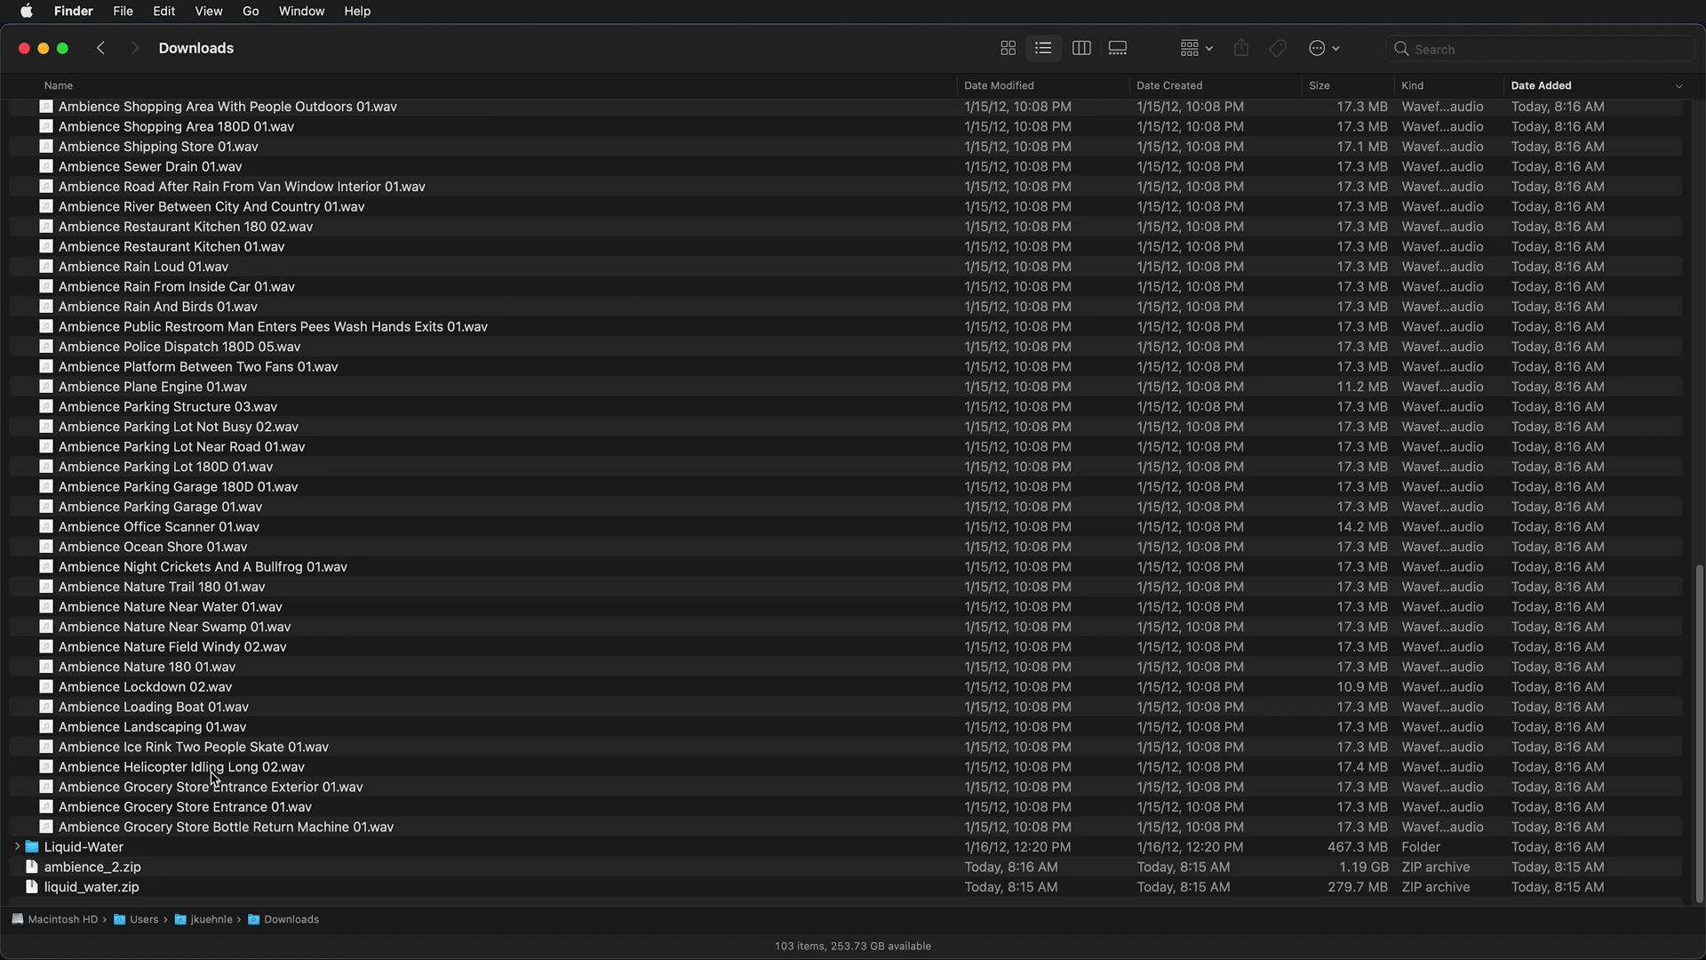
pyautogui.click(190, 793)
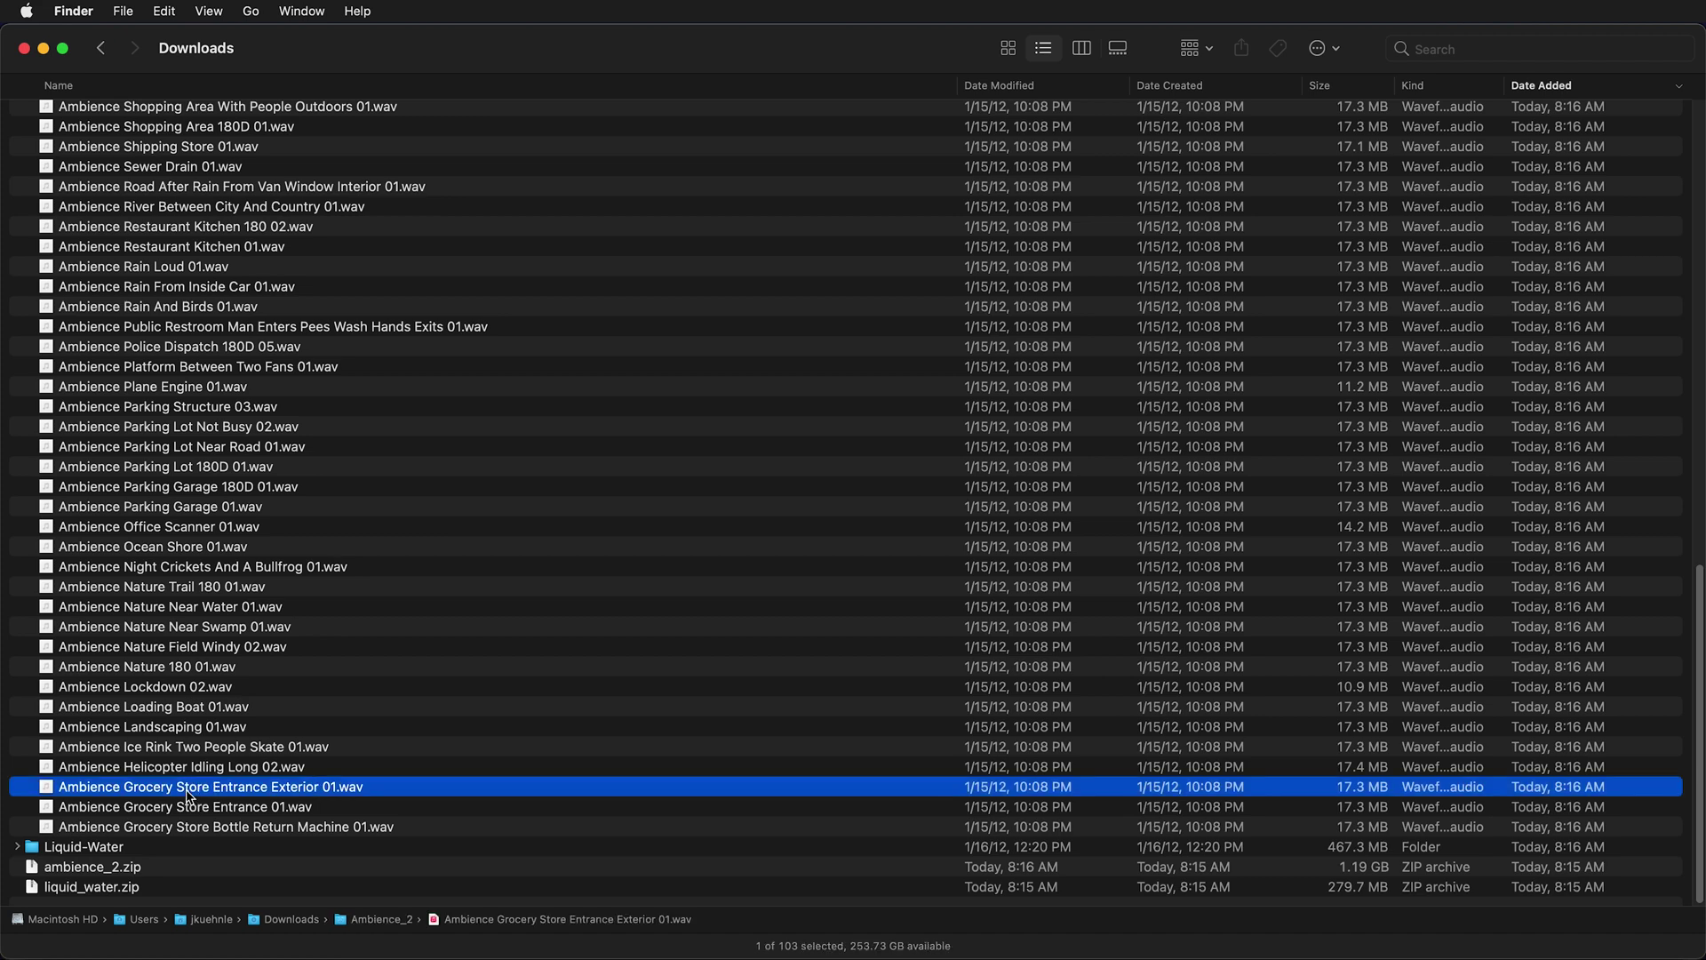
# Step: Preview the grocery store ambience and paste it into the Animation-Project folder
pyautogui.press('space')
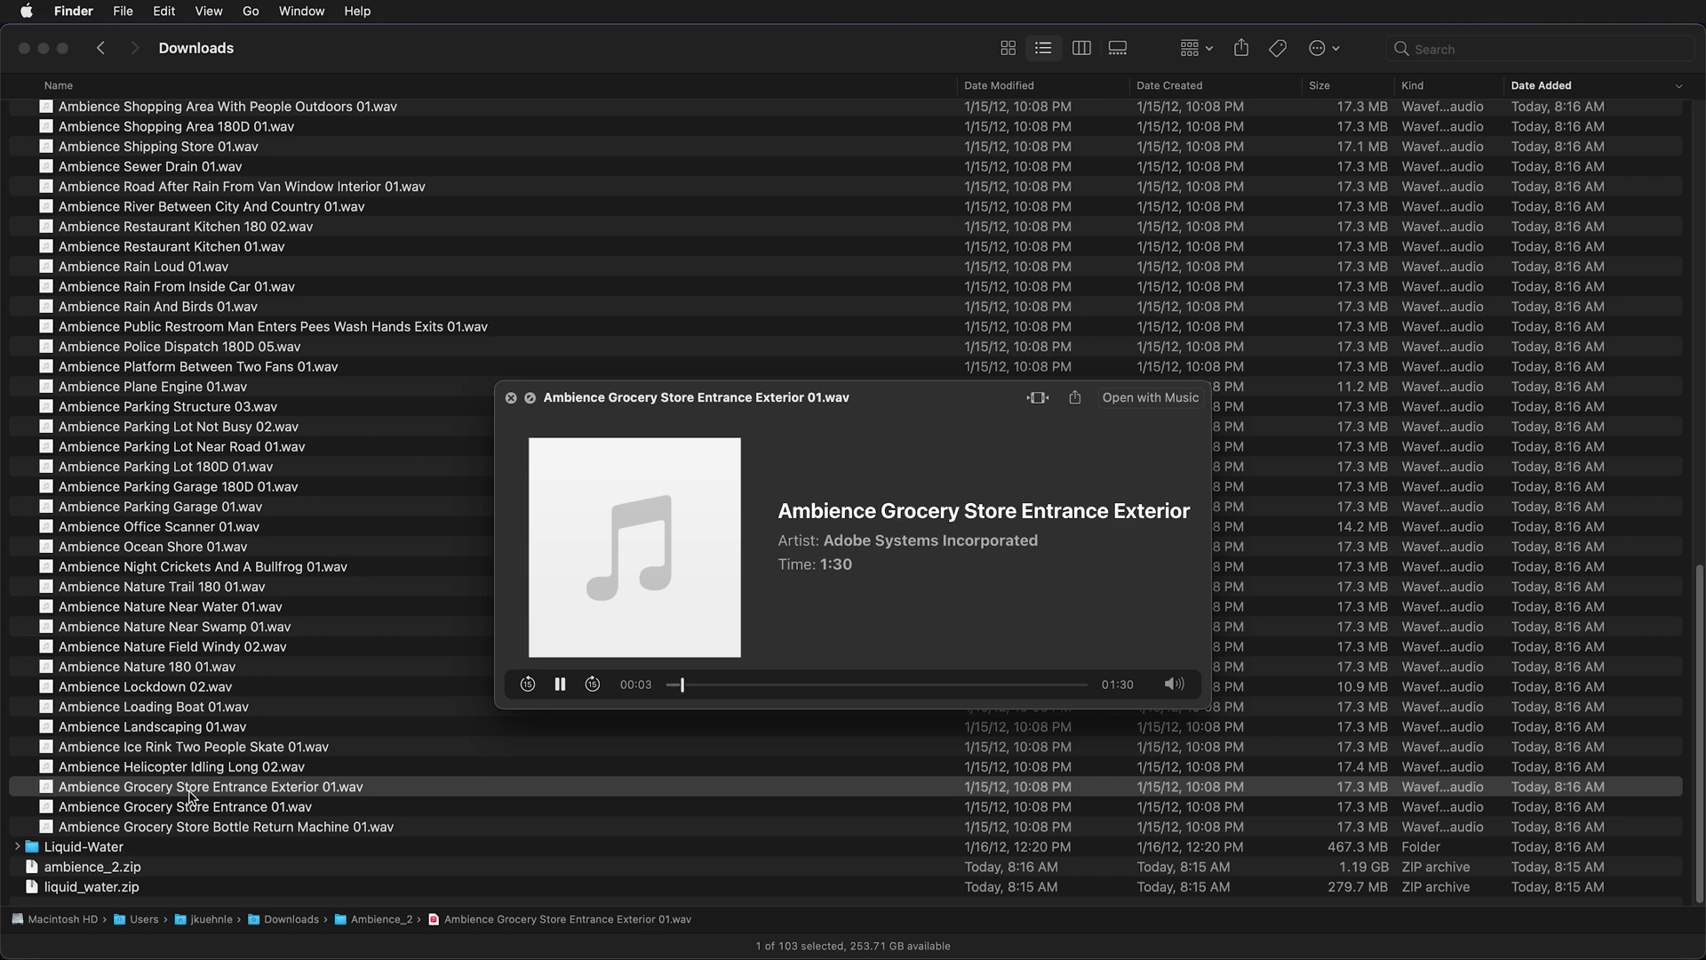
pyautogui.press('space')
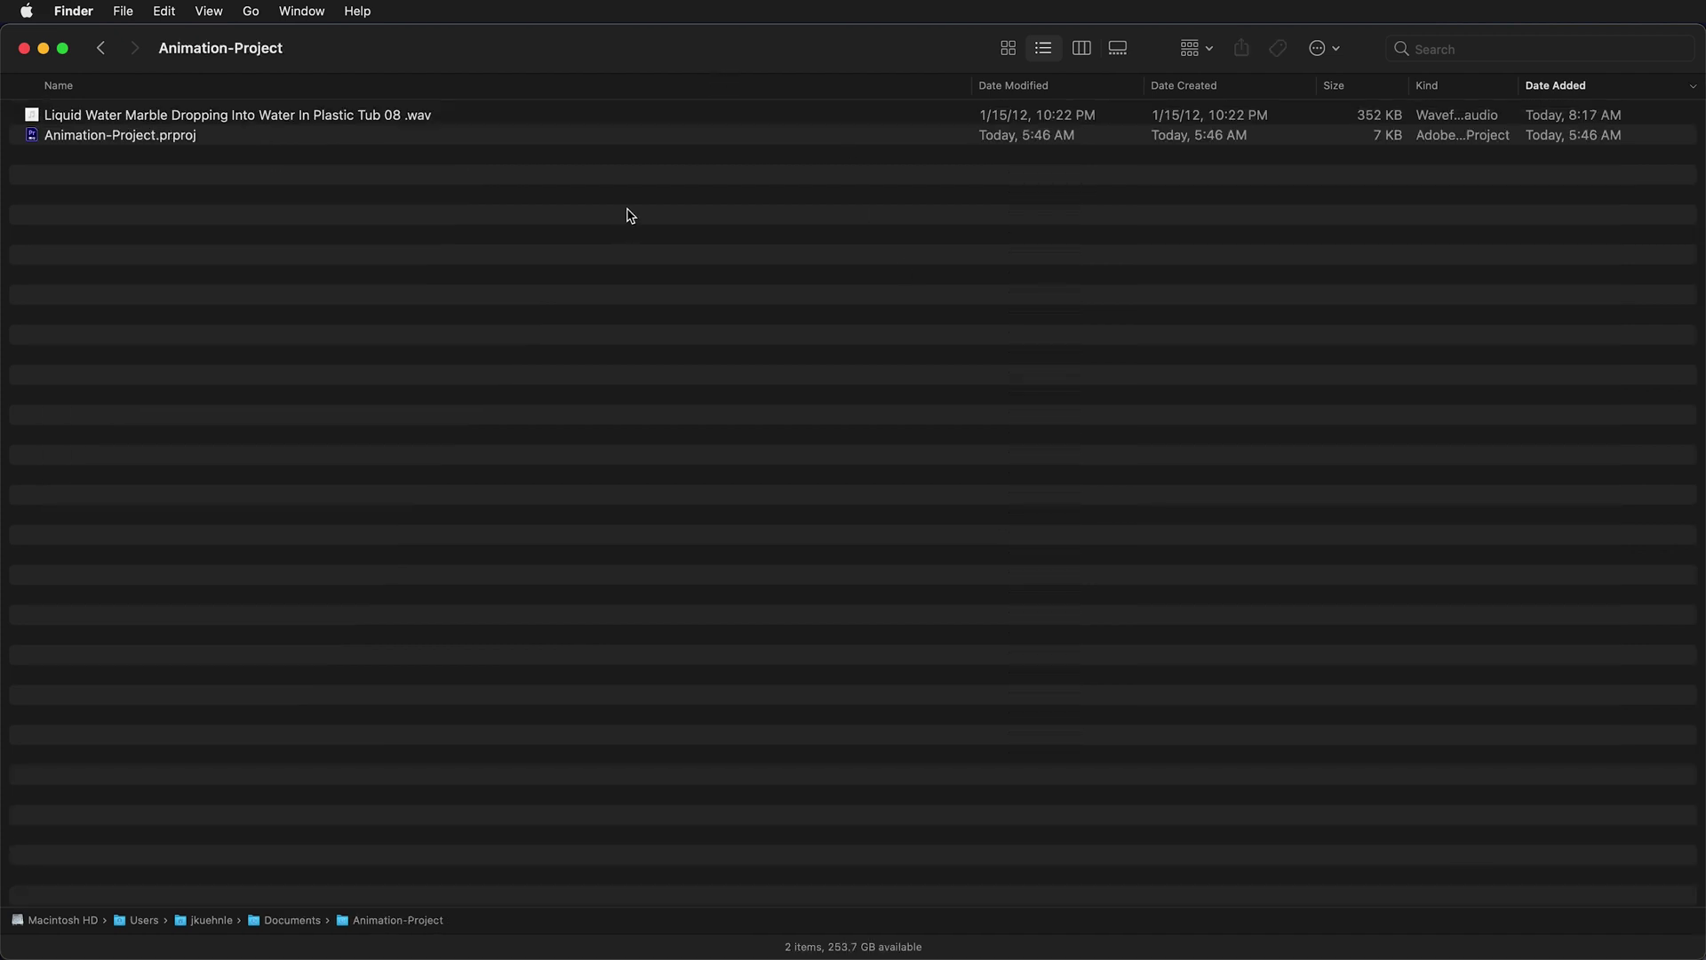
pyautogui.press('super+v')
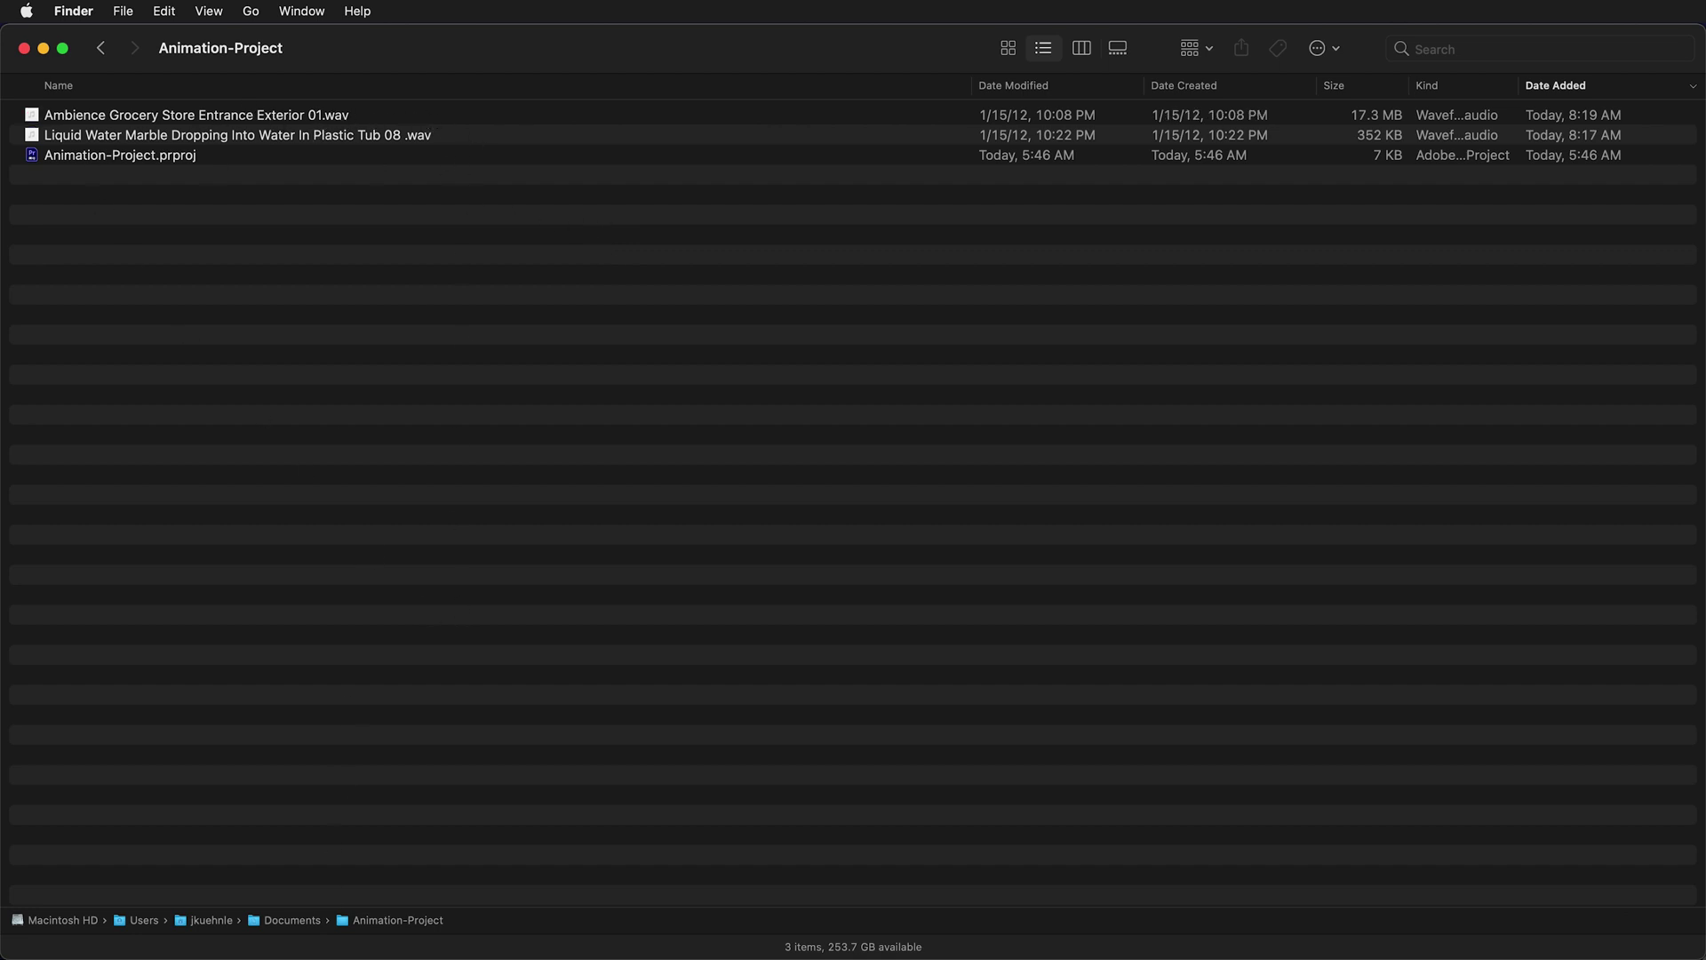
pyautogui.press('super+Tab')
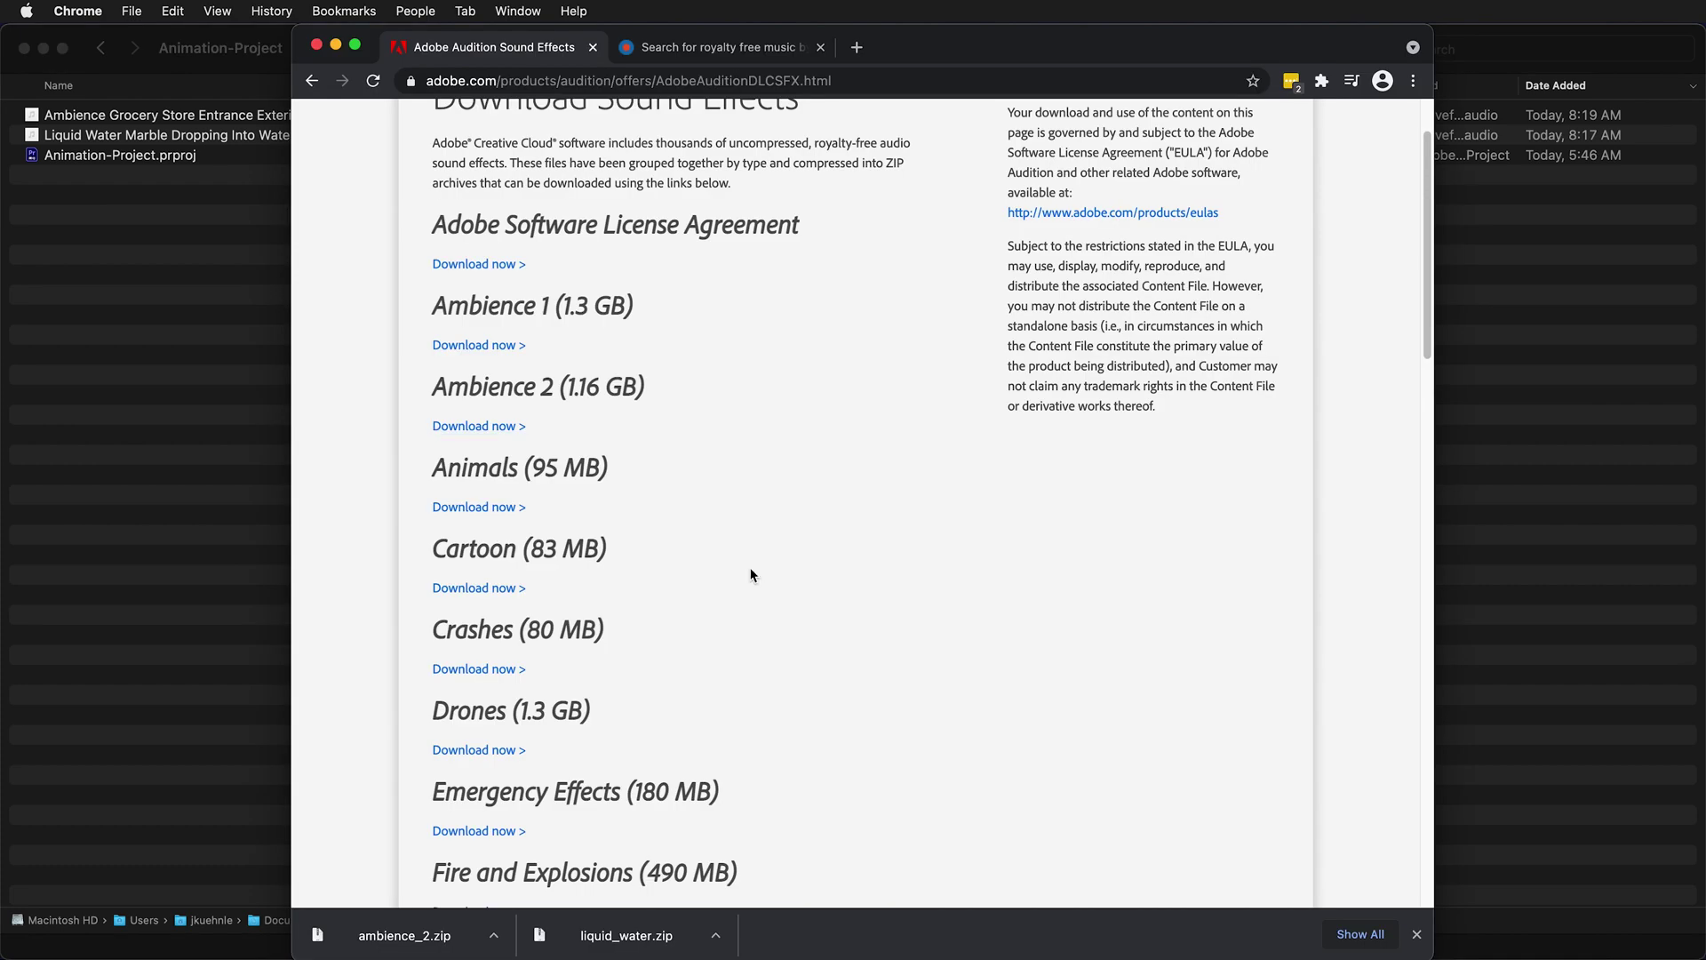
# Step: Search royalty-free music filtered to the Epic and Dramatic moods
pyautogui.click(718, 49)
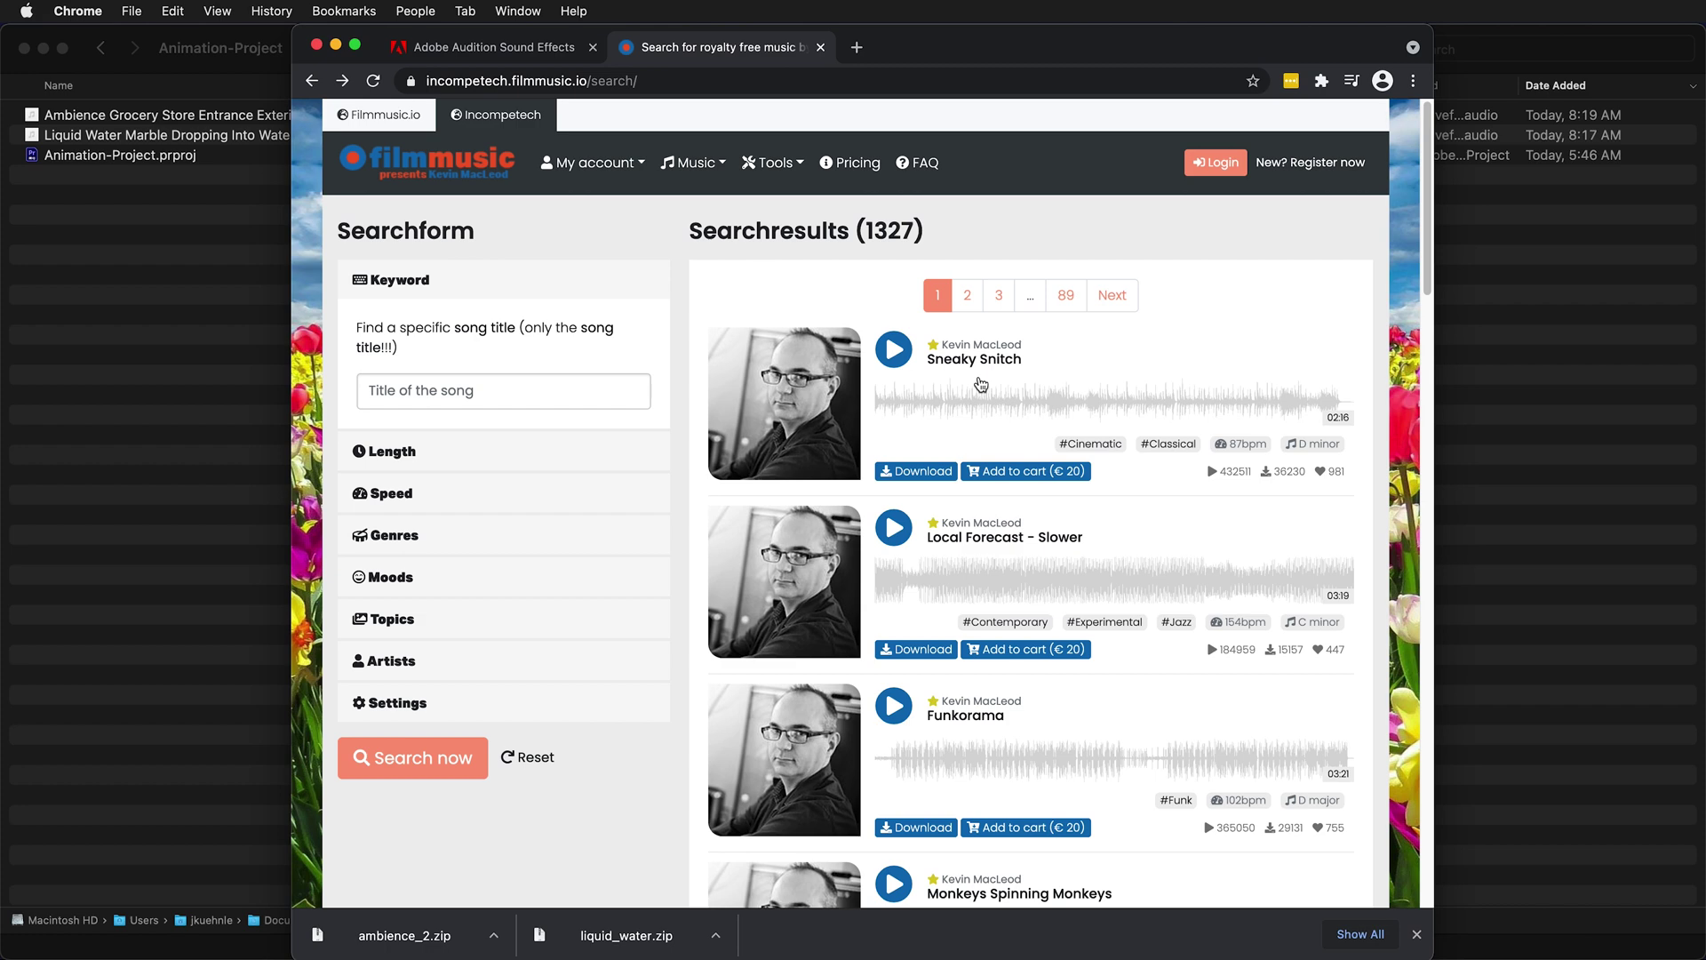
pyautogui.click(388, 449)
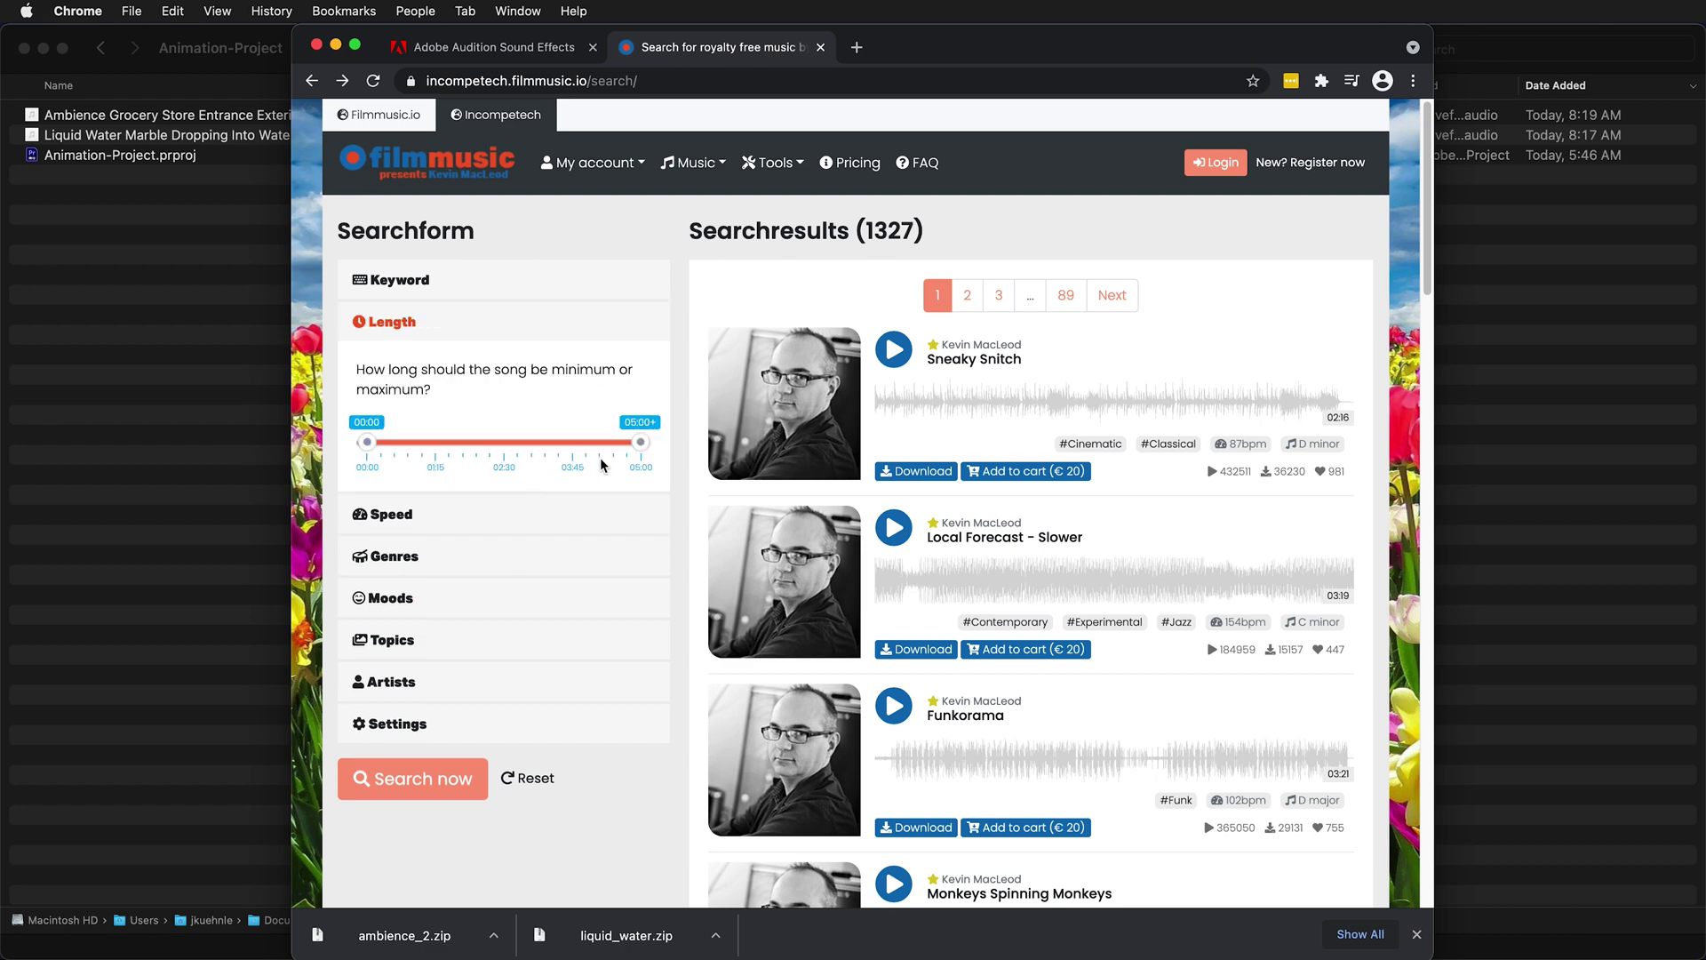
pyautogui.click(388, 604)
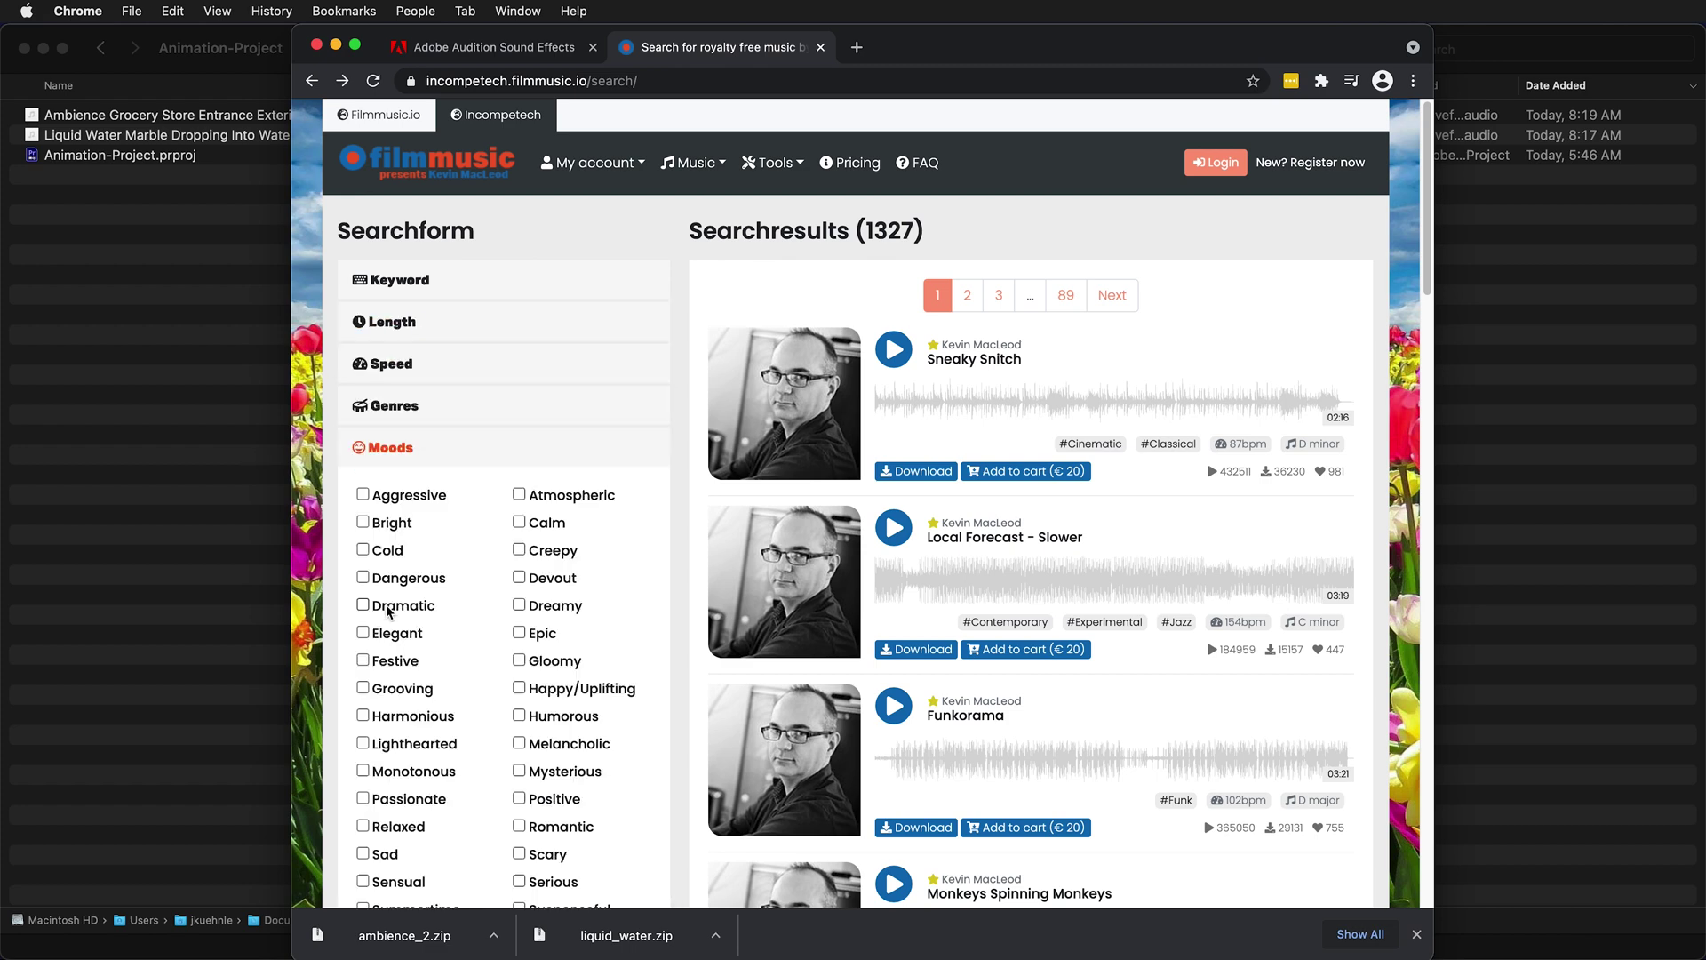
pyautogui.click(520, 634)
pyautogui.click(391, 605)
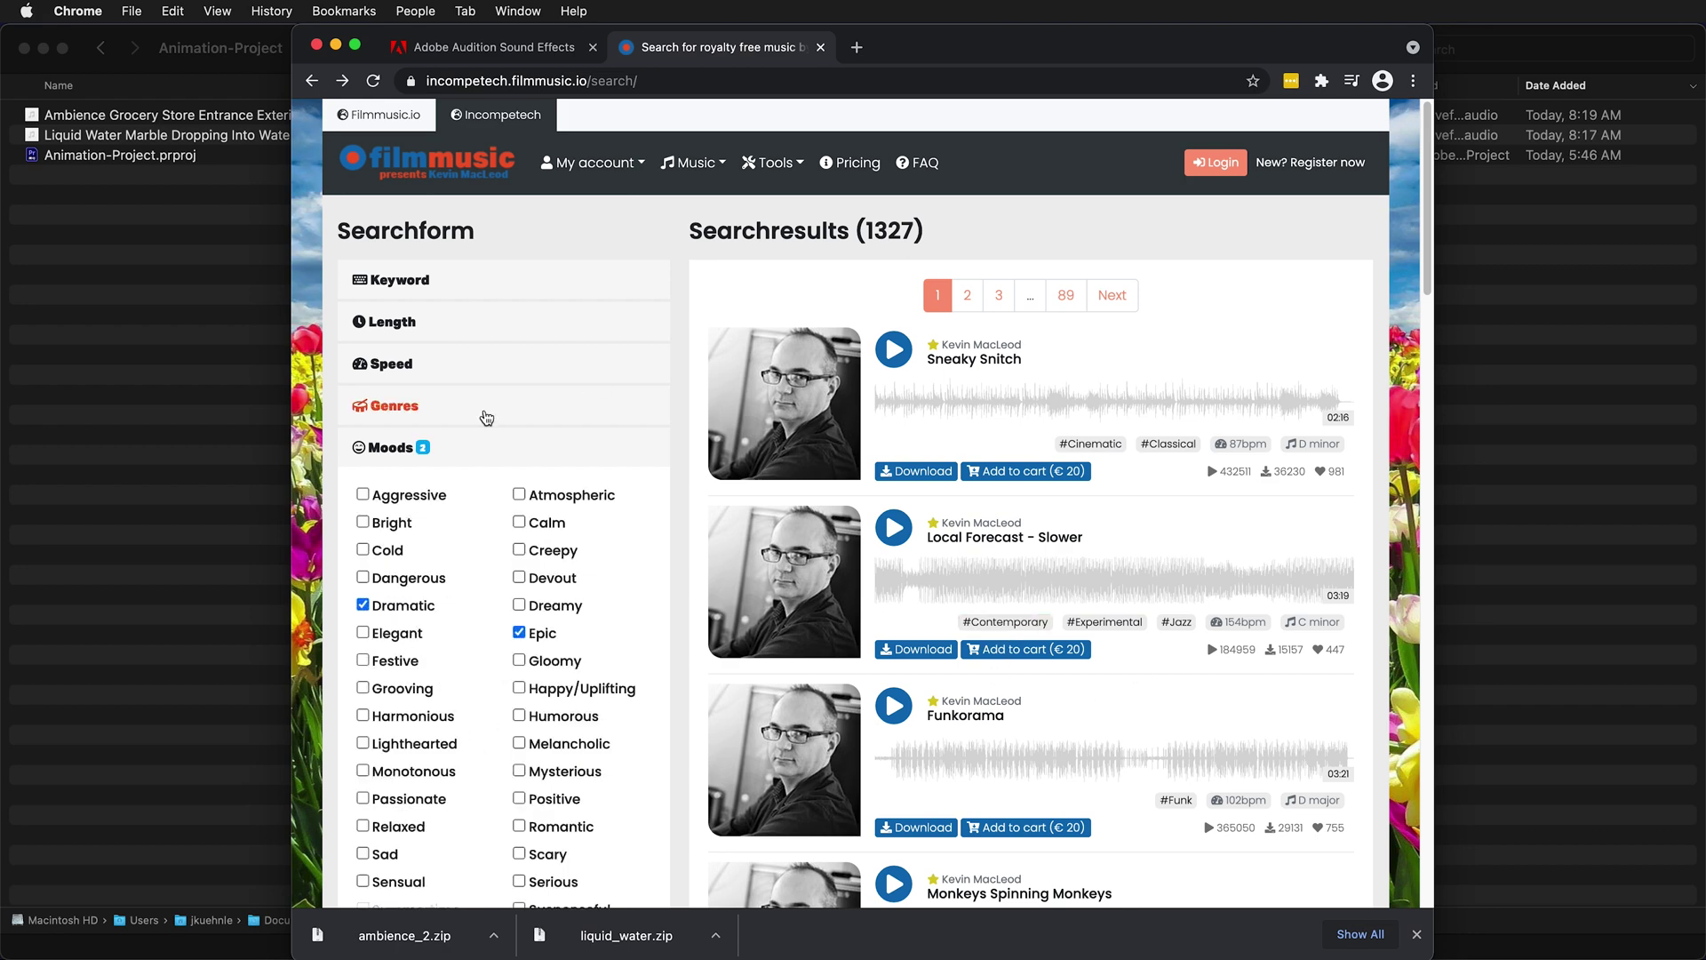
pyautogui.scroll(-5, 487, 417)
pyautogui.click(449, 734)
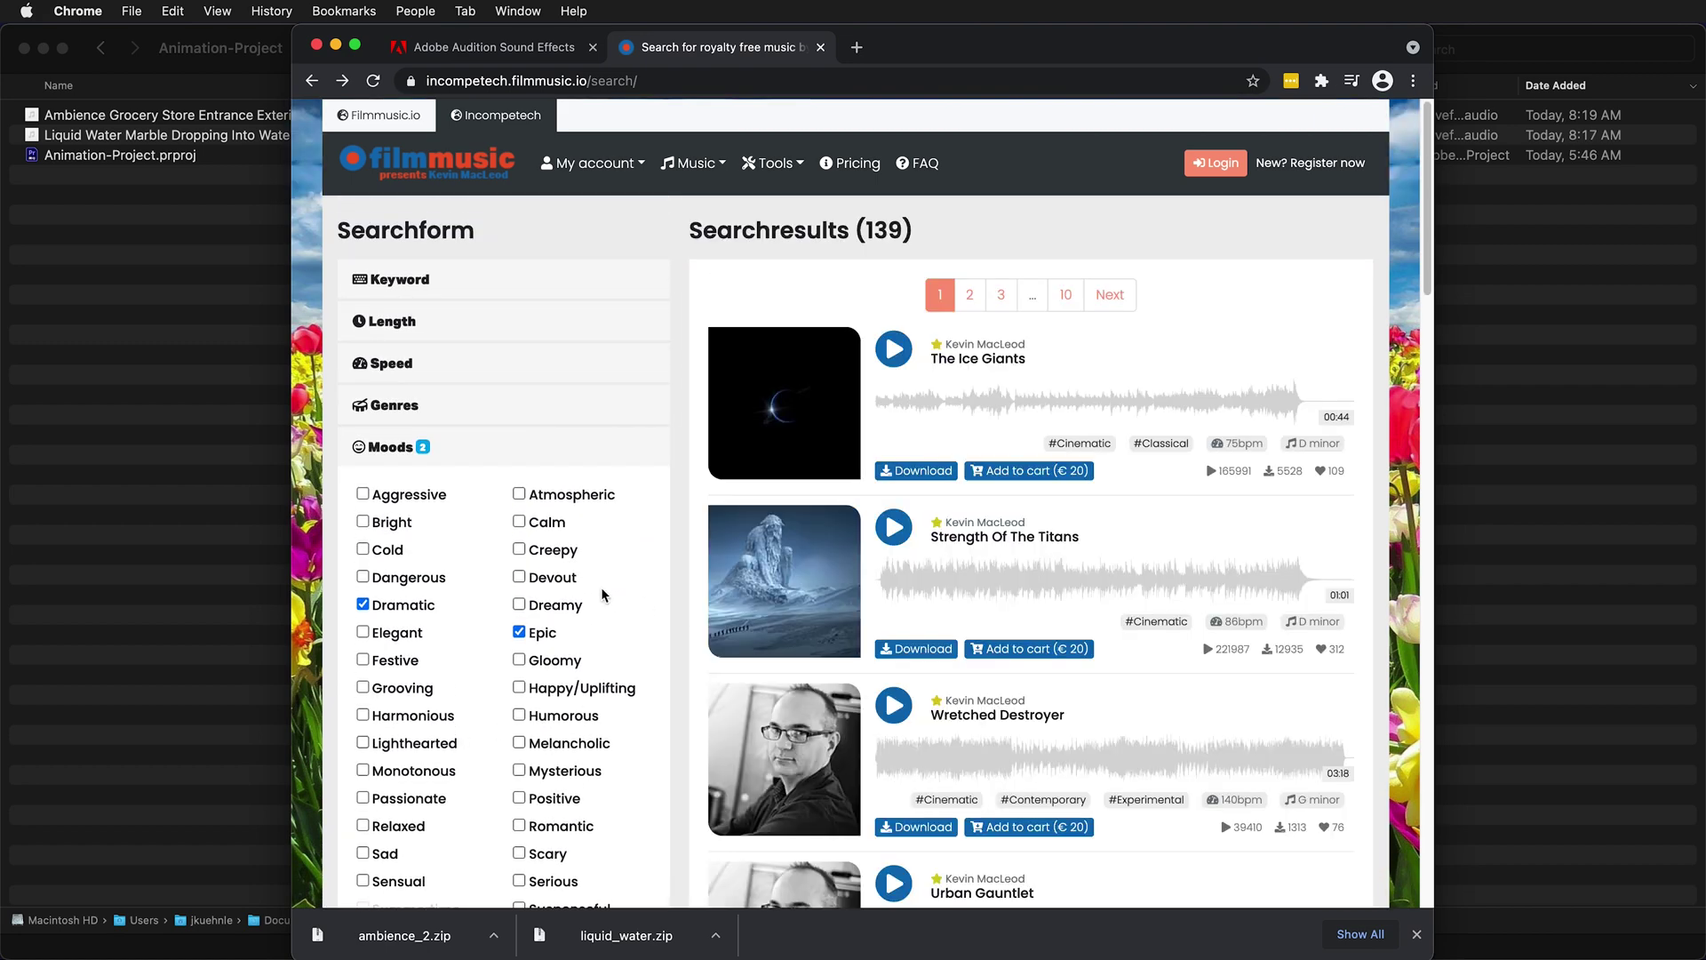
# Step: Find Undaunted in the results and bring up its download licence options
pyautogui.scroll(-4, 1155, 527)
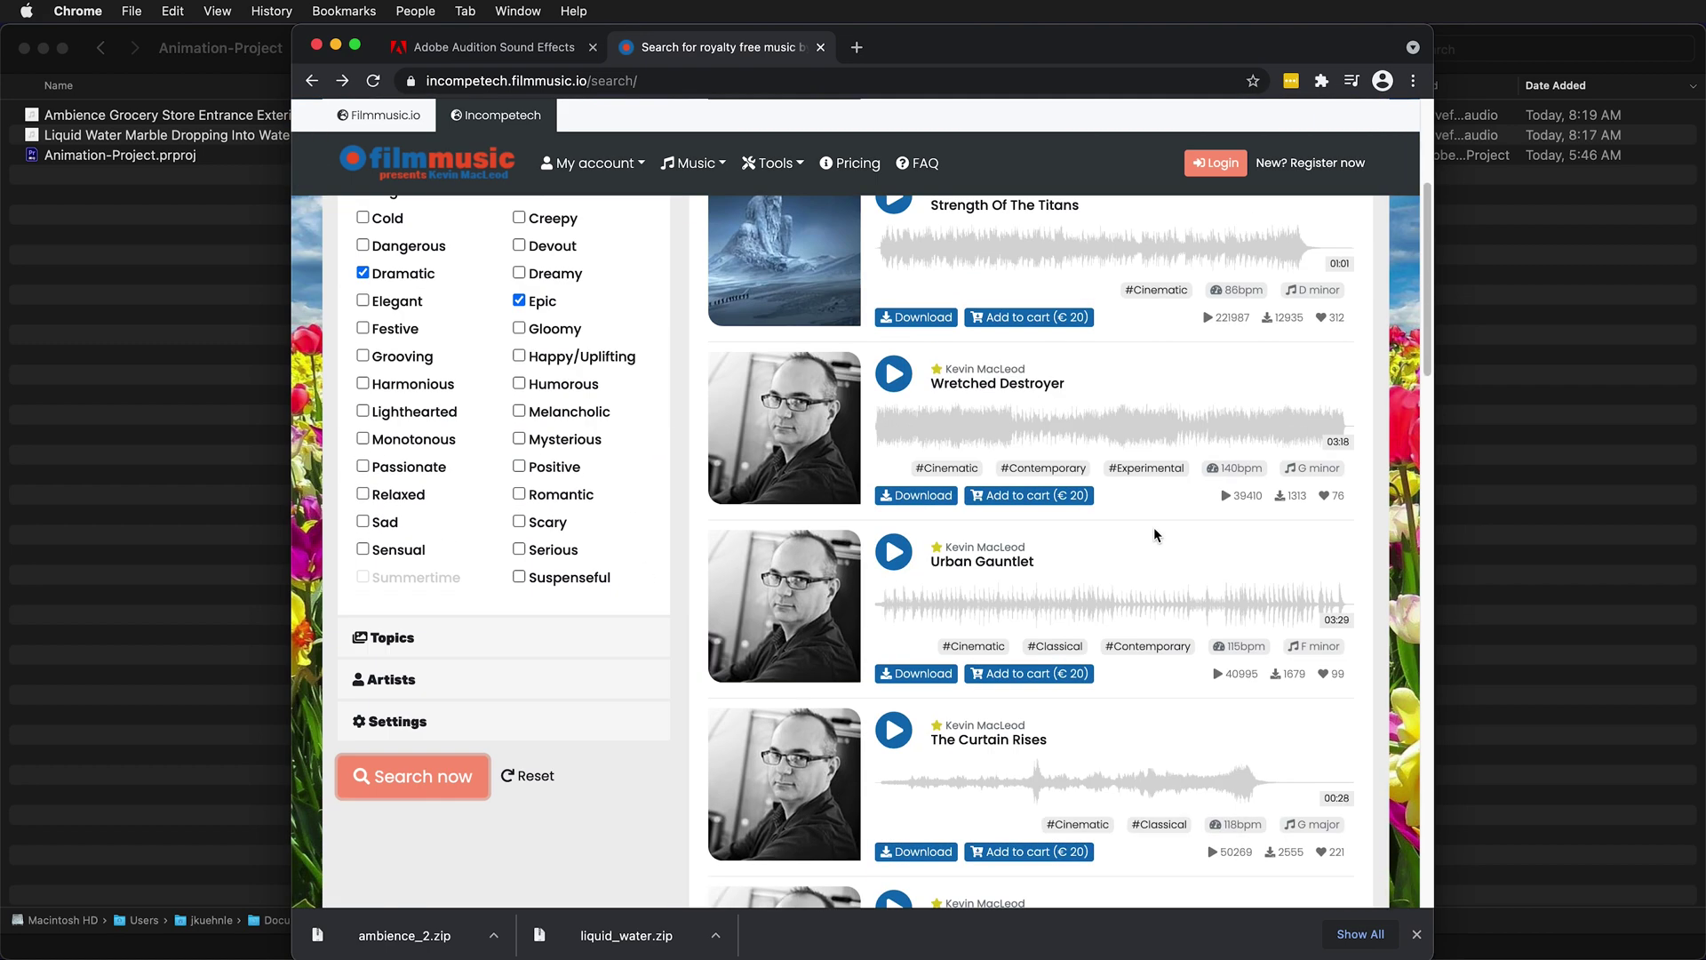
pyautogui.scroll(-3, 1154, 535)
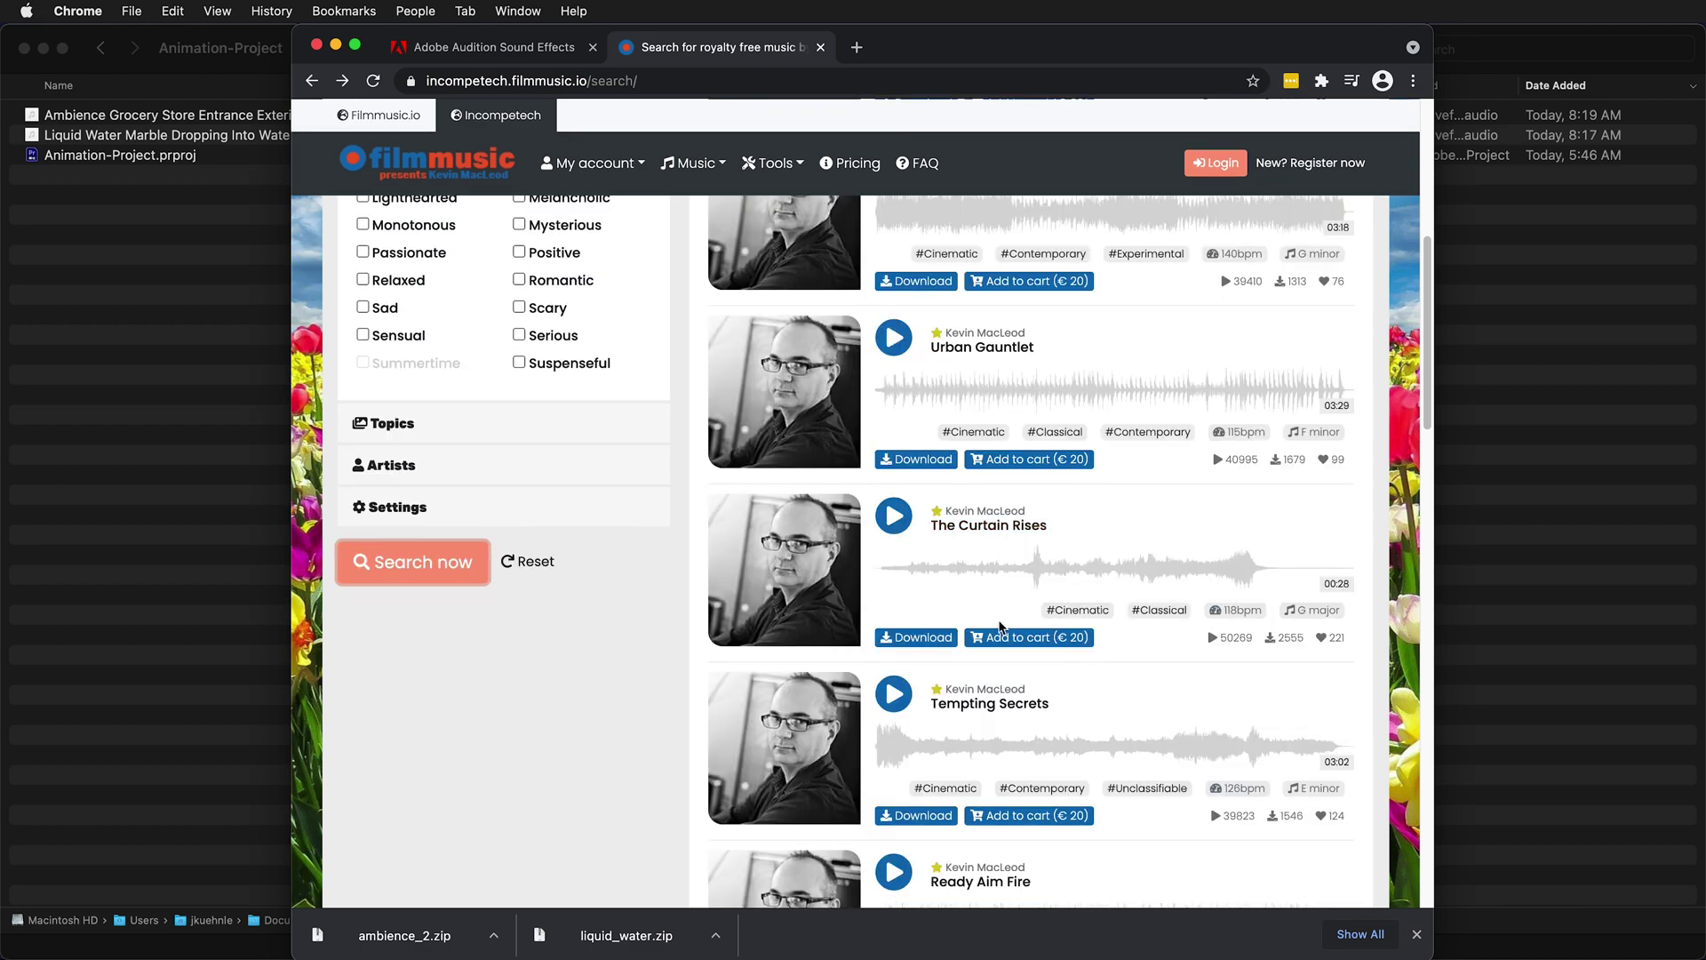
pyautogui.scroll(-4, 994, 633)
pyautogui.scroll(-2, 1007, 556)
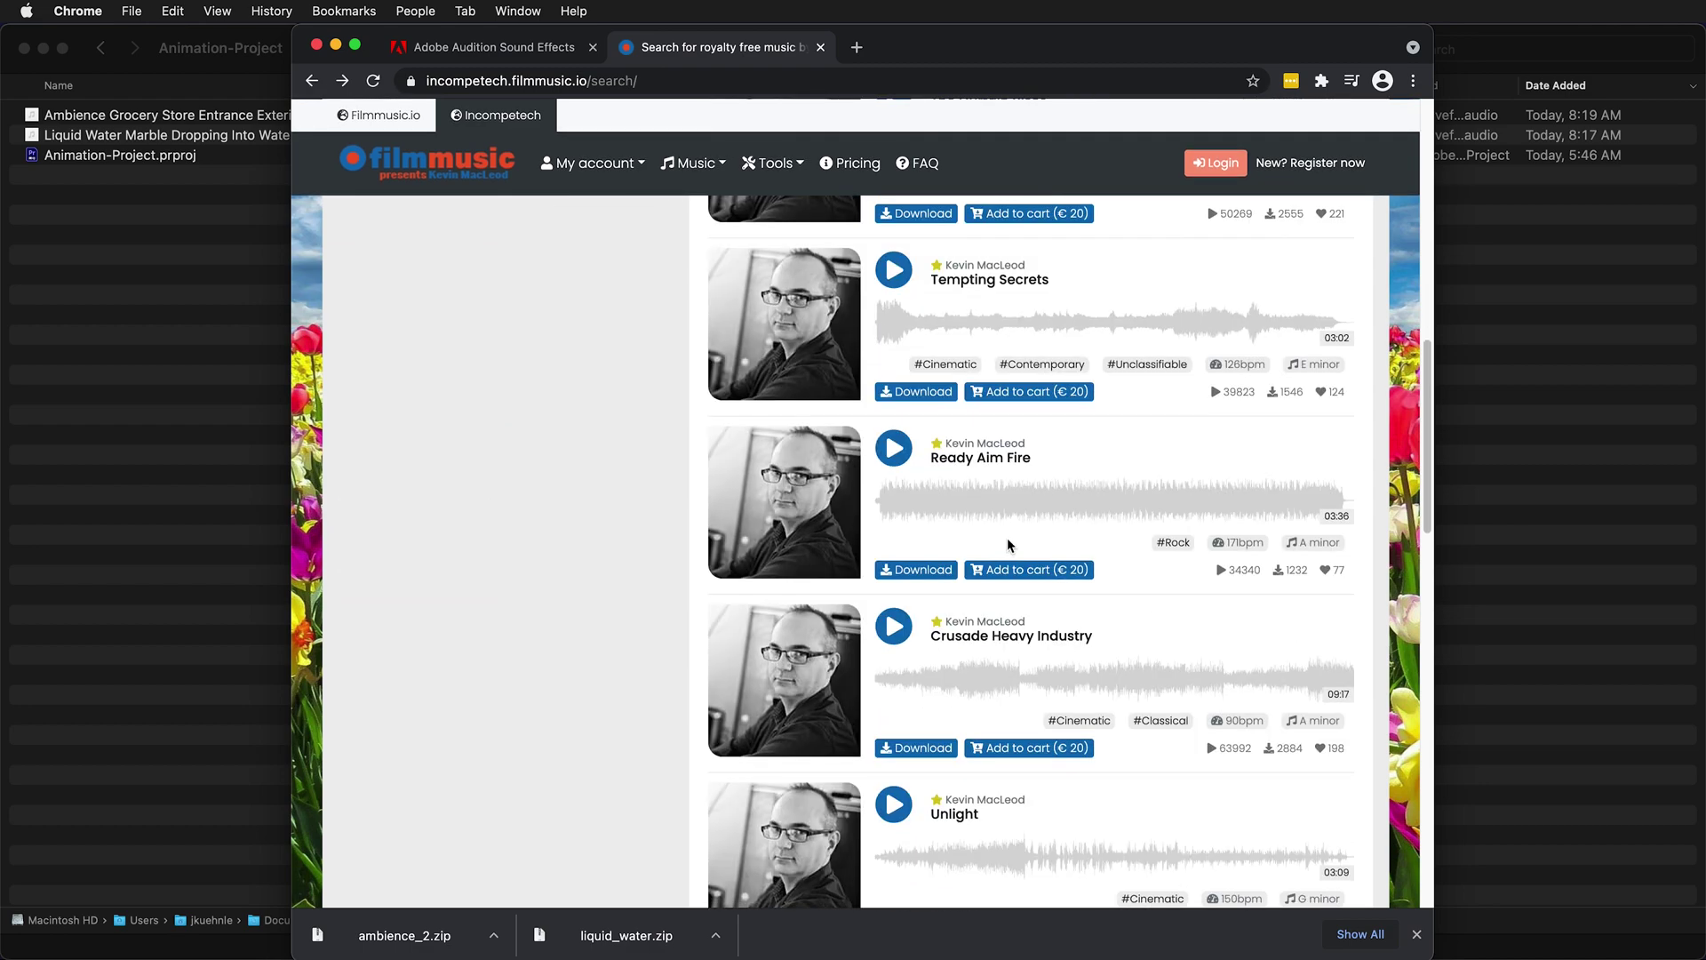
pyautogui.scroll(8, 1009, 545)
pyautogui.scroll(-15, 1004, 515)
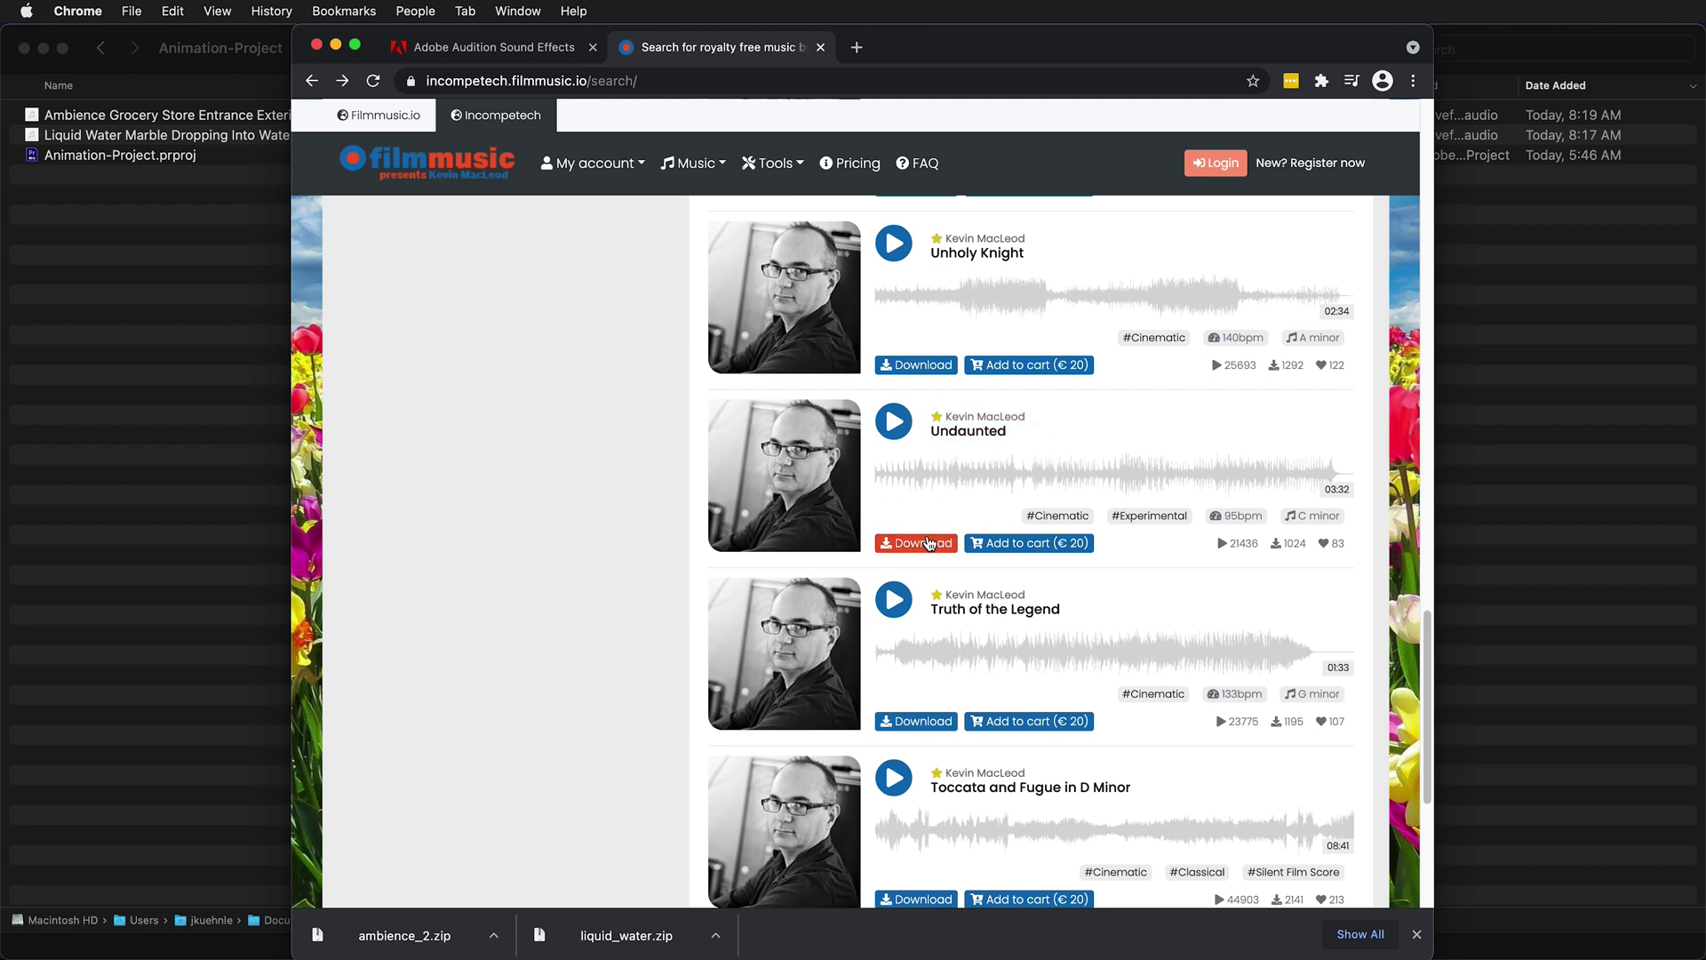
pyautogui.click(931, 545)
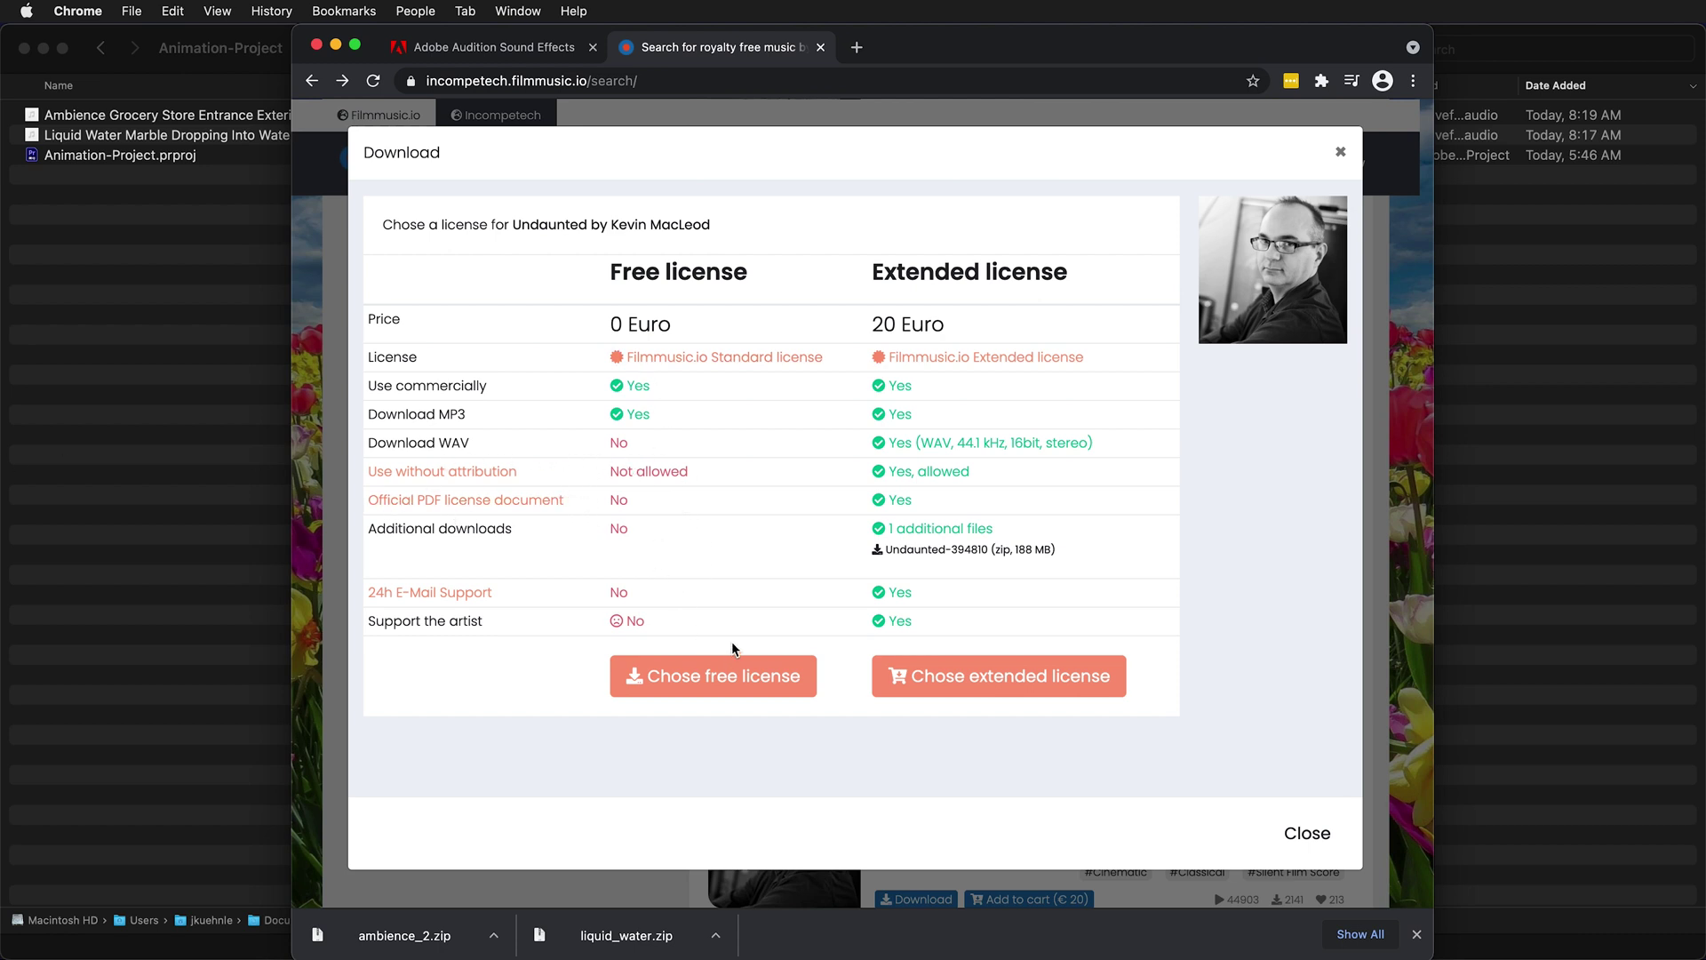
# Step: Choose the free licence for Undaunted, which triggers a login-required notice
pyautogui.click(707, 680)
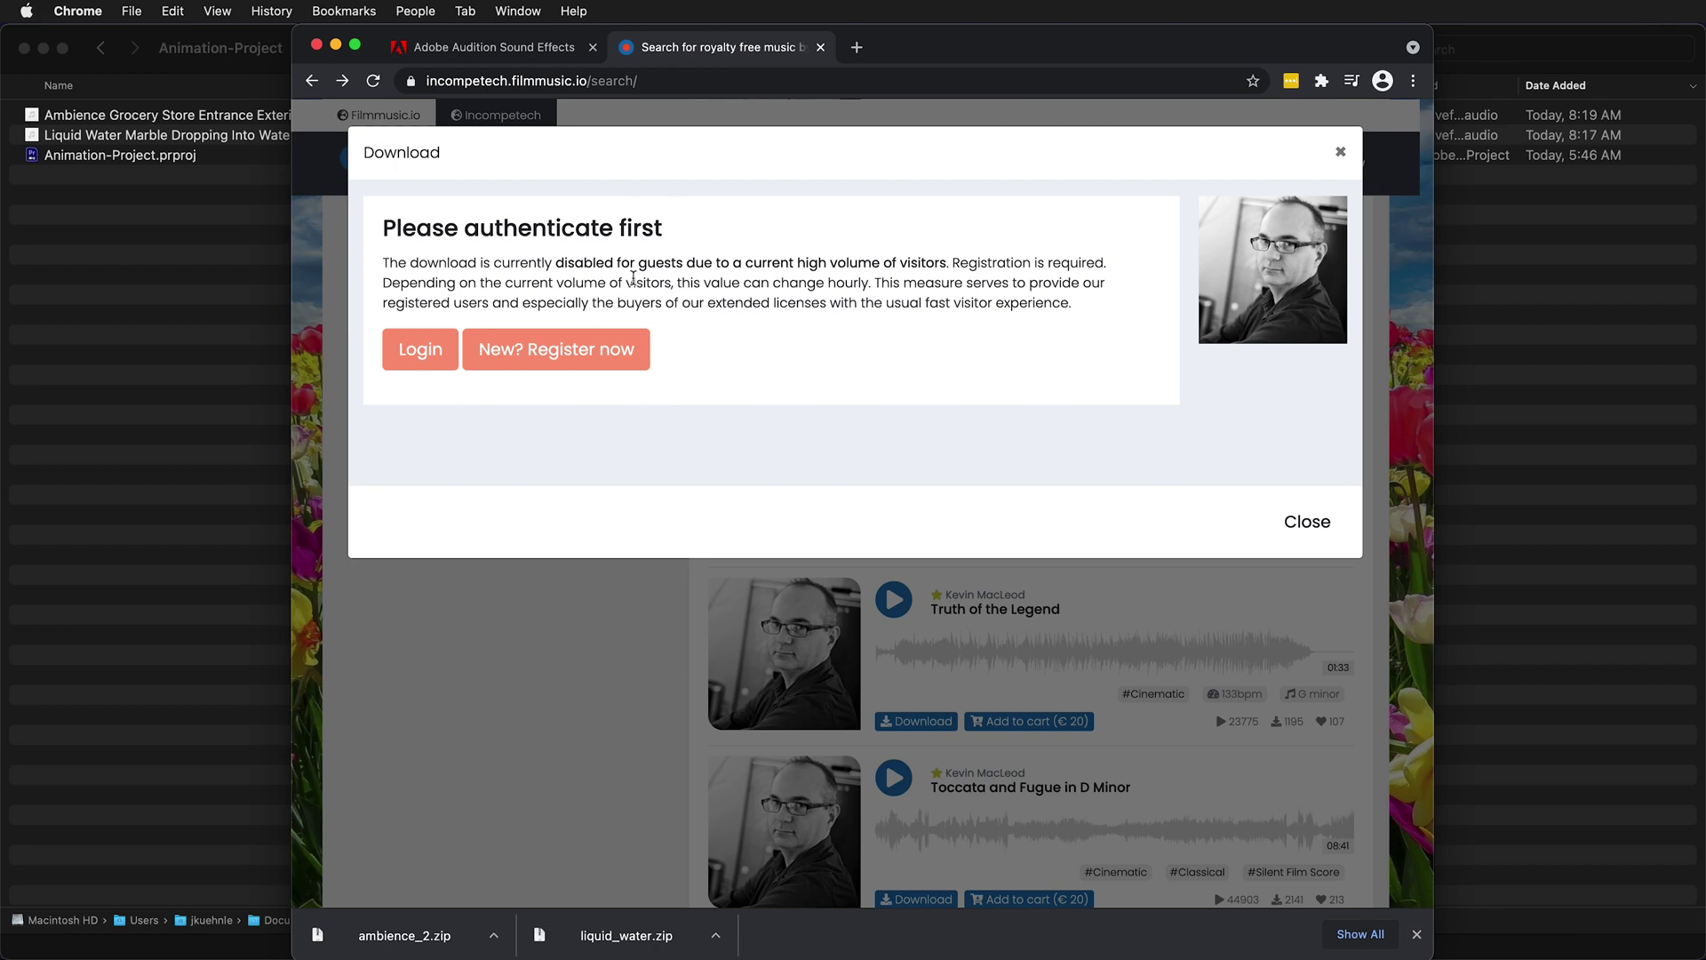
# Step: Close the login notice and accept the Filmmusic.io Standard License for Undaunted
pyautogui.click(1317, 525)
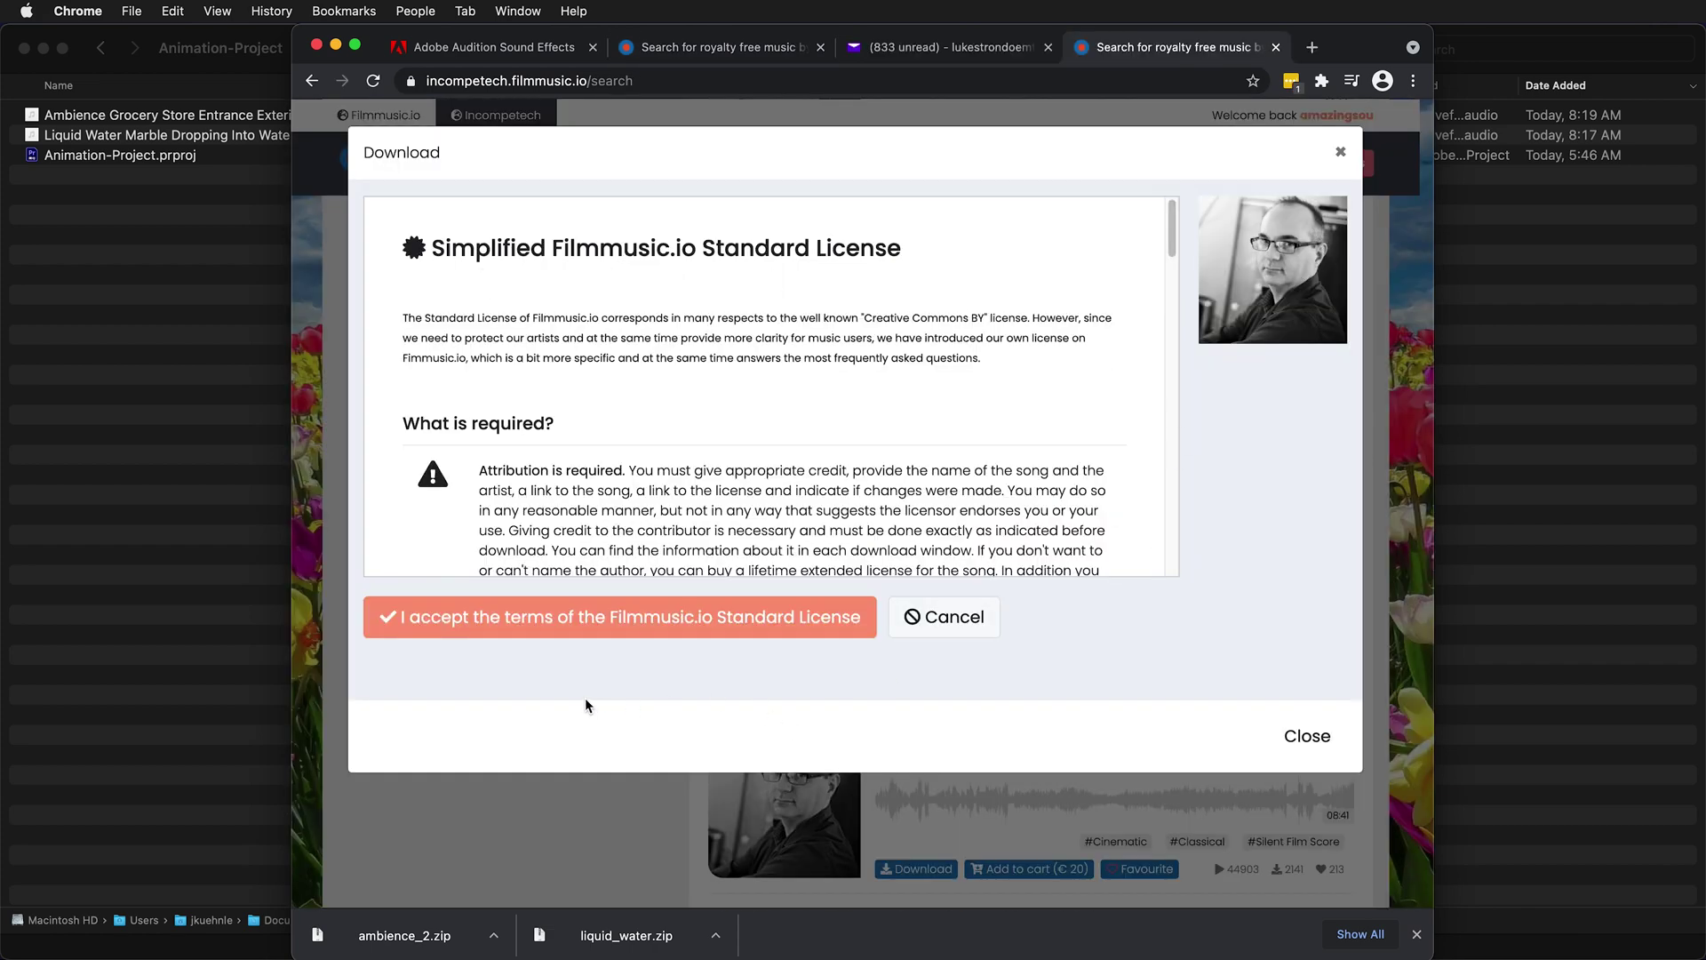
pyautogui.click(684, 615)
pyautogui.scroll(-2, 608, 414)
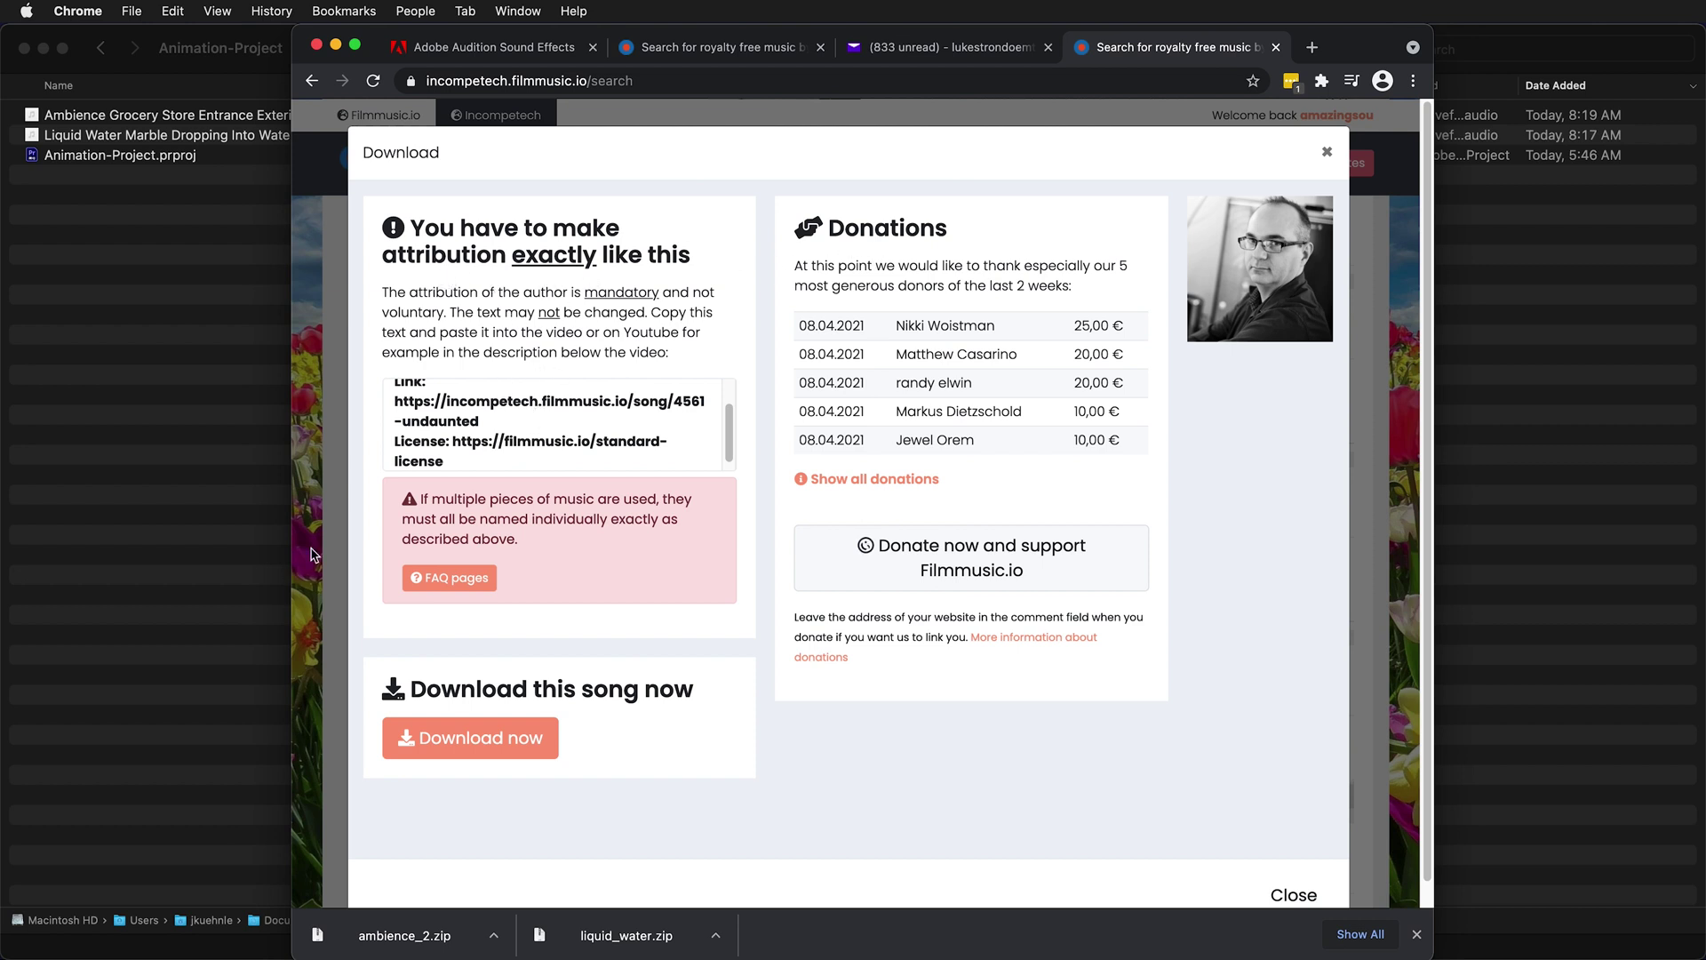
pyautogui.scroll(-1, 472, 430)
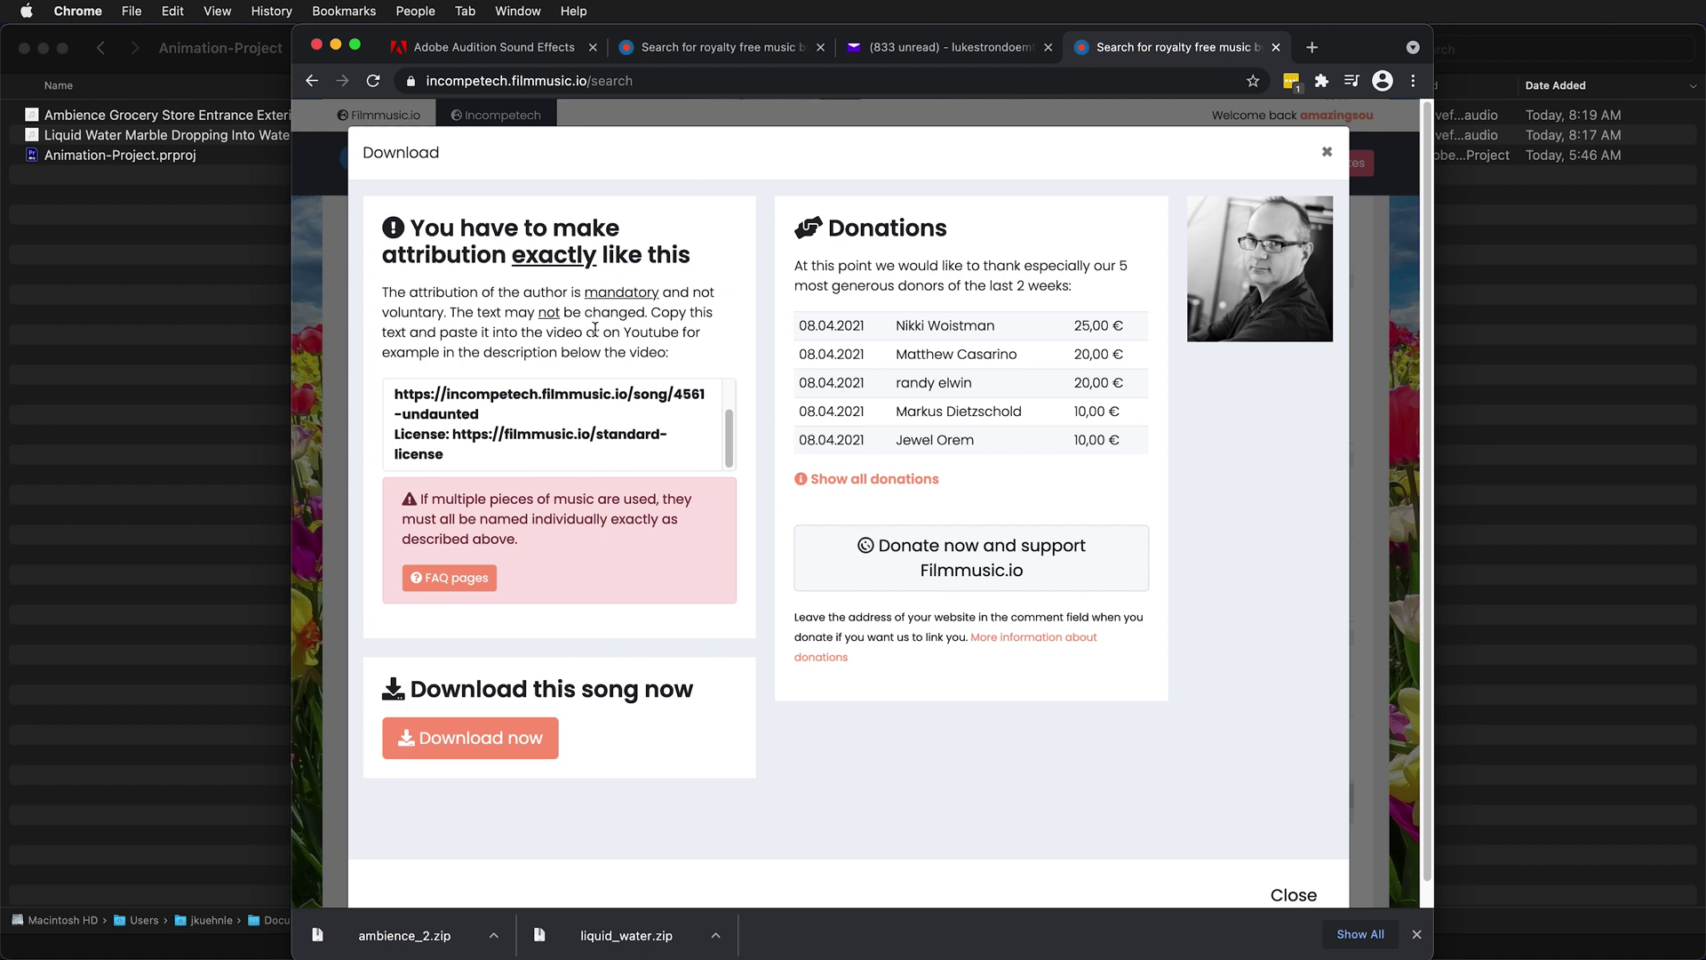
# Step: Screenshot the attribution area and select the full Undaunted attribution text
pyautogui.press('super+shift+4')
pyautogui.moveTo(353, 131); pyautogui.dragTo(1351, 898)
pyautogui.click(542, 457)
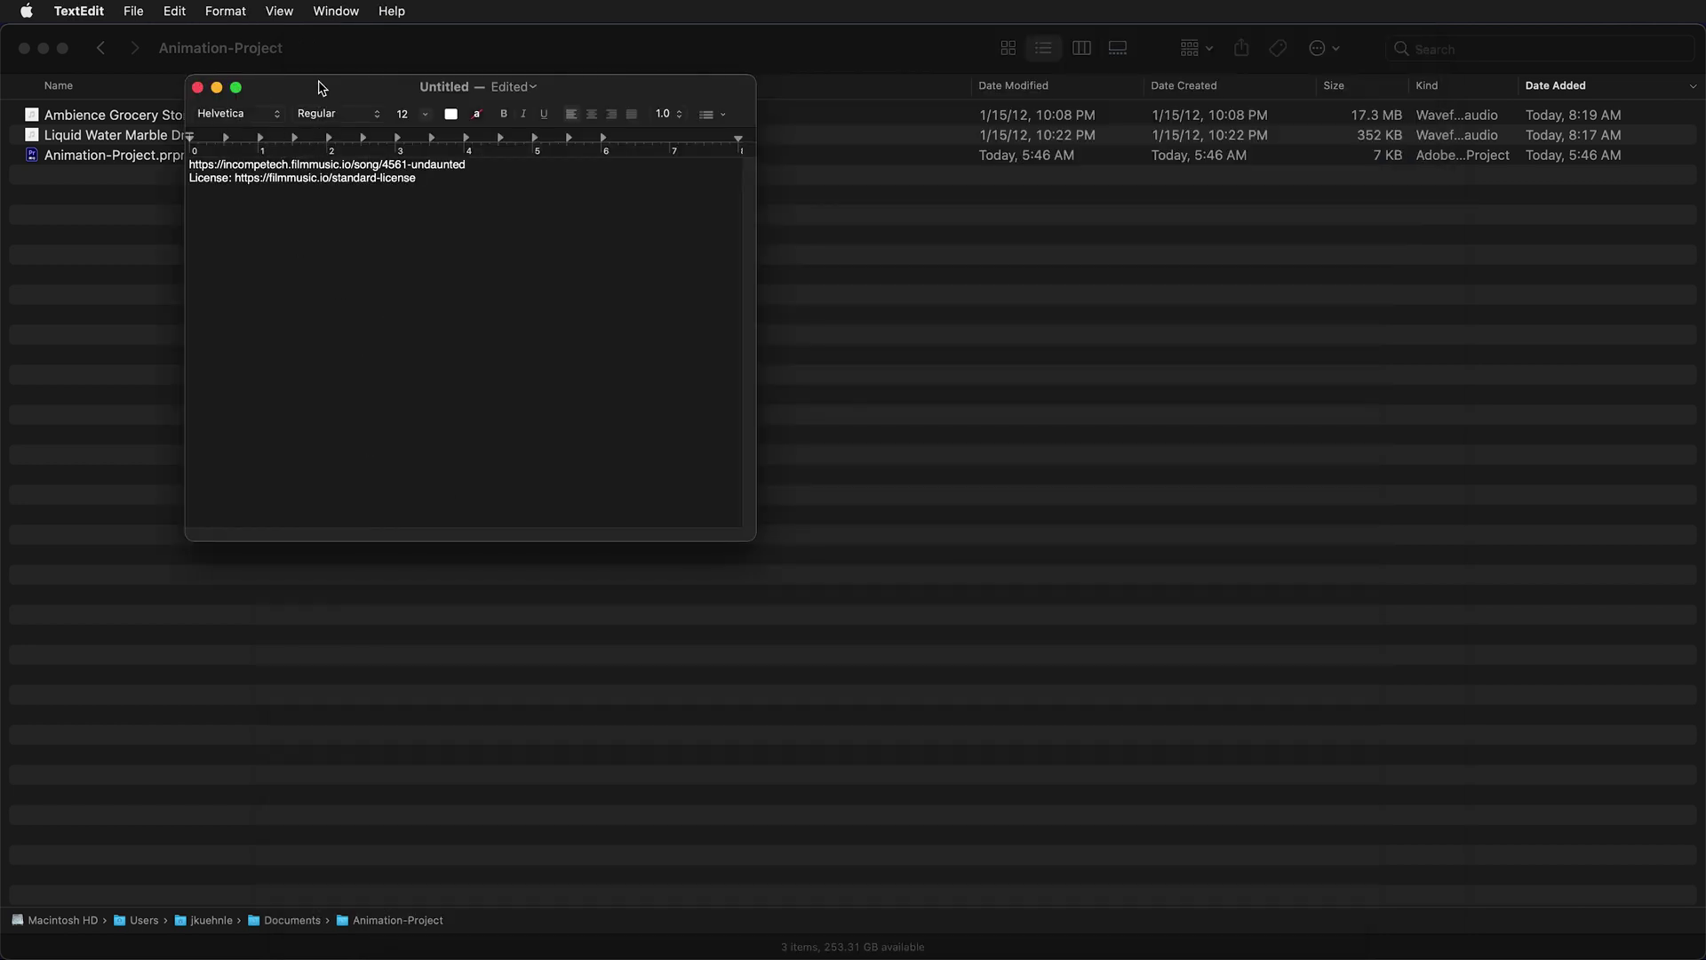
# Step: Save the attribution note as Music Credits.rtf in Animation-Project and close TextEdit
pyautogui.press('cmd+s')
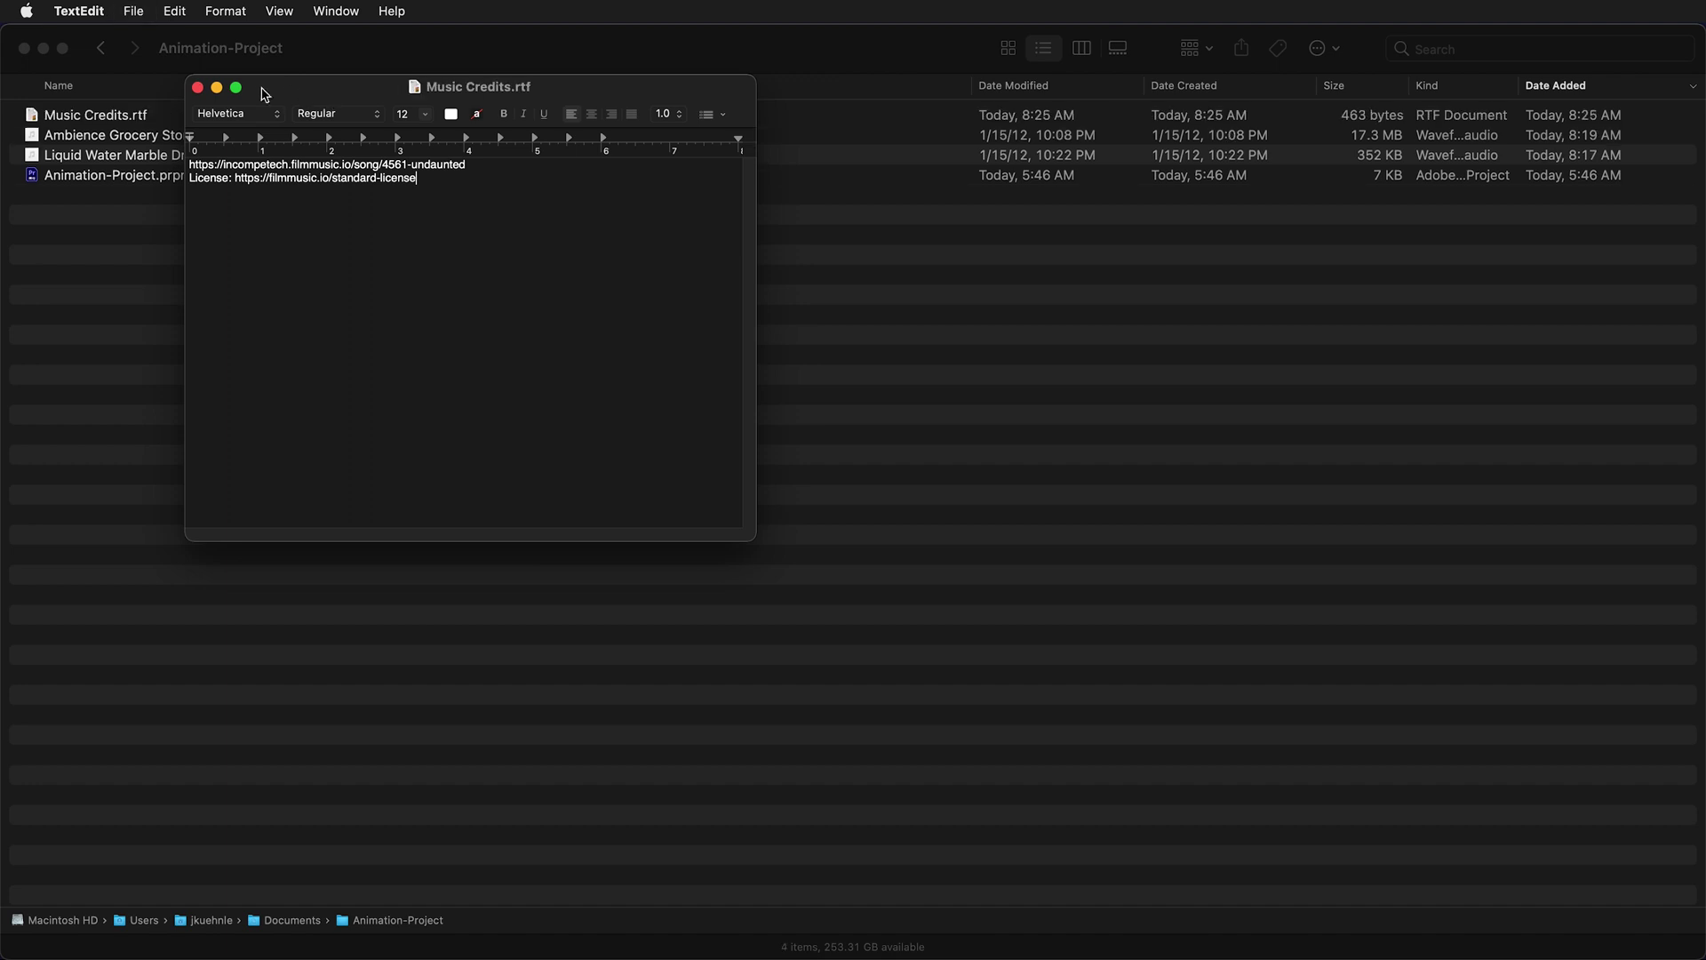
pyautogui.click(198, 87)
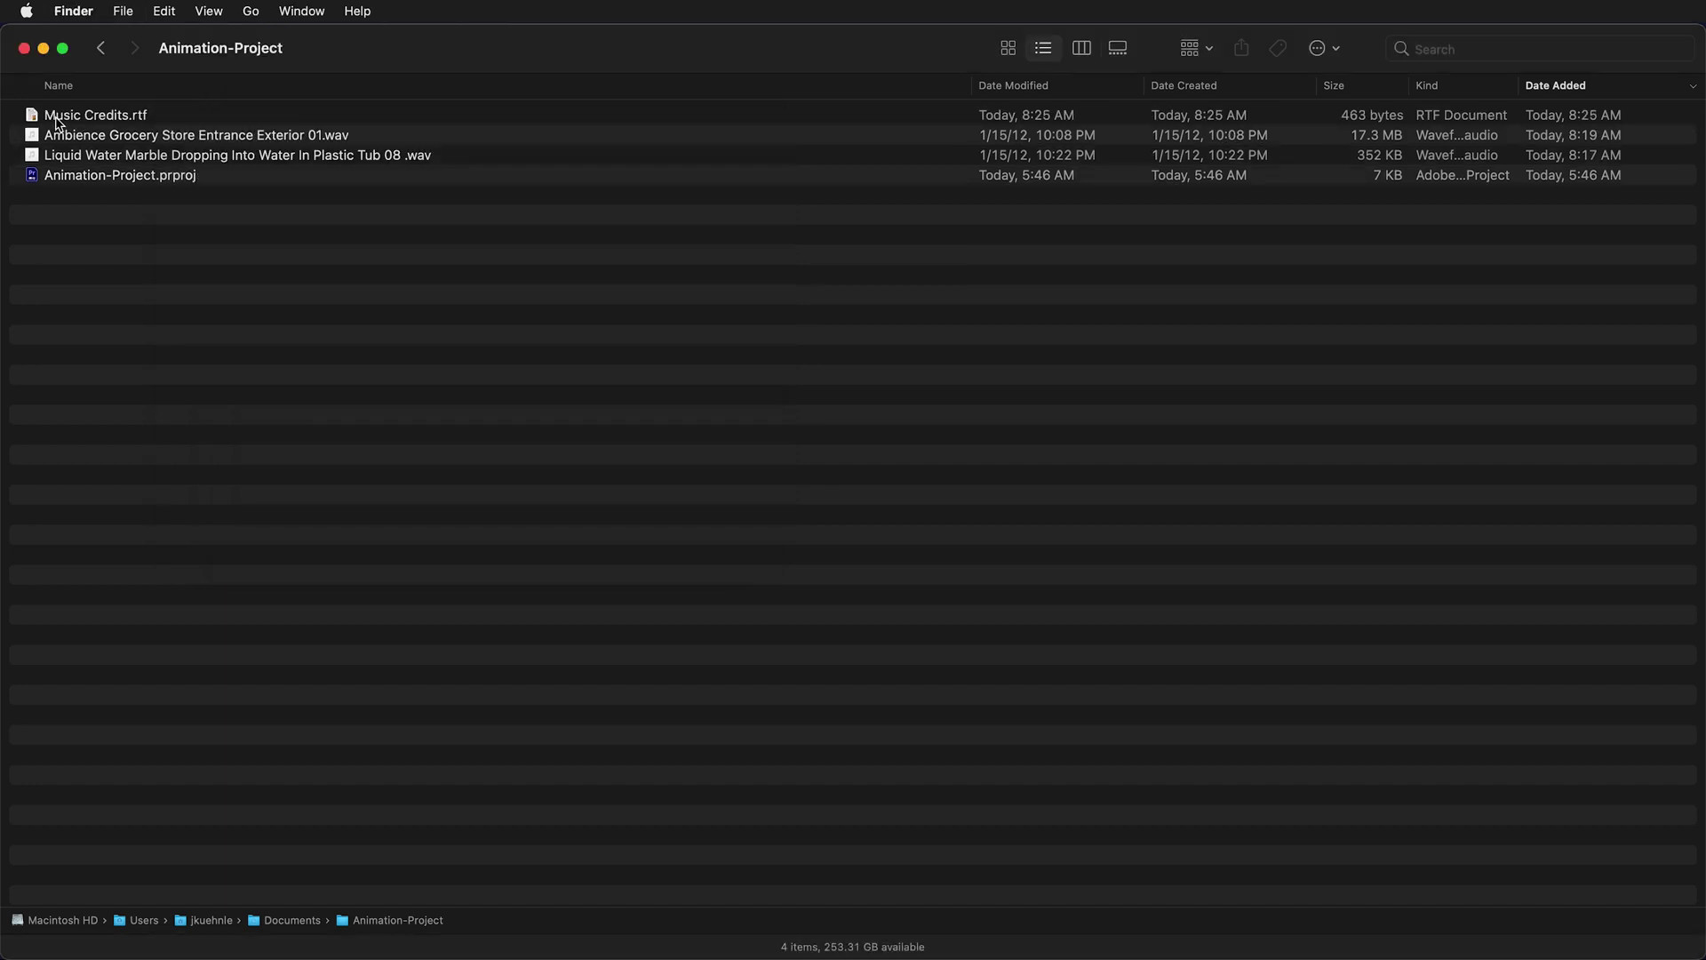
pyautogui.click(56, 121)
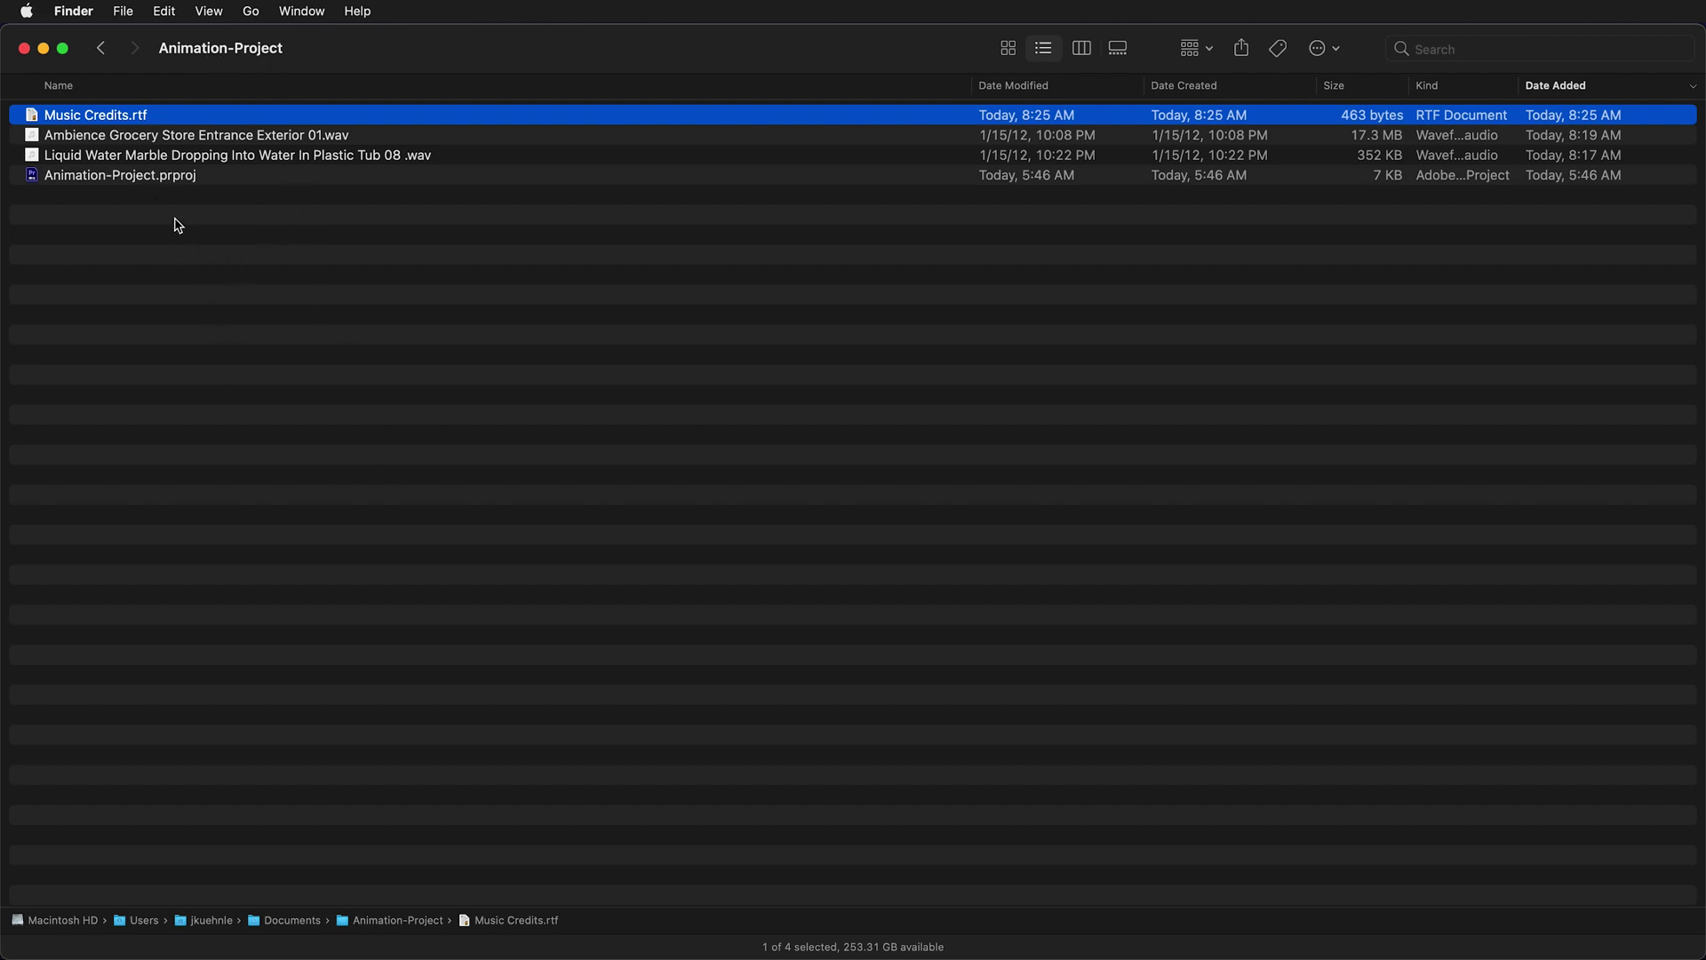
# Step: Back in Chrome, download Undaunted as an MP3 from the download dialog
pyautogui.press('super+Tab')
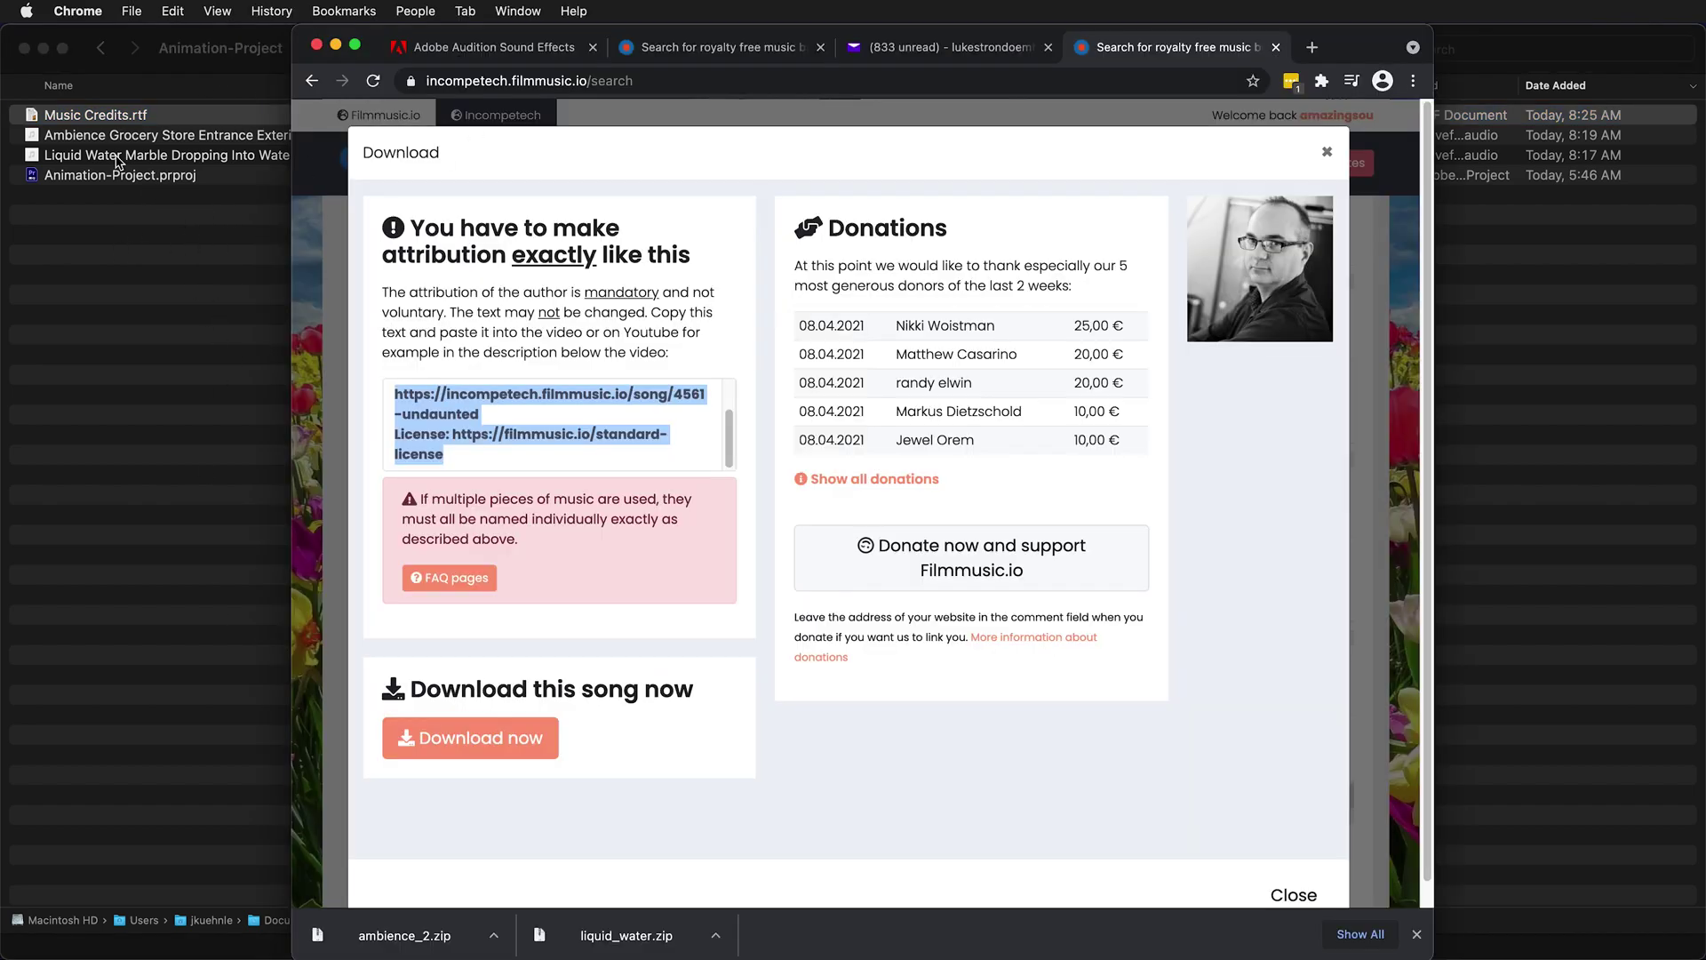
pyautogui.click(538, 747)
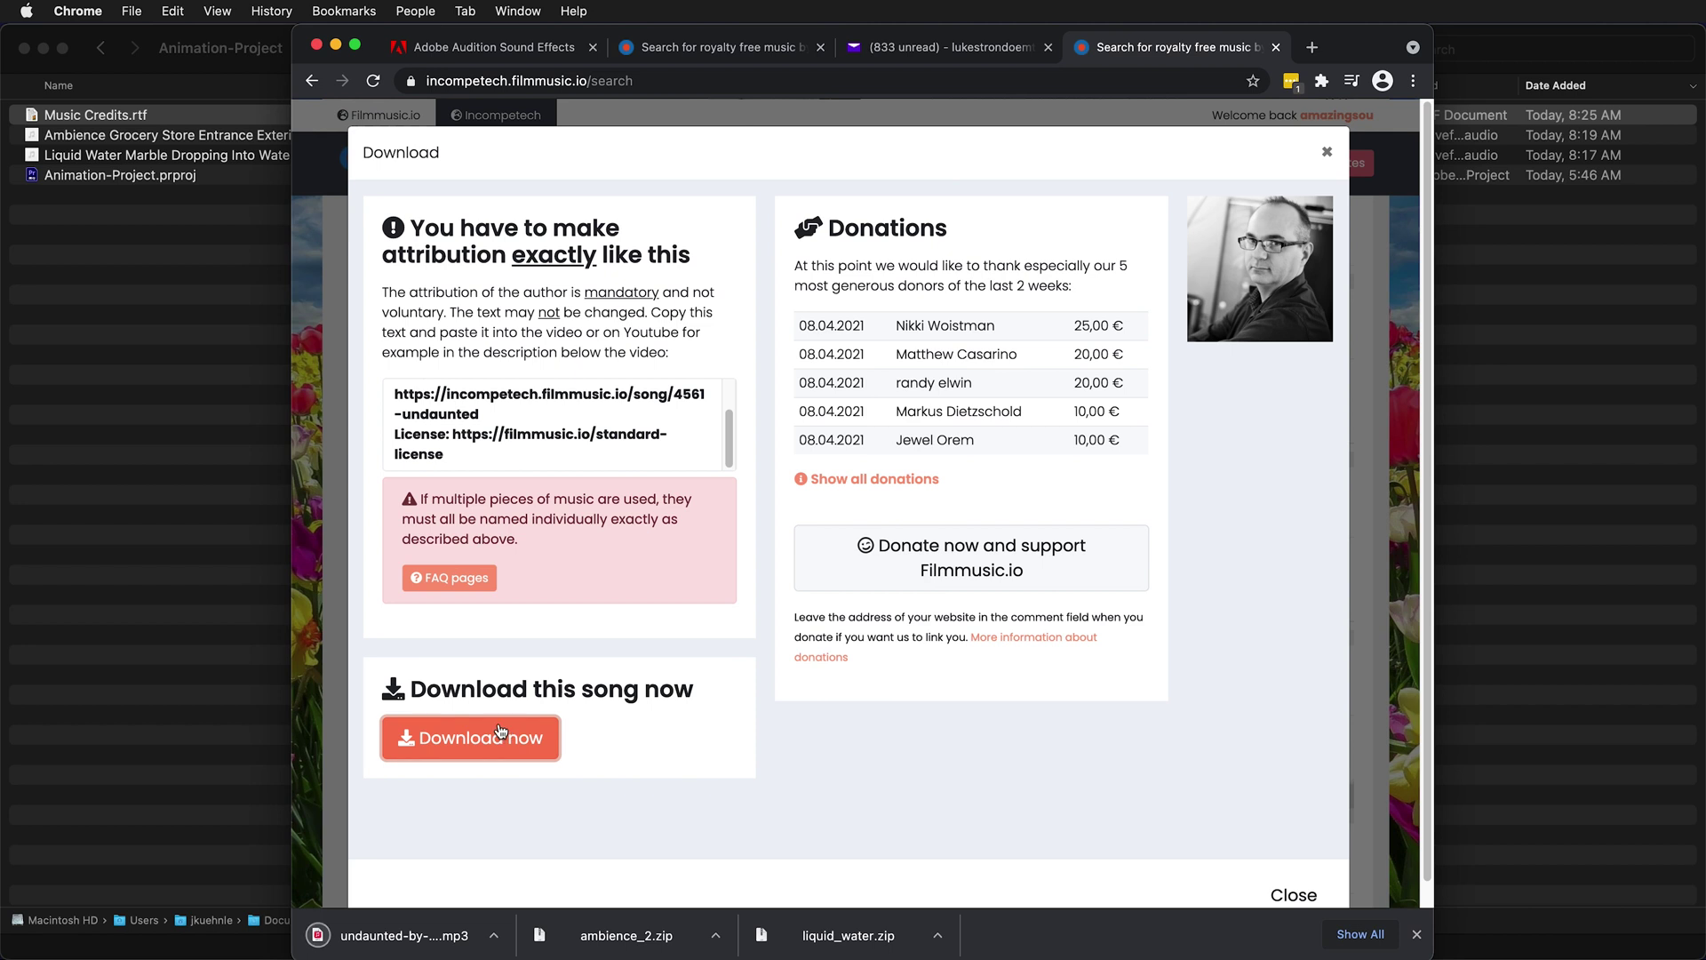
# Step: Reveal the downloaded Undaunted MP3 in the Downloads folder and select it
pyautogui.click(249, 579)
pyautogui.press('super+alt+l')
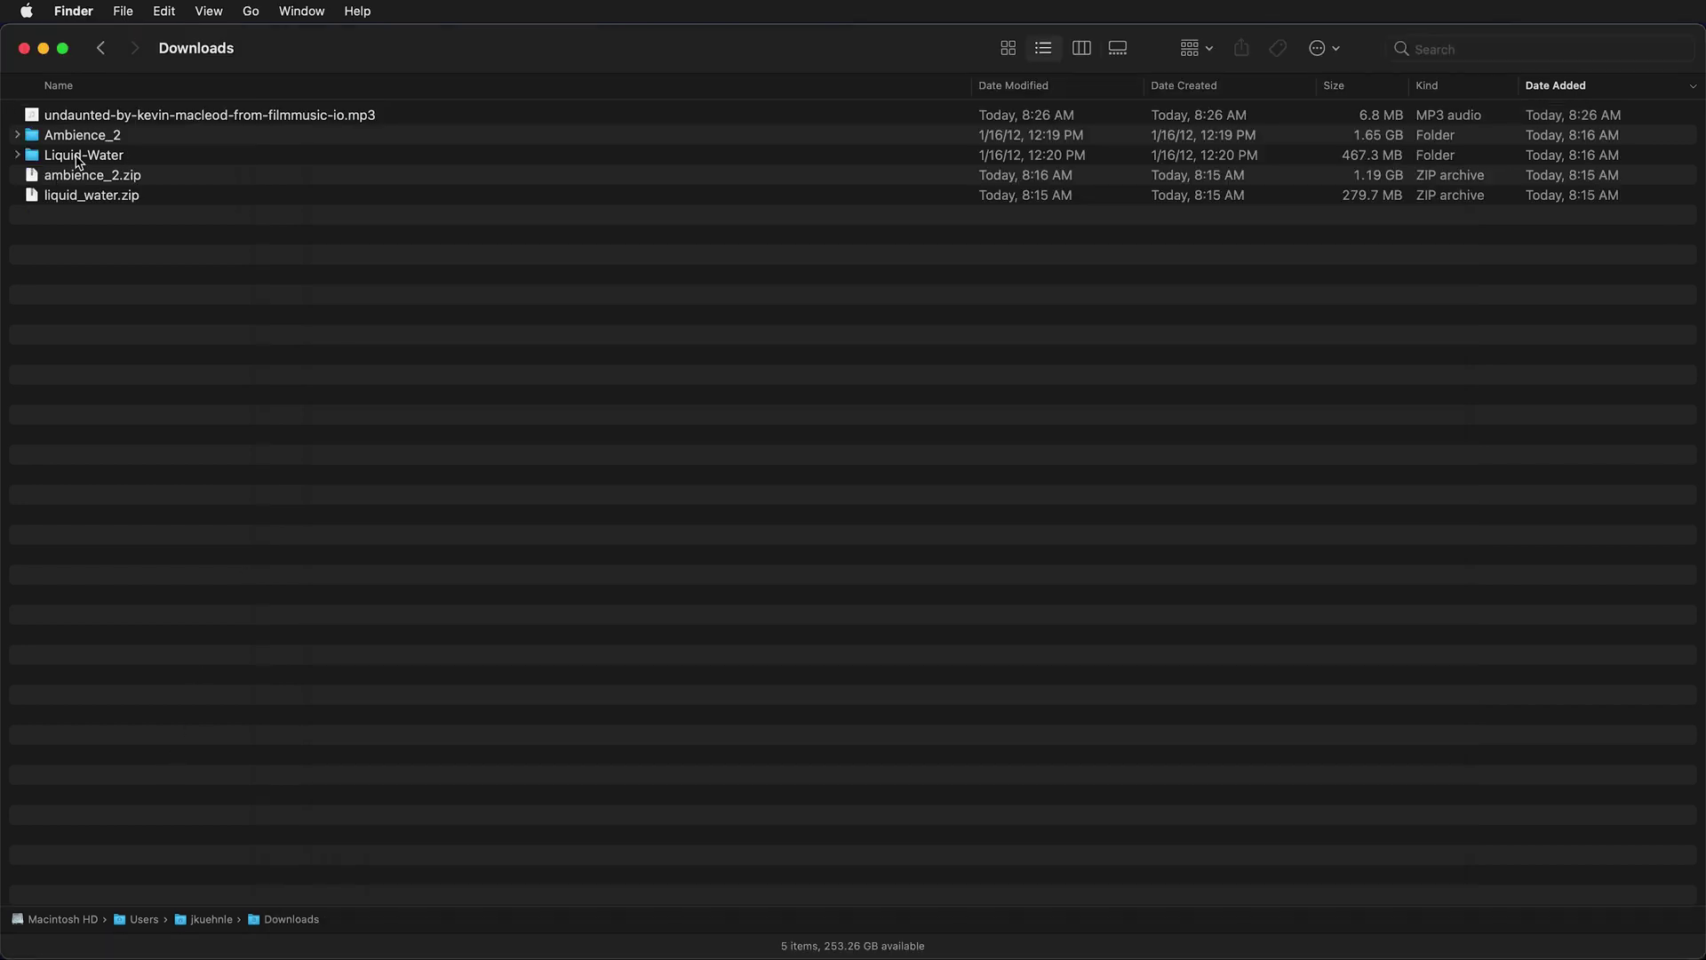
pyautogui.click(283, 120)
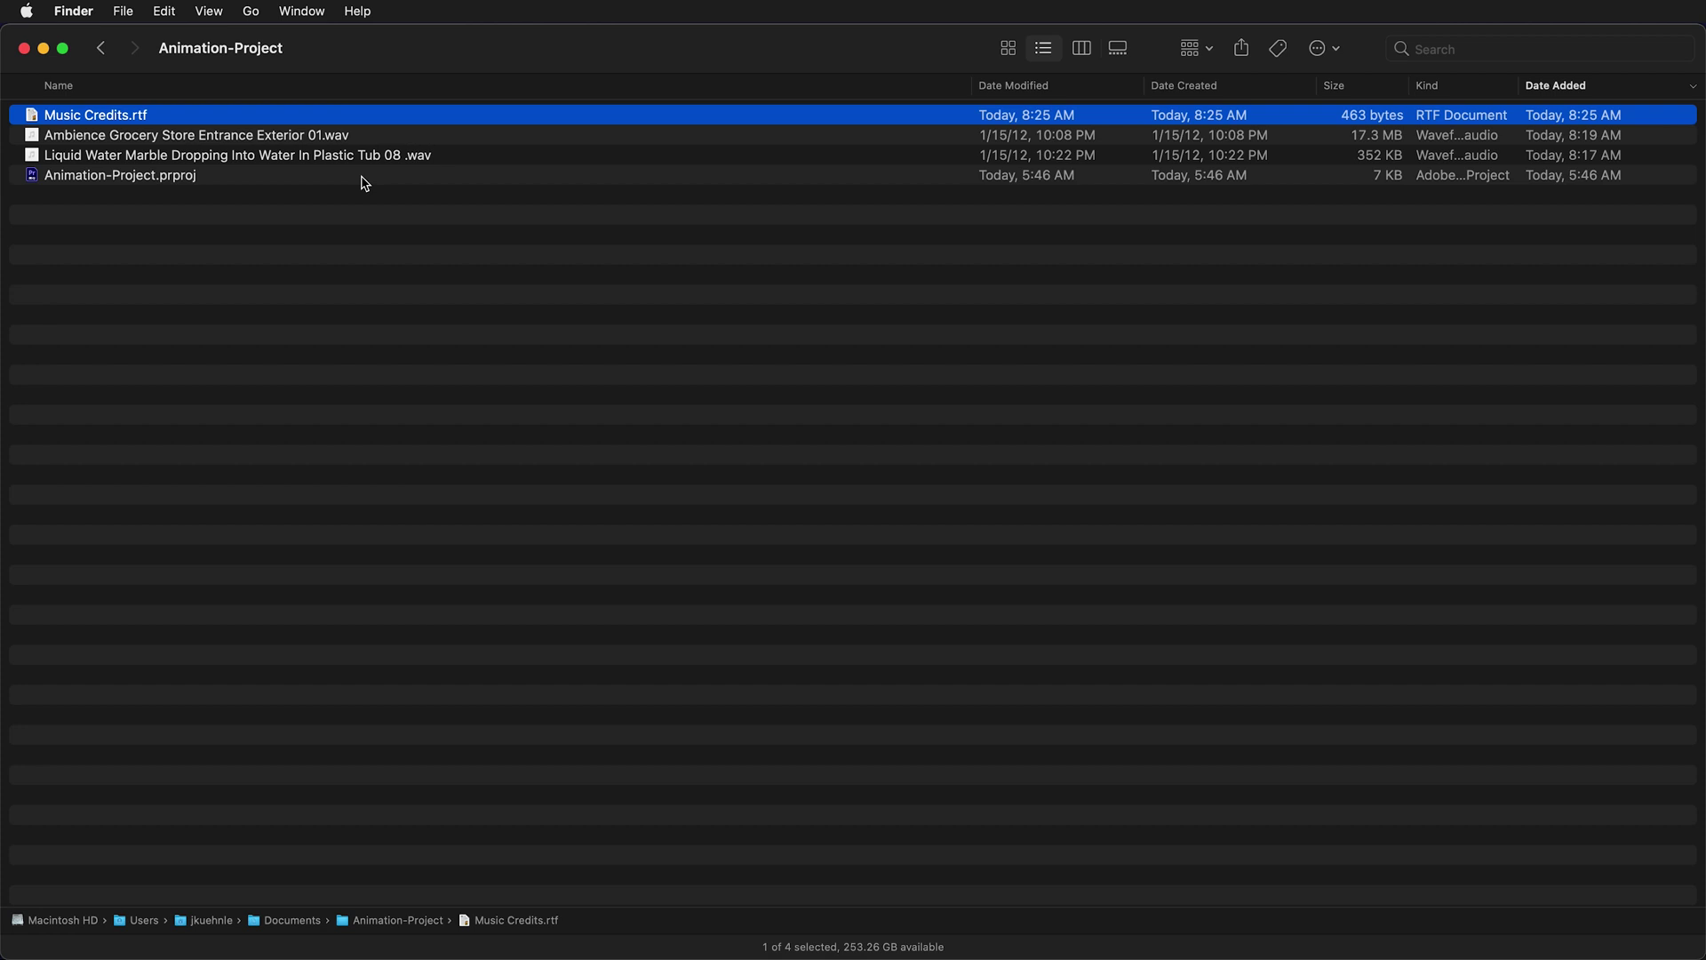
# Step: Check that the Undaunted MP3 now sits in Animation-Project beside Music Credits.rtf and the sound files
pyautogui.click(256, 113)
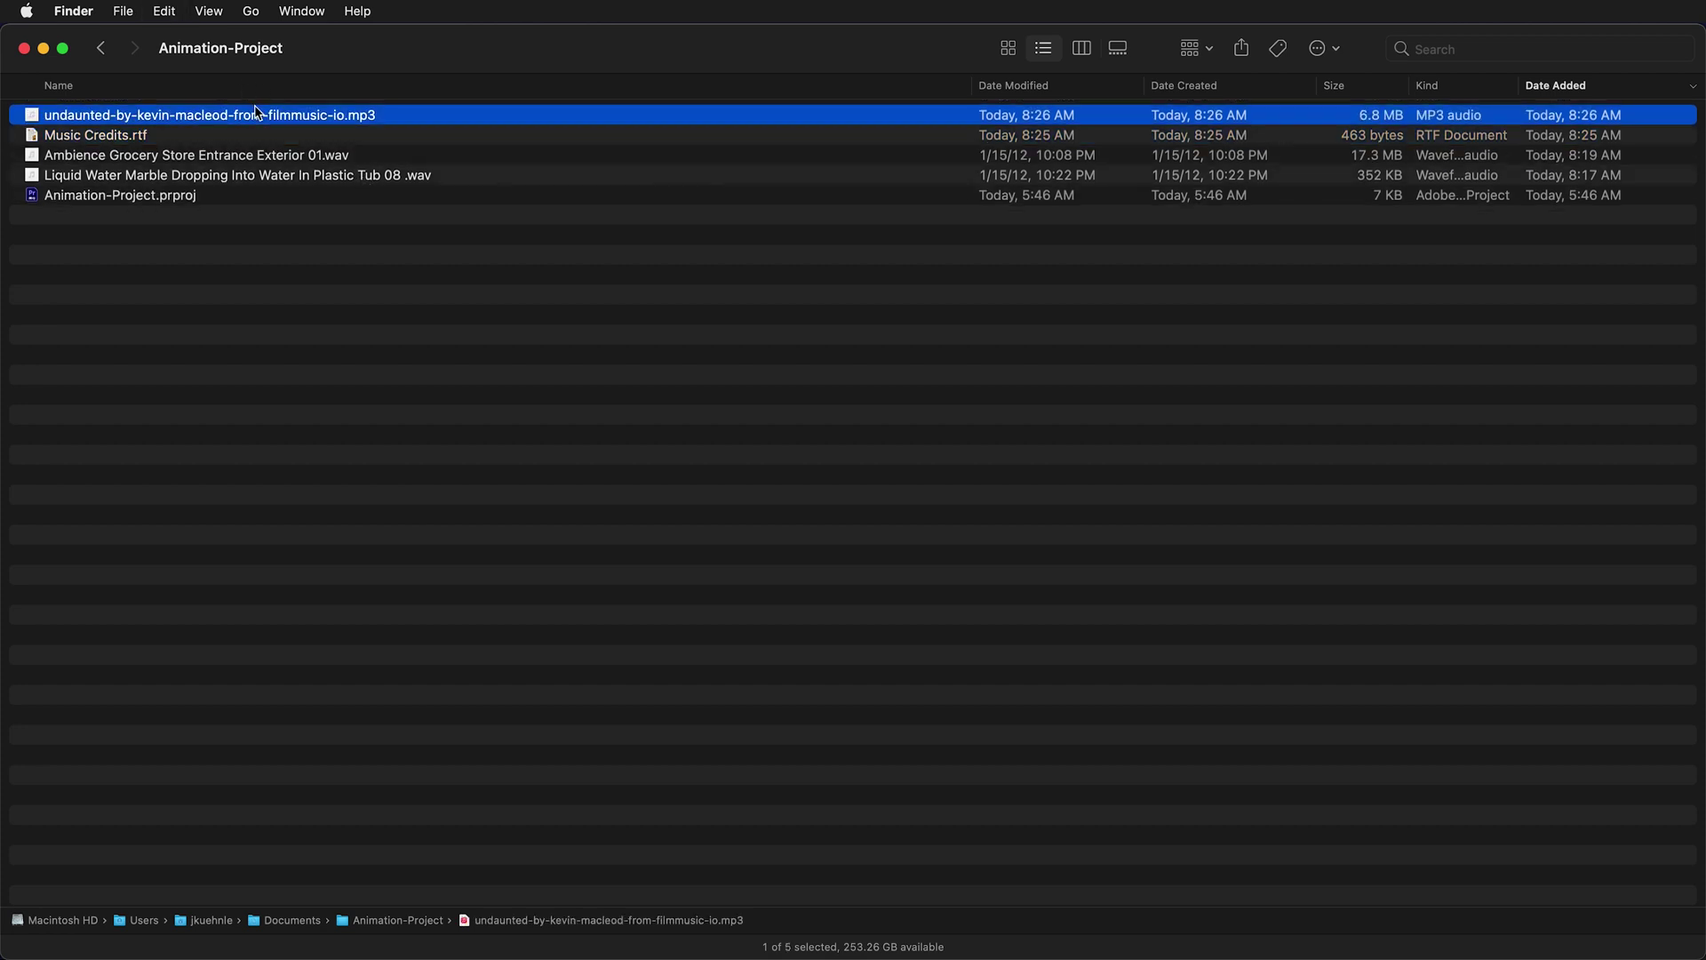
pyautogui.click(110, 143)
pyautogui.click(105, 120)
pyautogui.click(286, 163)
pyautogui.hotkey('shift', 'Down')
pyautogui.click(292, 236)
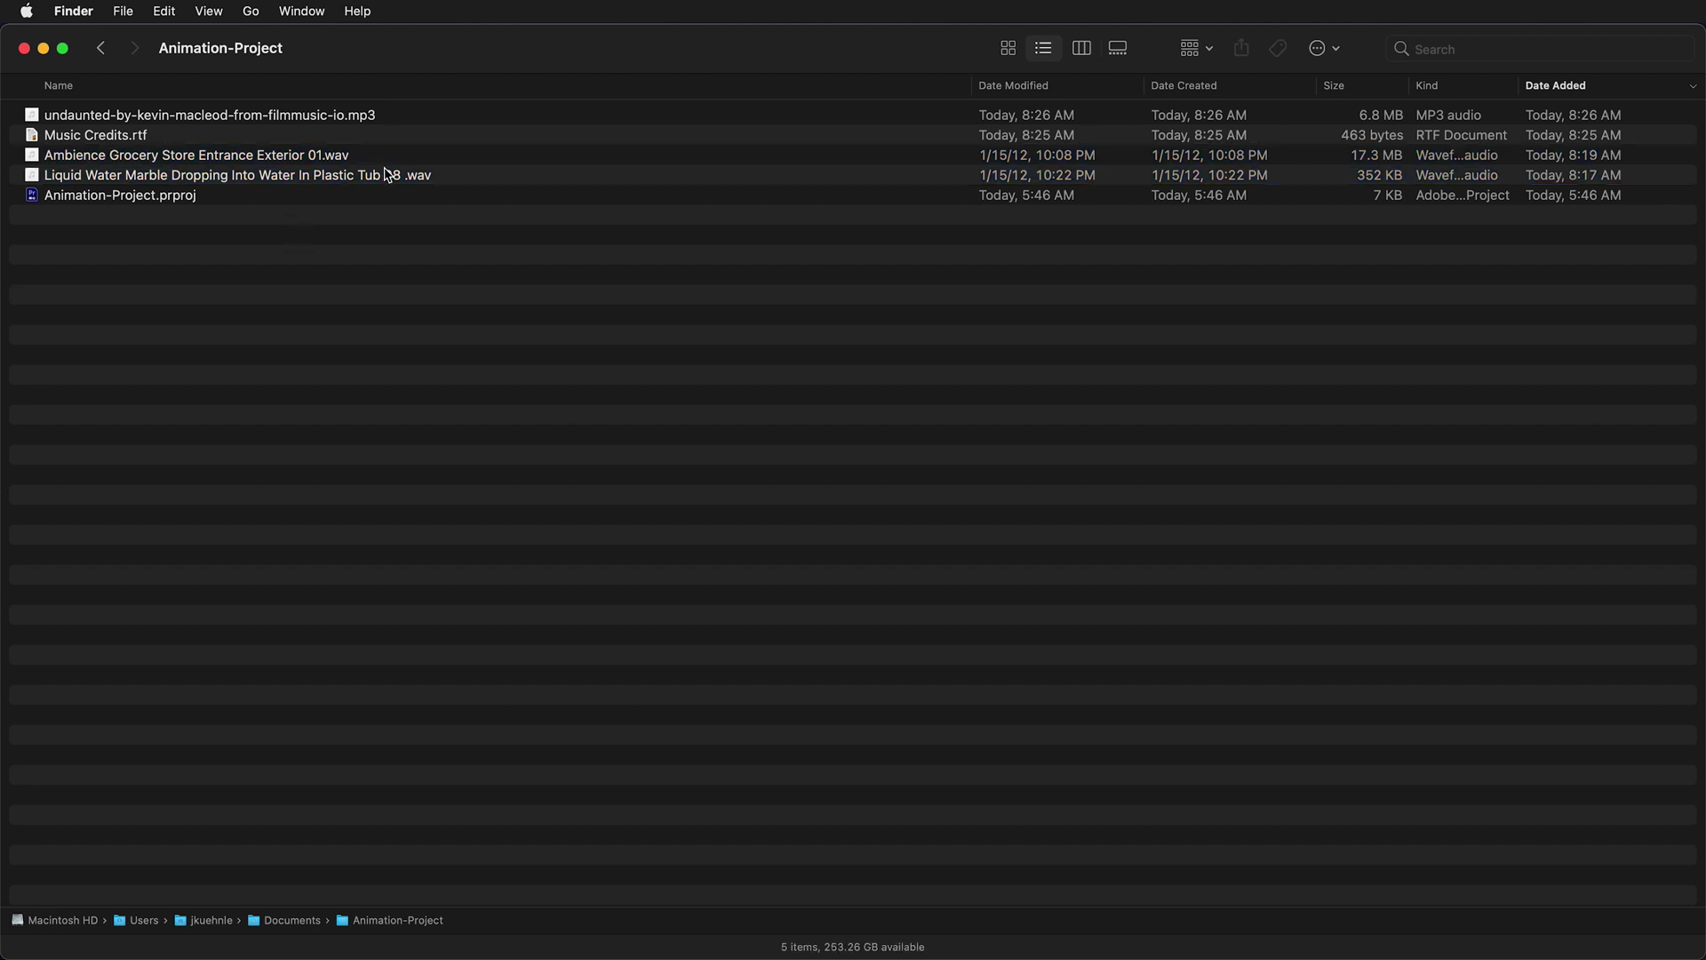
pyautogui.click(388, 174)
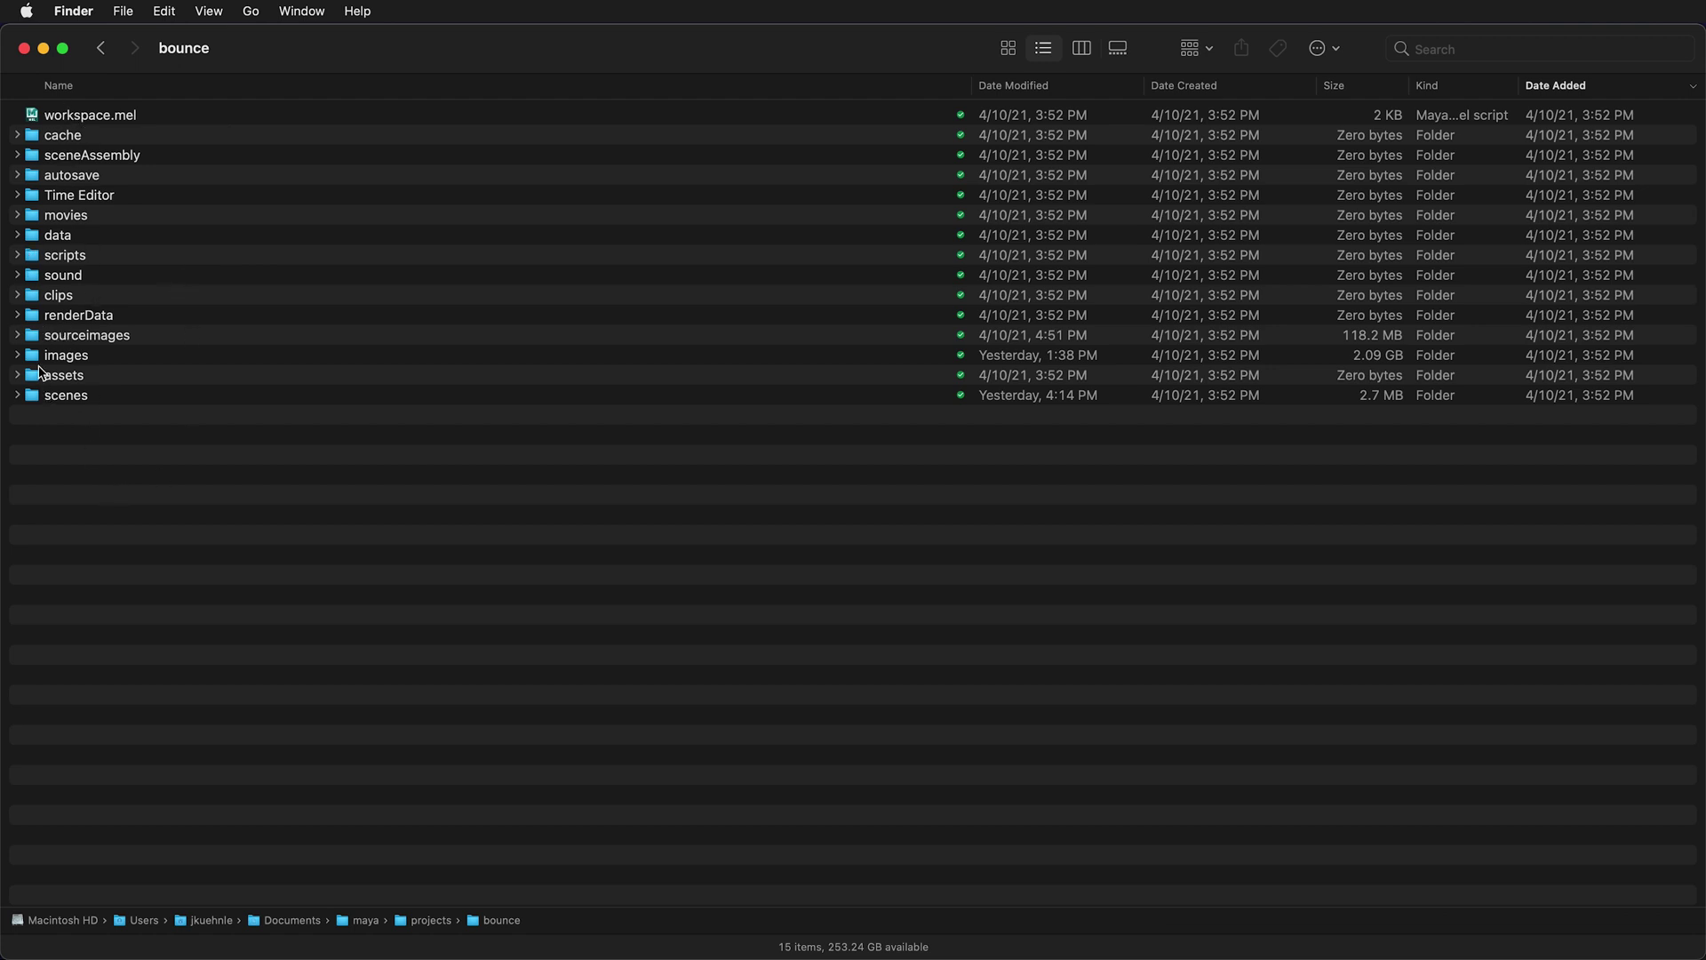
# Step: Select the camera1–camera4 folders under images > Final_Render in bounce, then return to Animation-Project
pyautogui.click(17, 355)
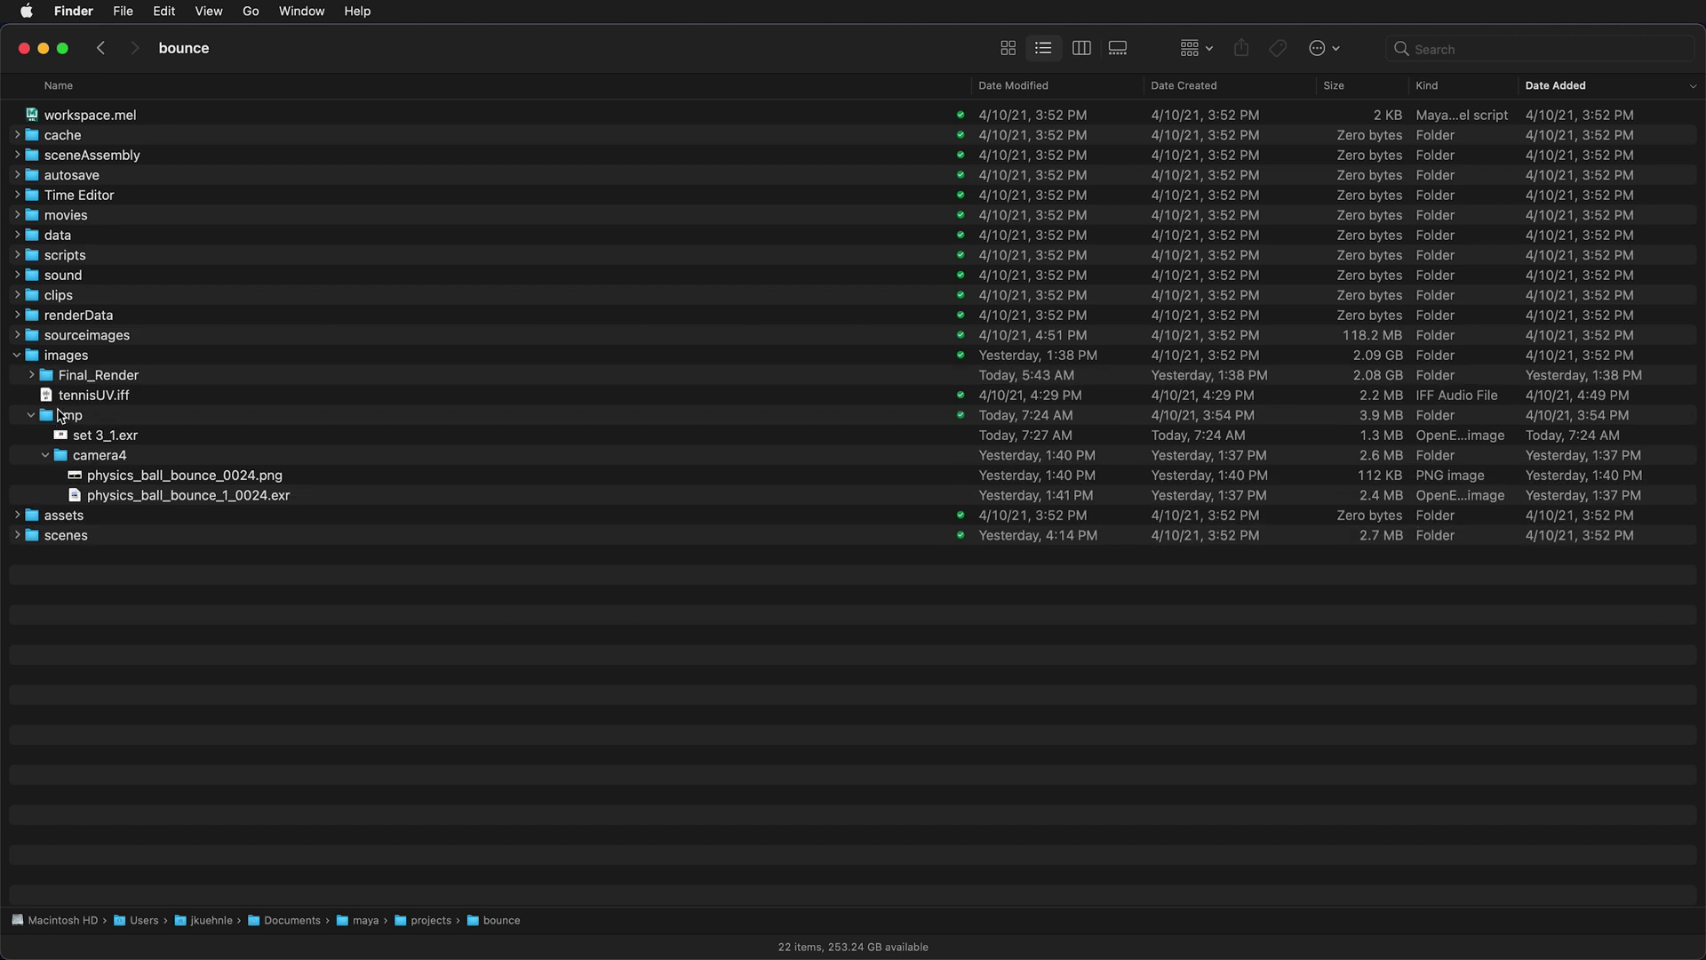
pyautogui.click(60, 416)
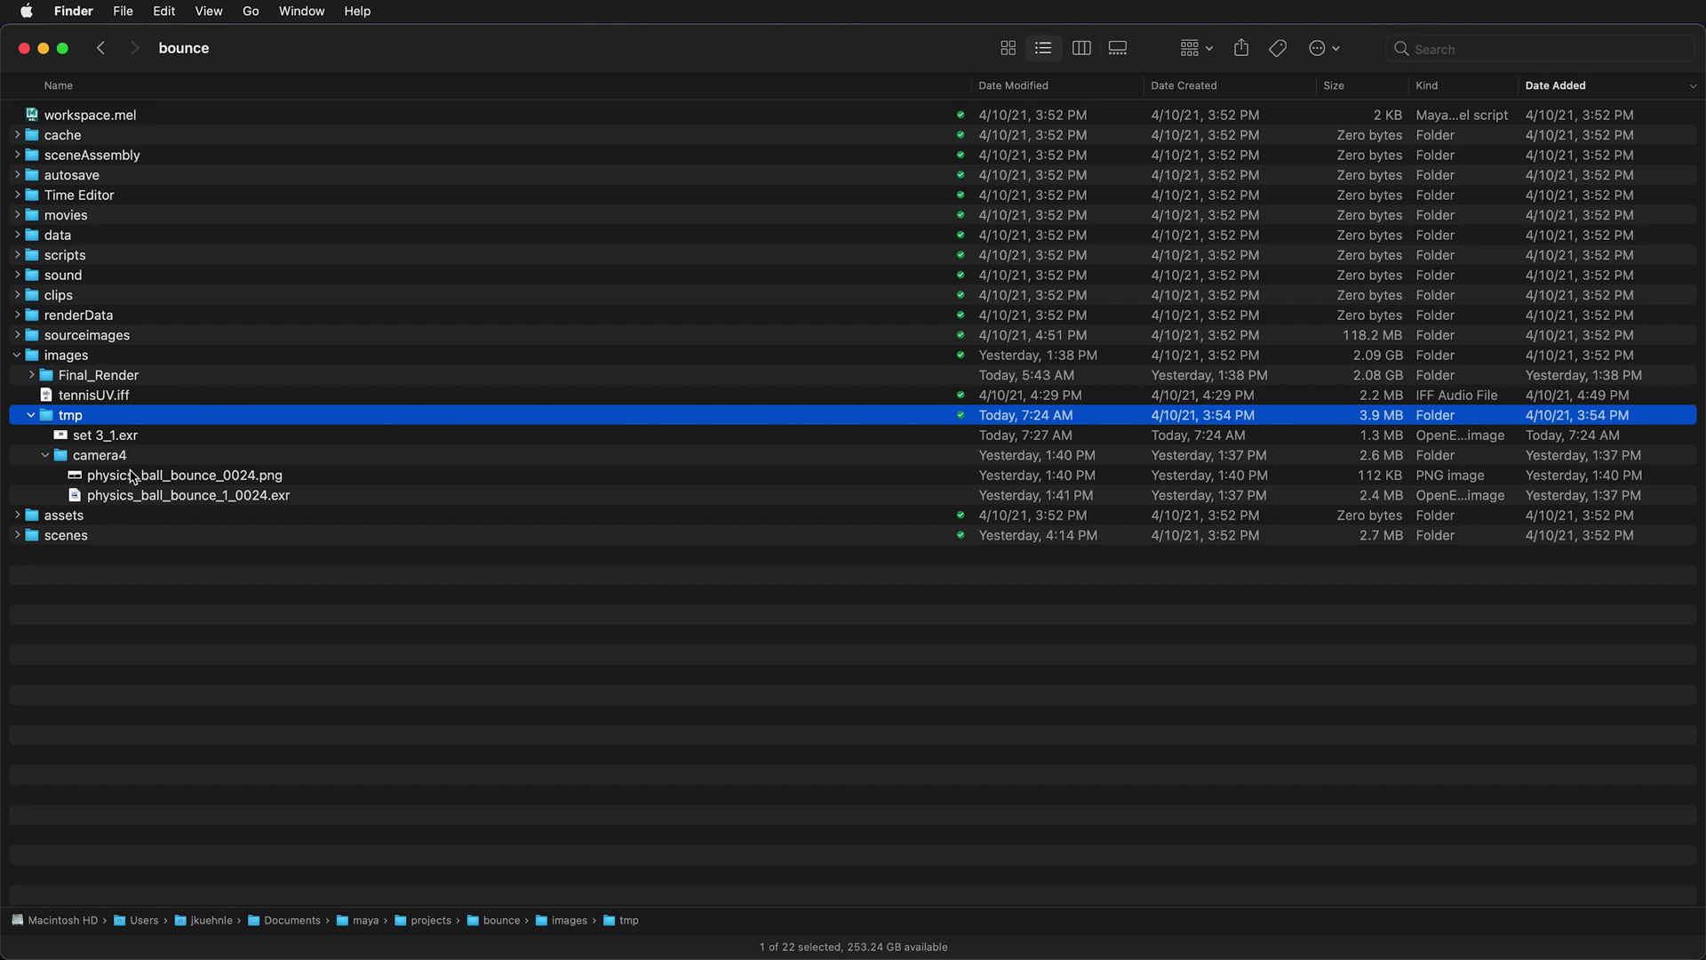
pyautogui.click(50, 376)
pyautogui.click(33, 375)
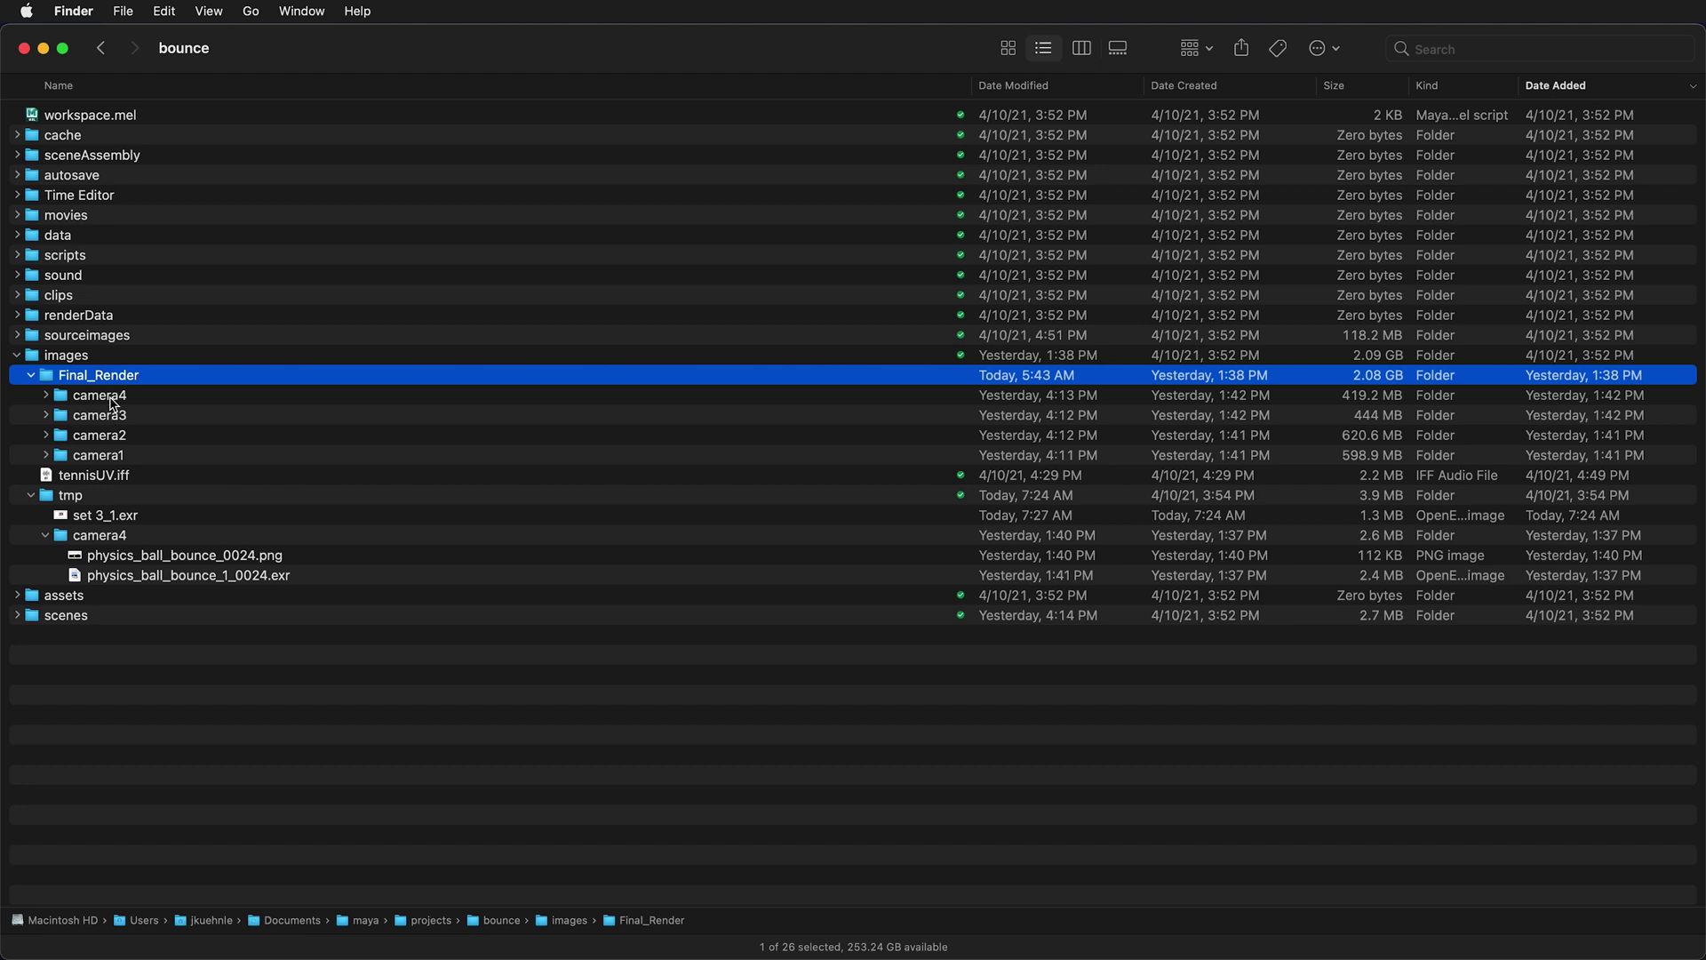
pyautogui.click(87, 402)
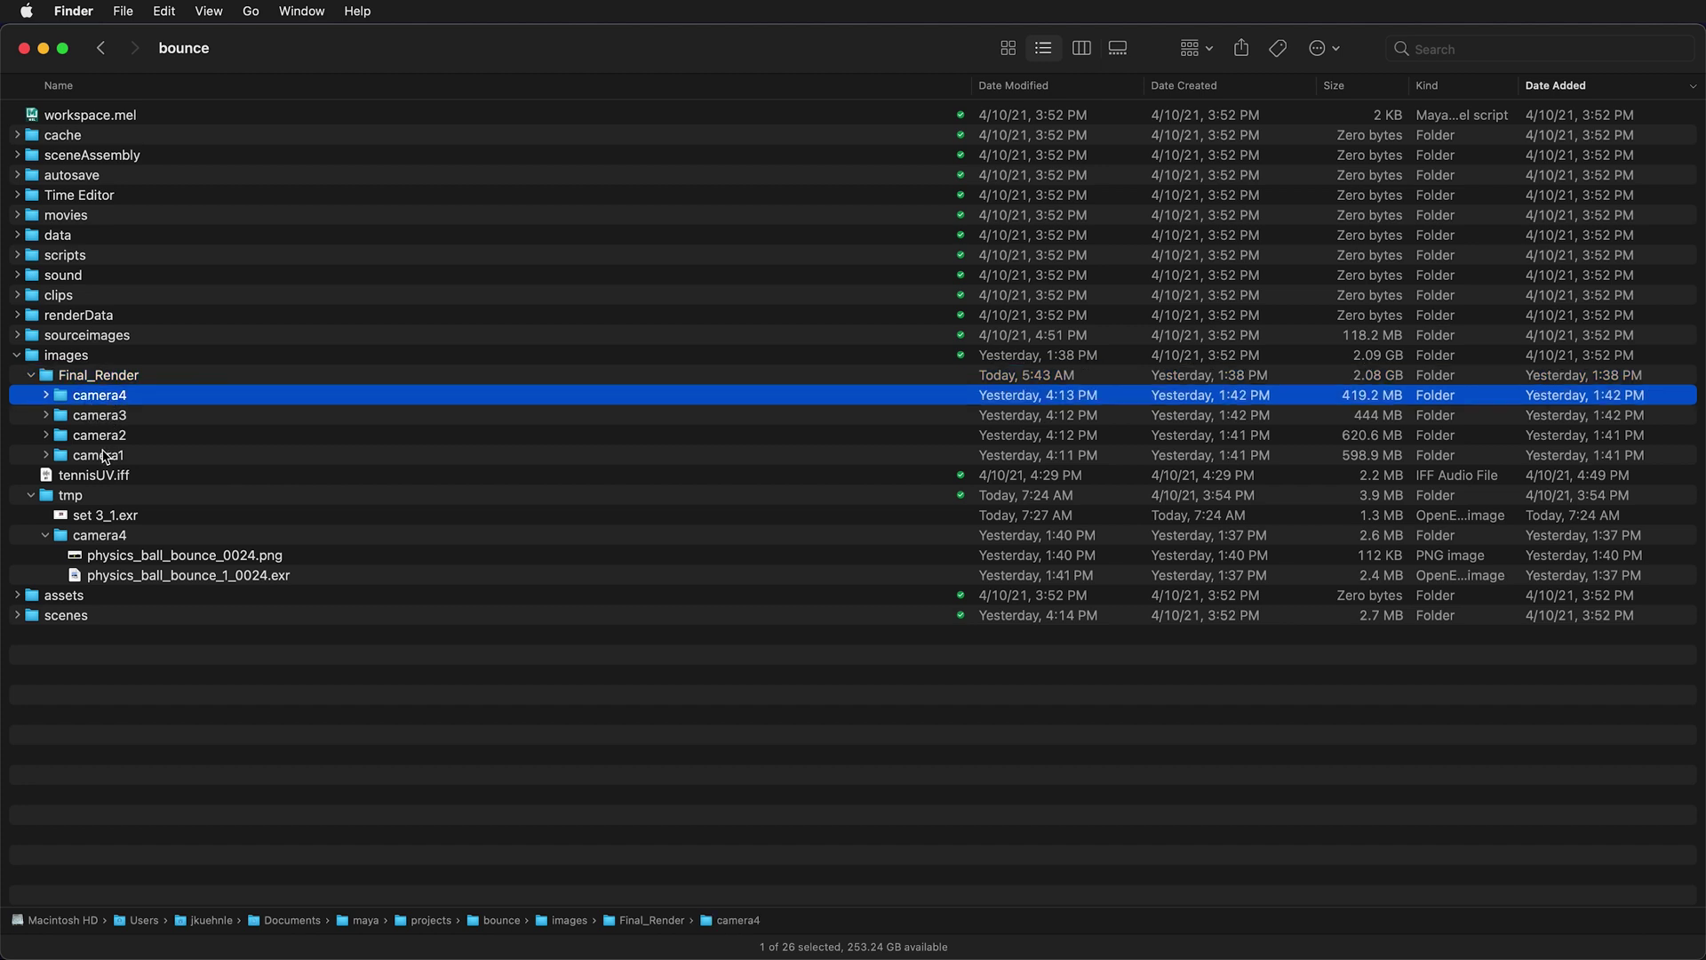
pyautogui.keyDown('shift'); pyautogui.click(104, 457); pyautogui.keyUp('shift')
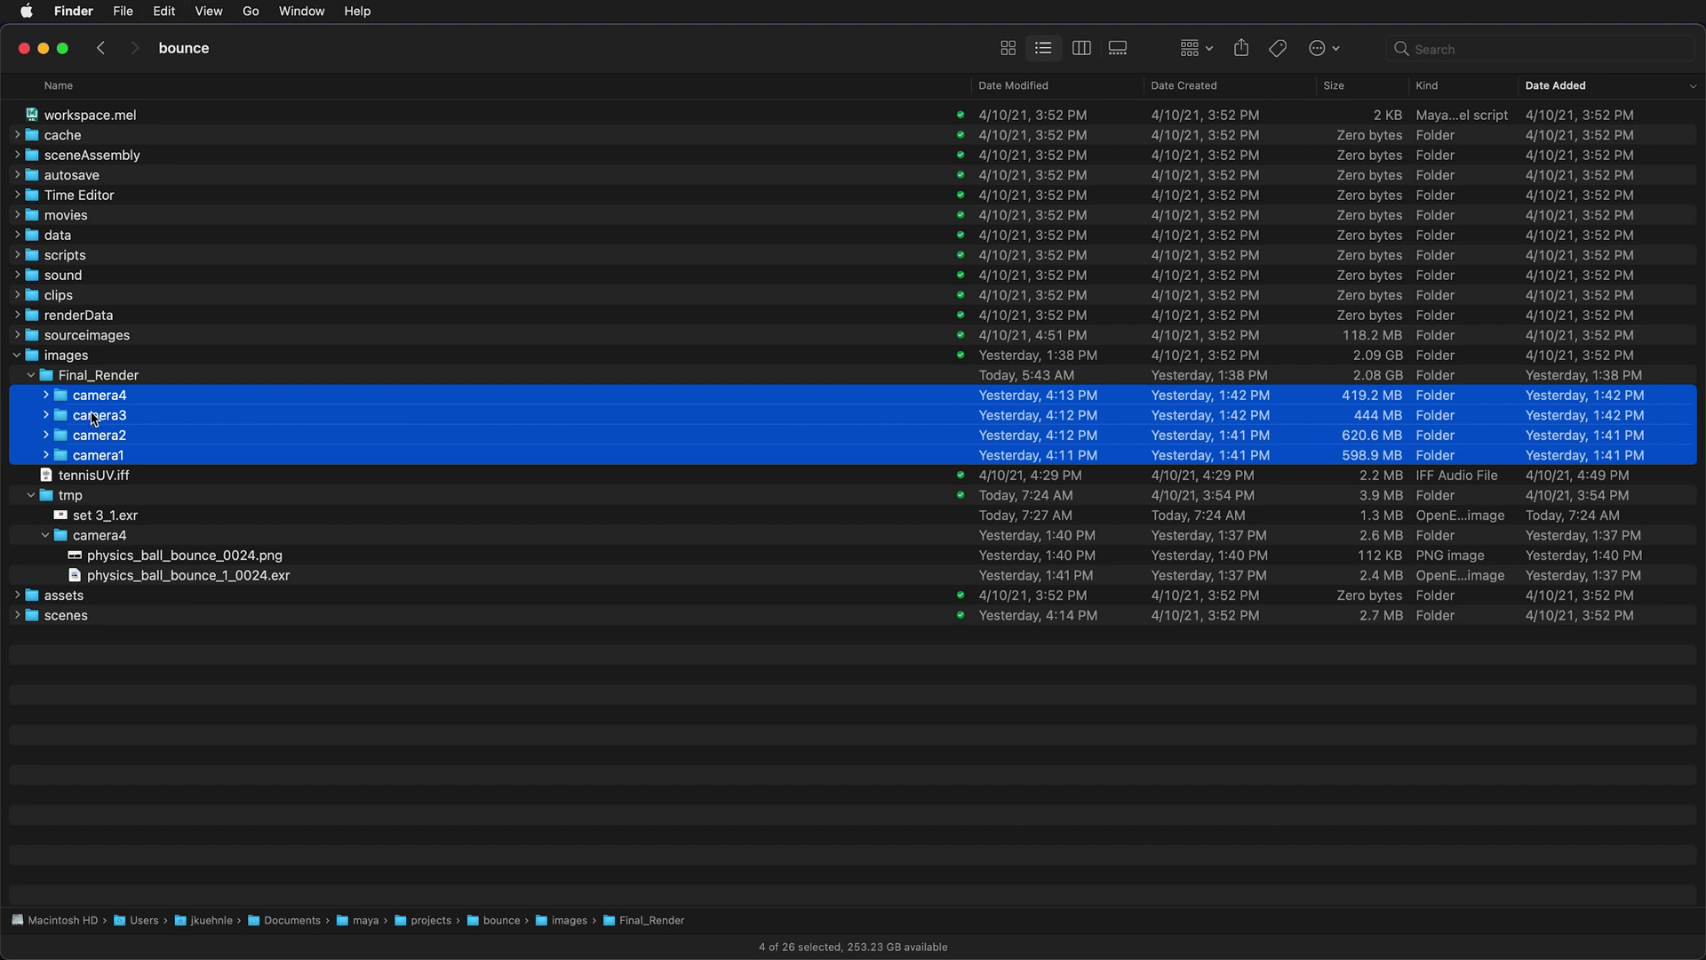
pyautogui.press('super+w')
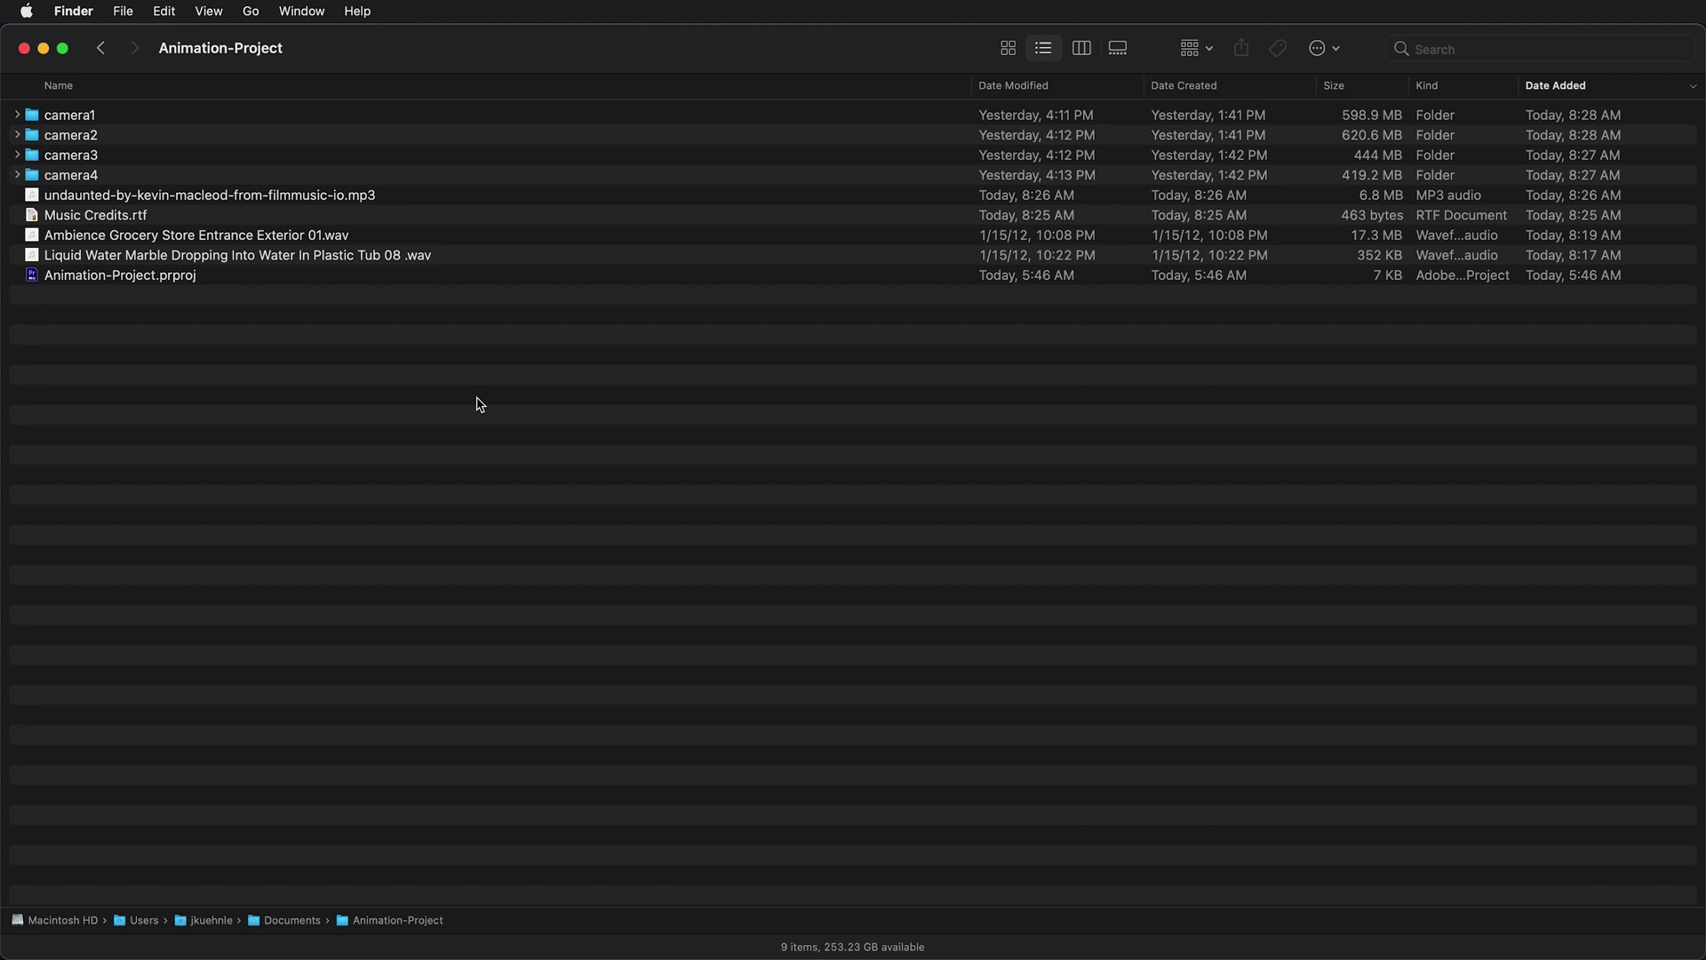
# Step: Check the pasted camera1–camera4 folders alongside the MP3, credits and sound clips in Animation-Project
pyautogui.click(111, 215)
pyautogui.click(294, 414)
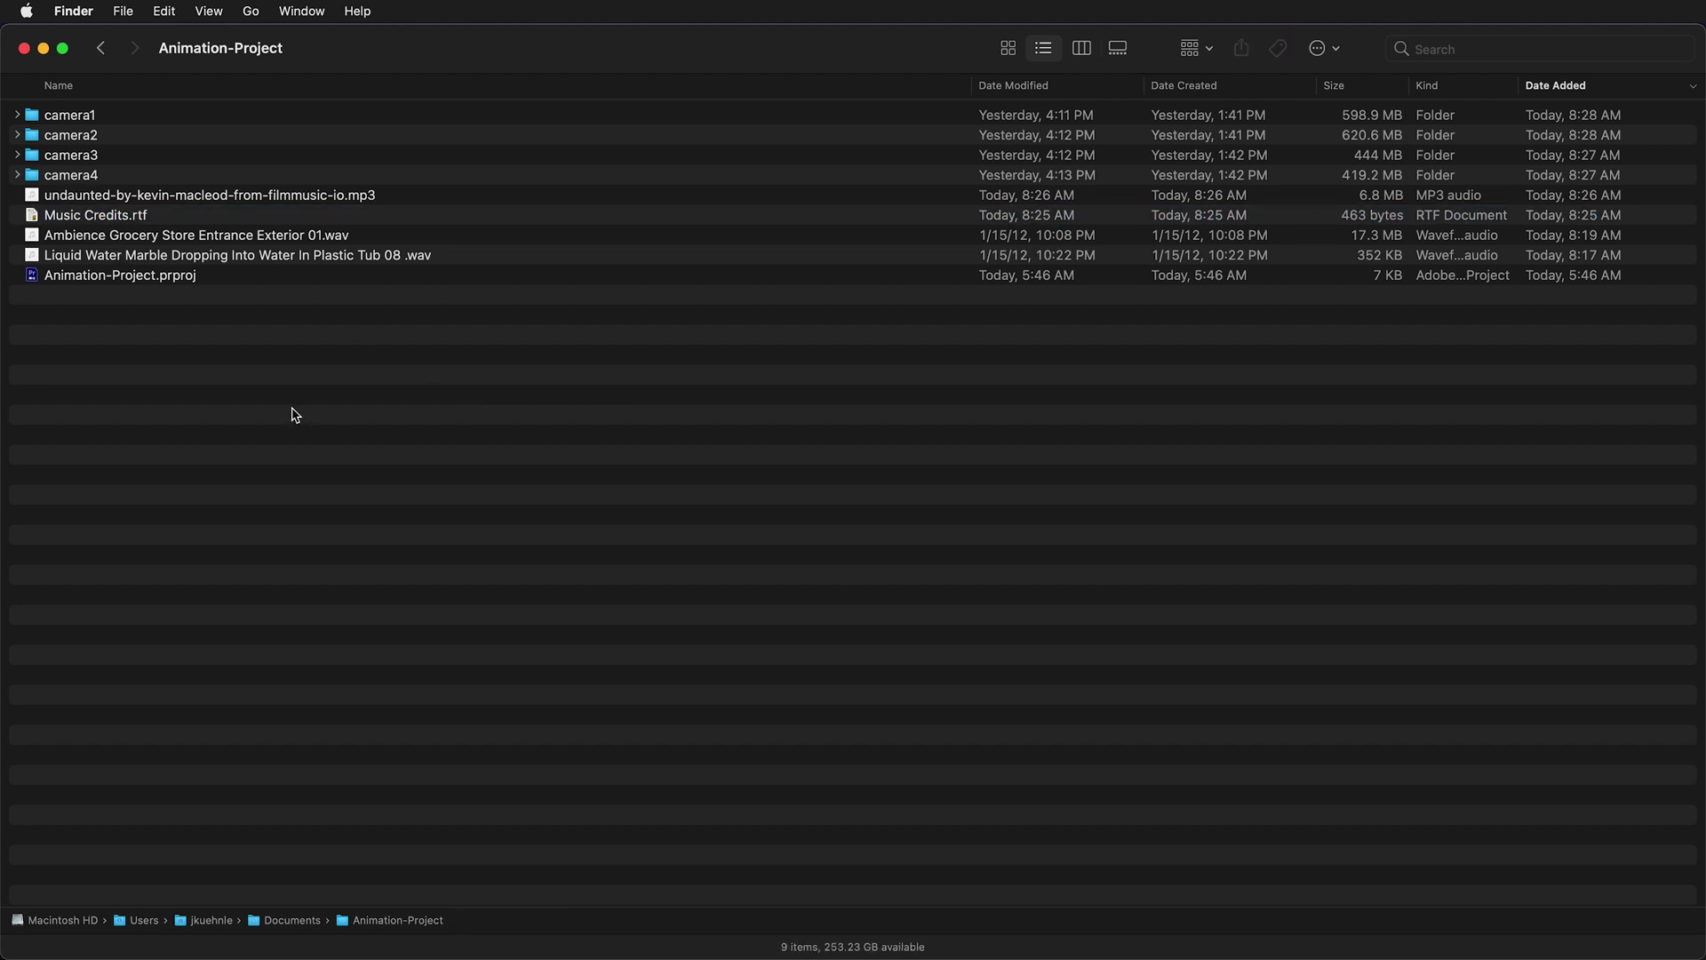